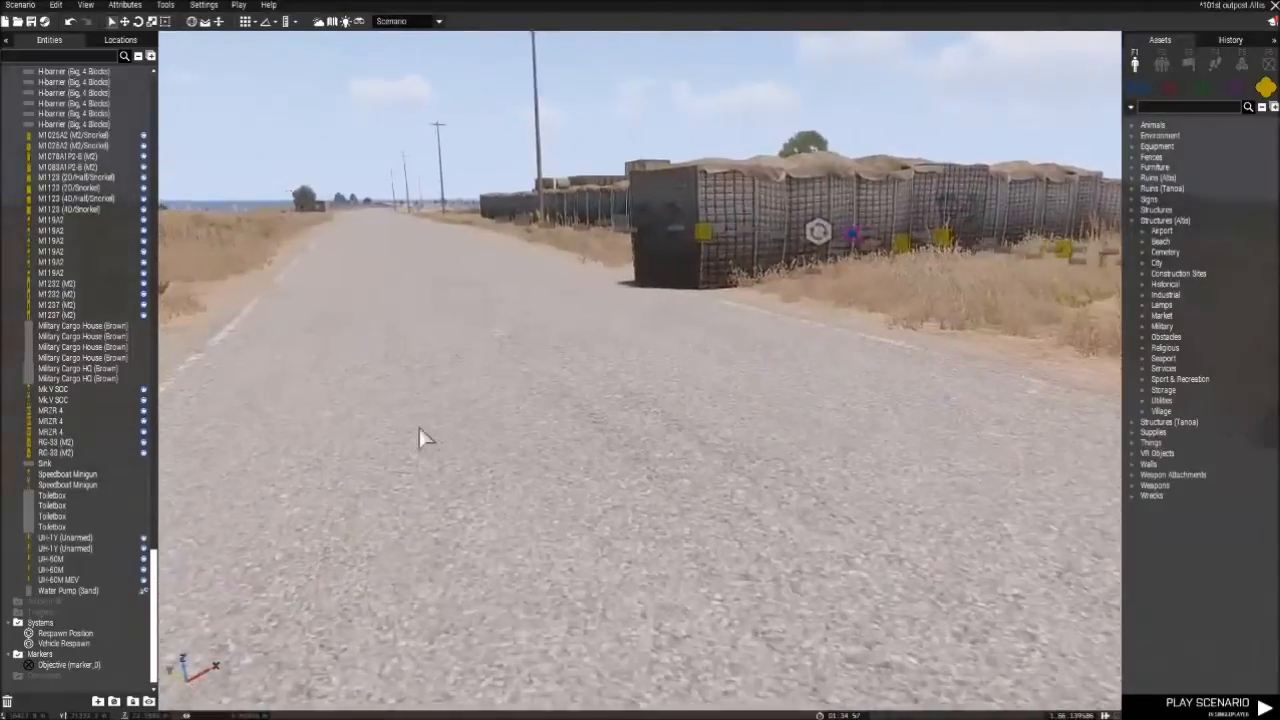
- Inspect the outpost's roadside entrance, including its H-barrier walls and the sandbag bunker beside it
key("q")
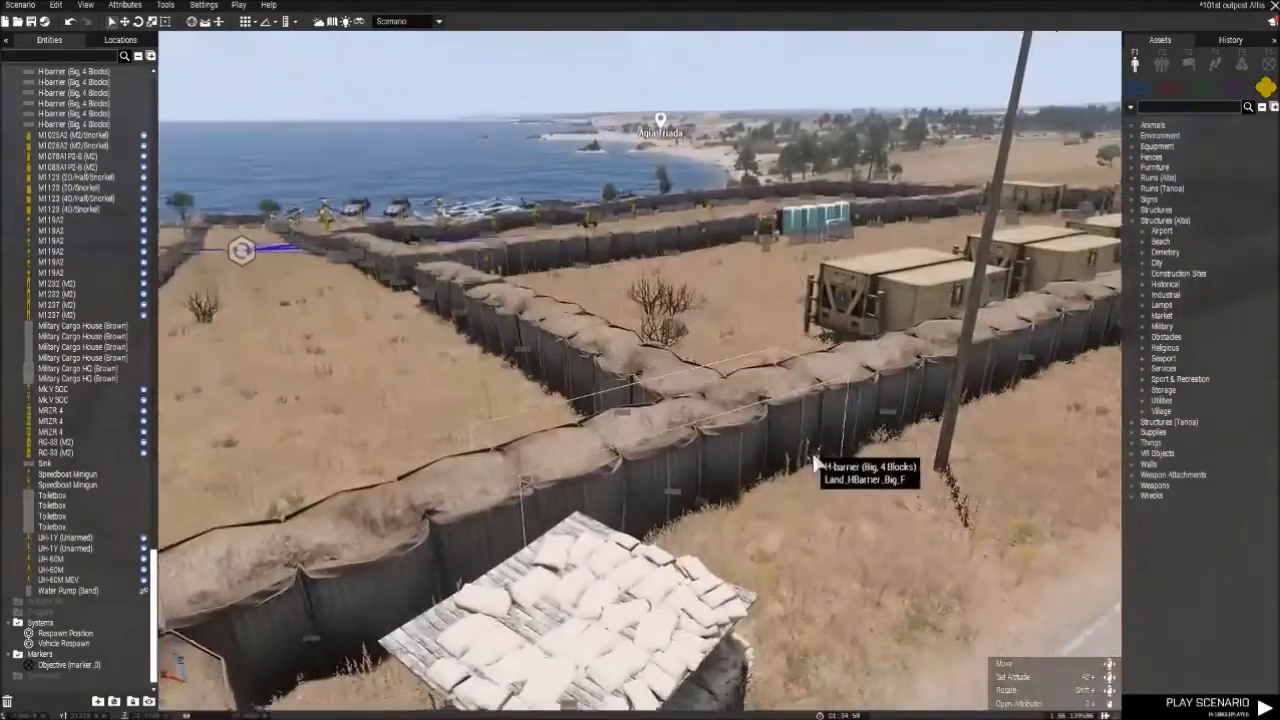
key("a")
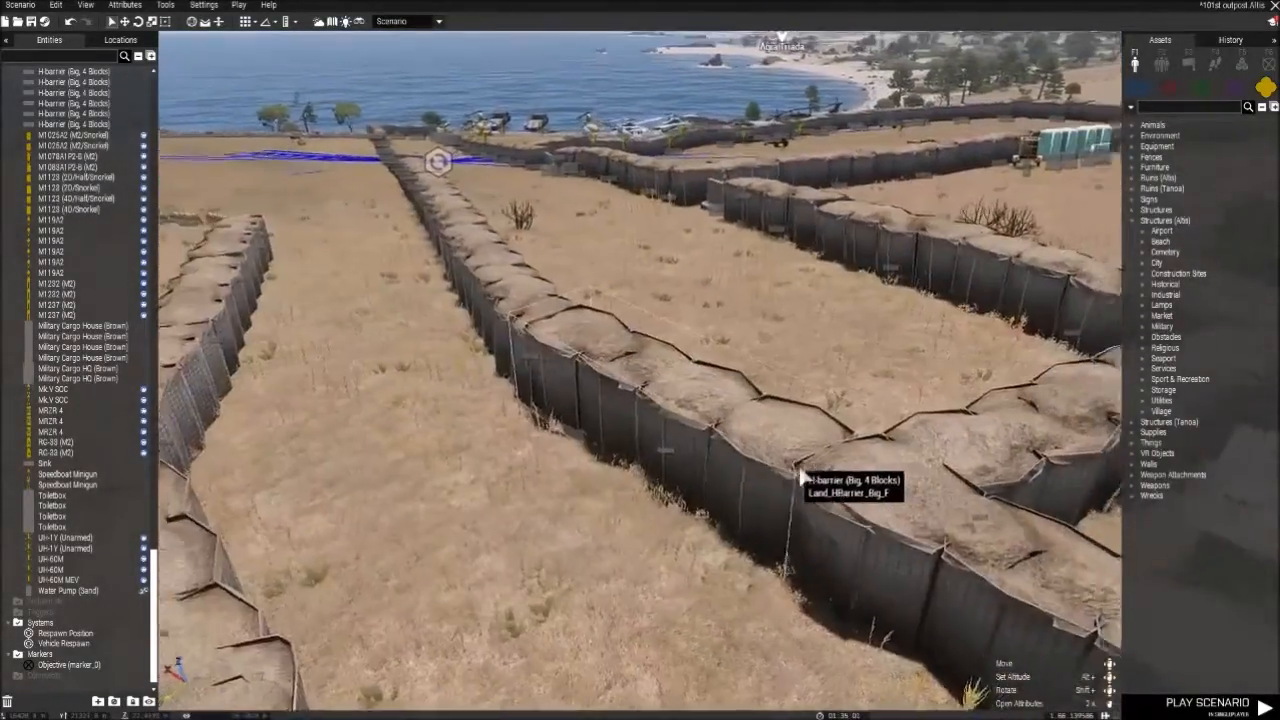
key("s")
key("d")
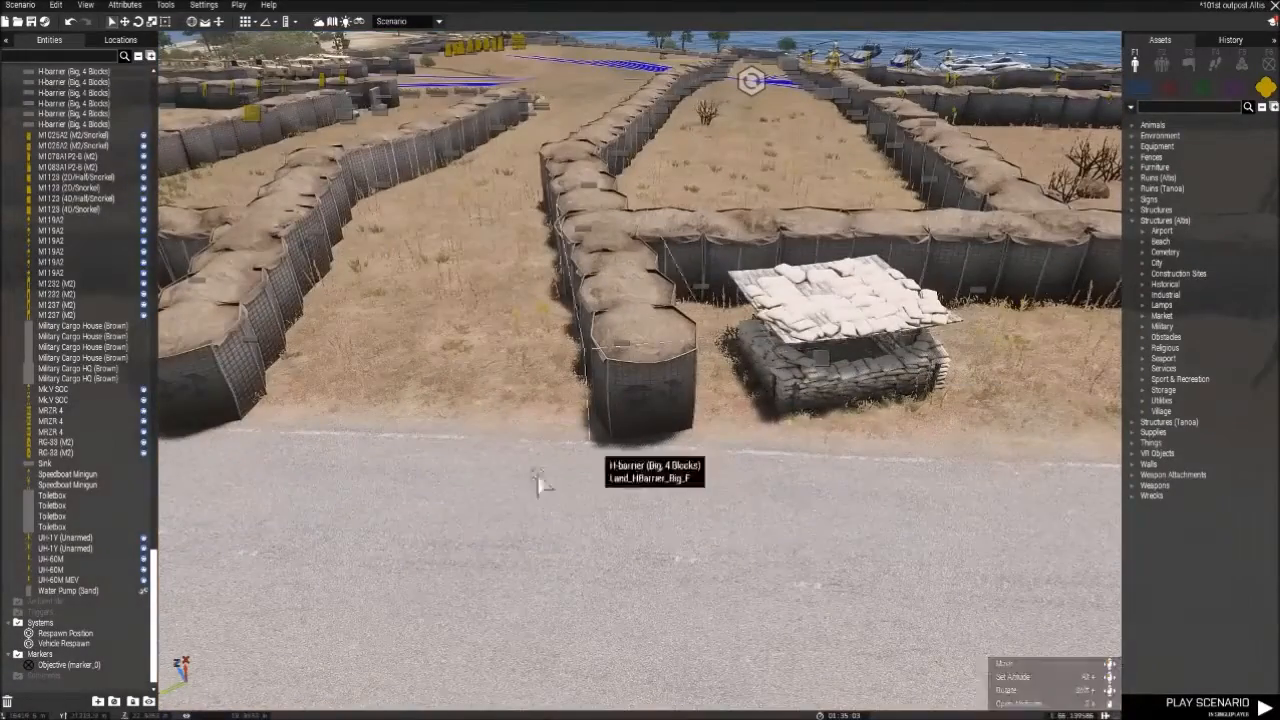
key("a")
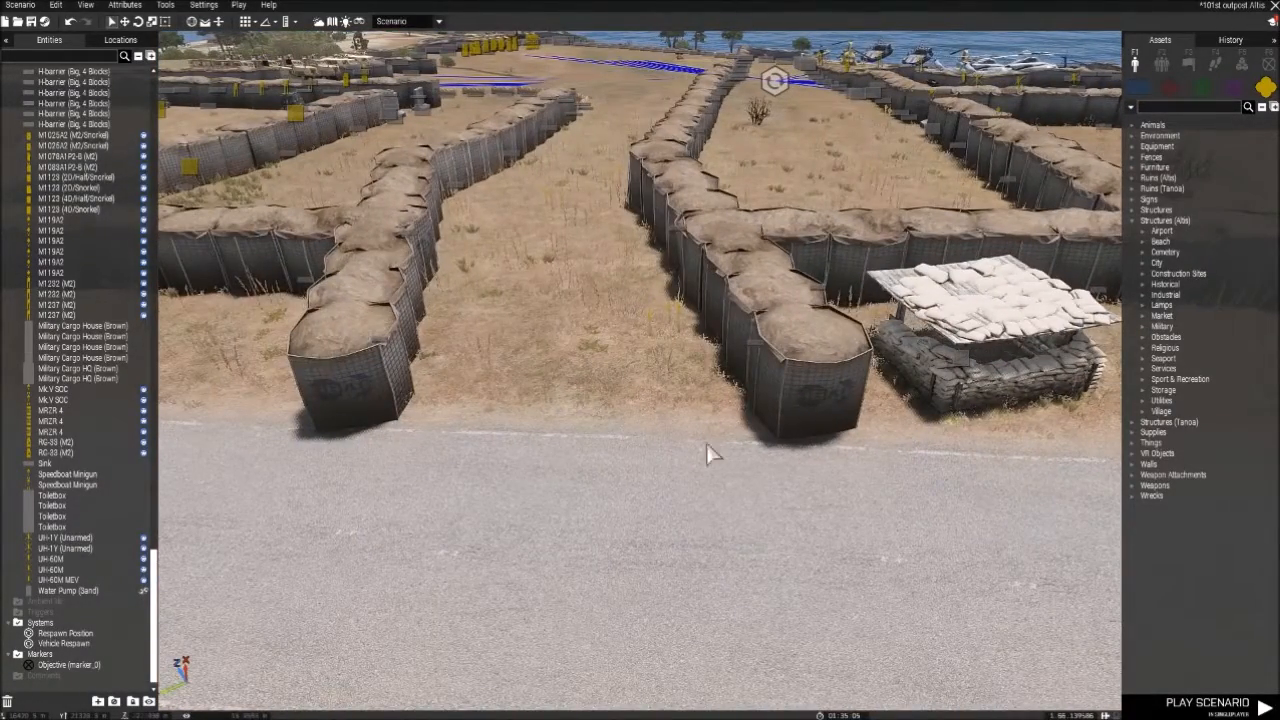
key("s")
mouse_move(524, 474)
right_mouse_down()
mouse_move(586, 409)
mouse_move(674, 498)
mouse_move(517, 485)
right_mouse_up()
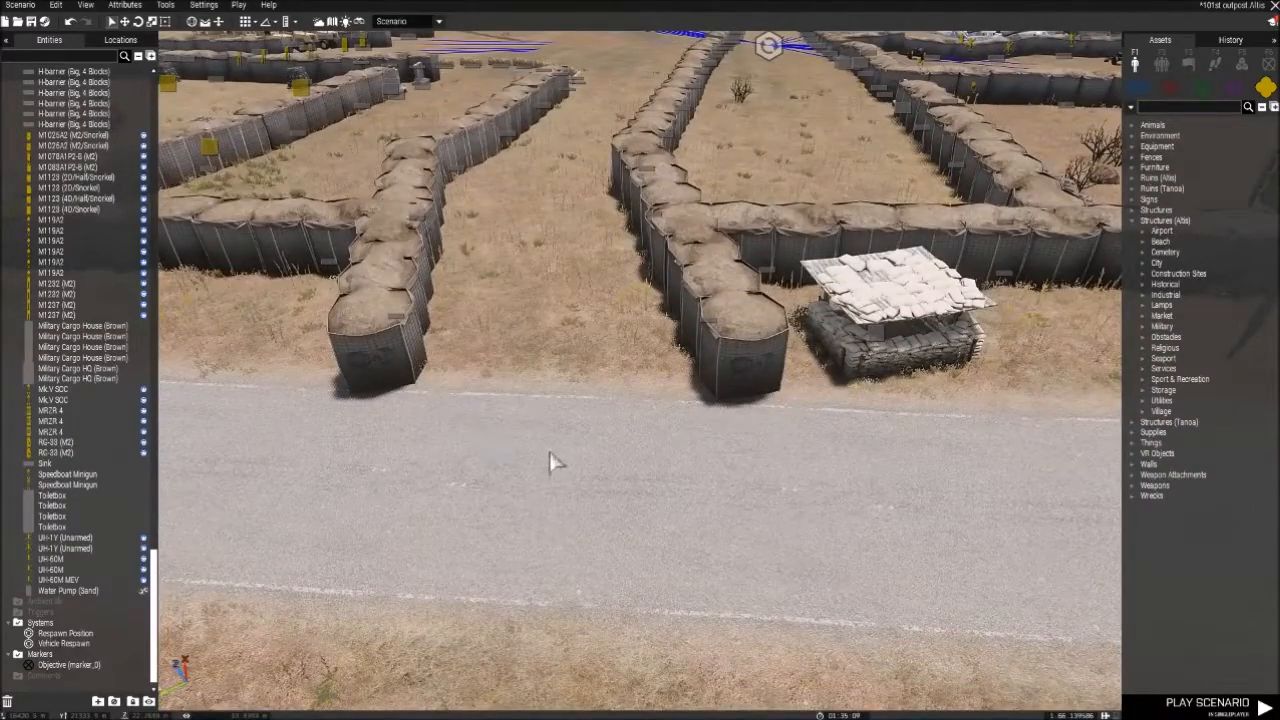
- Survey the layout of the living quarters, howitzer and helicopter compounds from above
right_click_drag(602, 492, 829, 420)
key("w")
key("s")
key("s")
key("a")
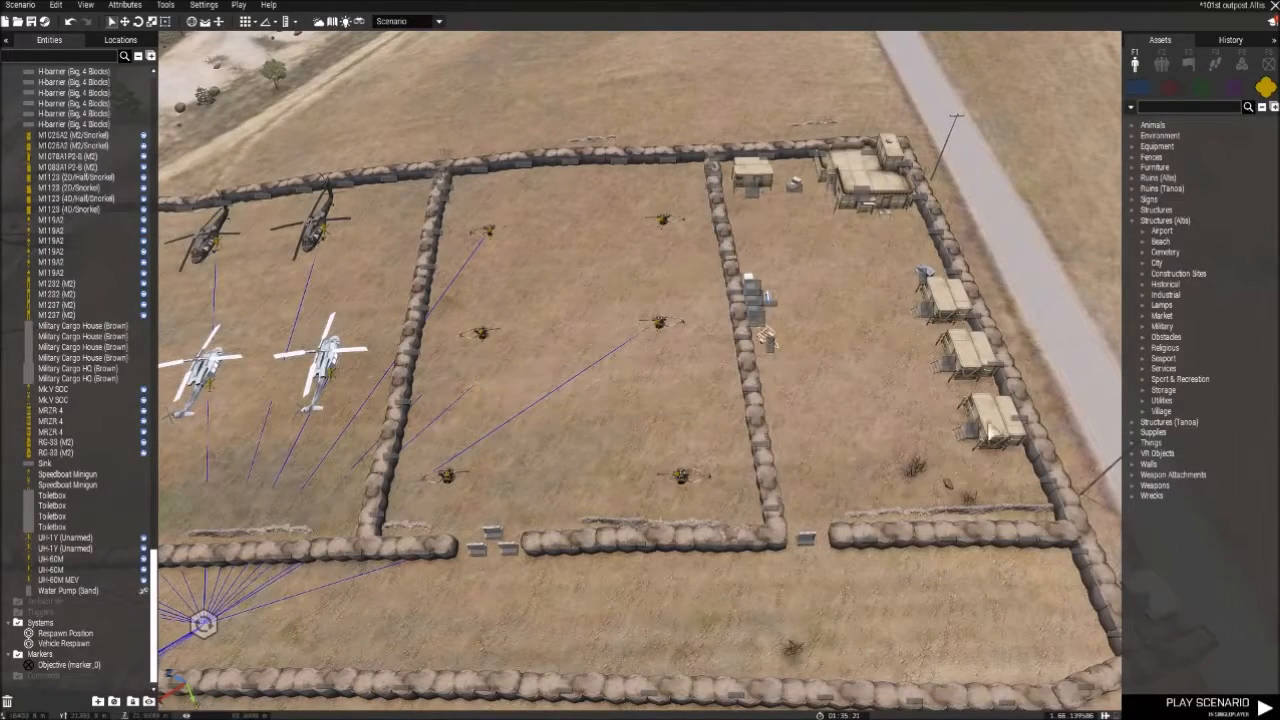
right_click_drag(831, 354, 945, 497)
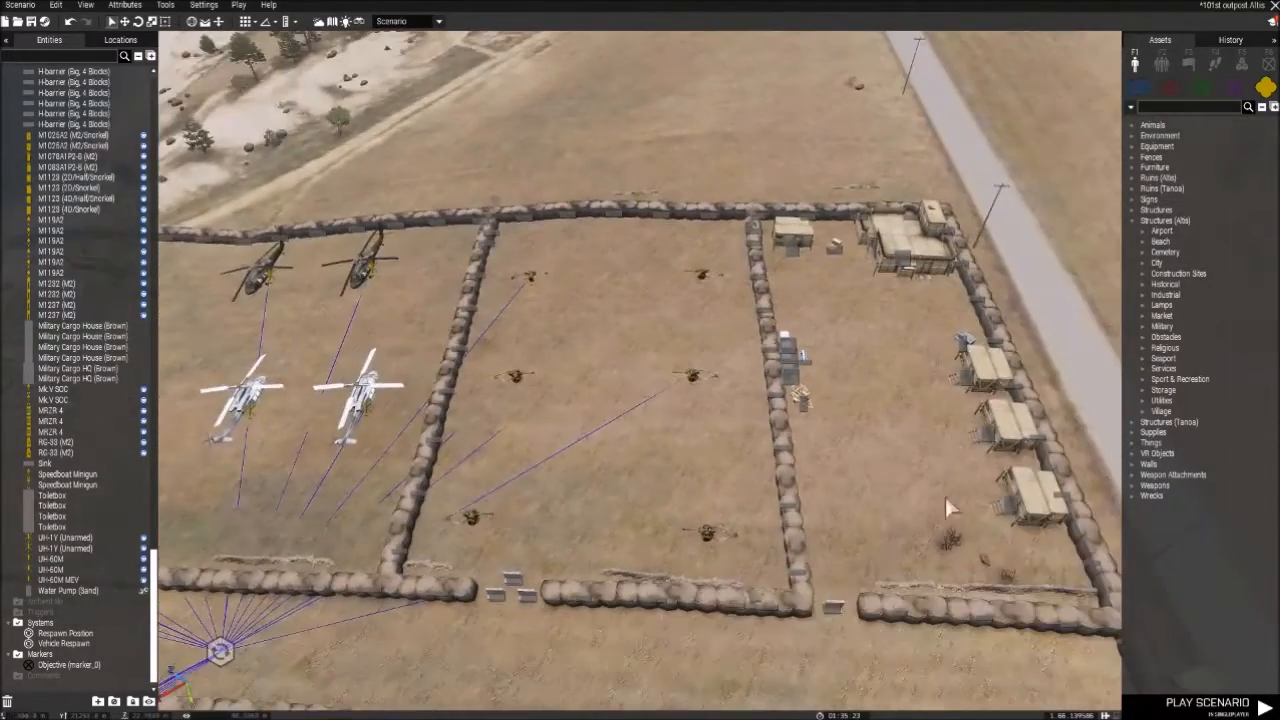
key("a")
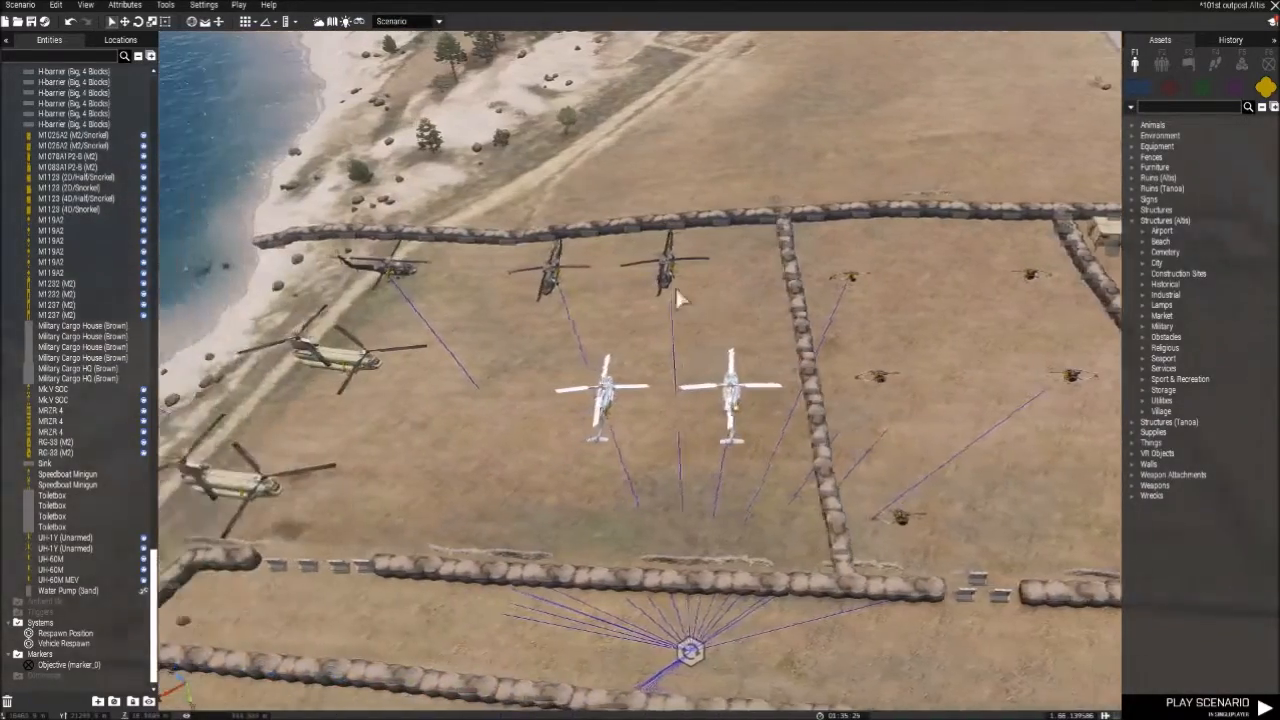
- Select a UH-60M and examine the parked helicopters and their spacing along the perimeter wall up close
right_click_drag(875, 306, 898, 262)
mouse_move(706, 362)
right_mouse_down()
mouse_move(852, 312)
mouse_move(833, 343)
mouse_move(790, 346)
mouse_move(785, 386)
mouse_move(806, 423)
mouse_move(677, 409)
mouse_move(677, 366)
mouse_move(800, 314)
mouse_move(871, 315)
mouse_move(460, 330)
mouse_move(651, 326)
mouse_move(910, 467)
mouse_move(928, 427)
mouse_move(997, 516)
mouse_move(677, 372)
mouse_move(688, 363)
right_mouse_up()
key("a")
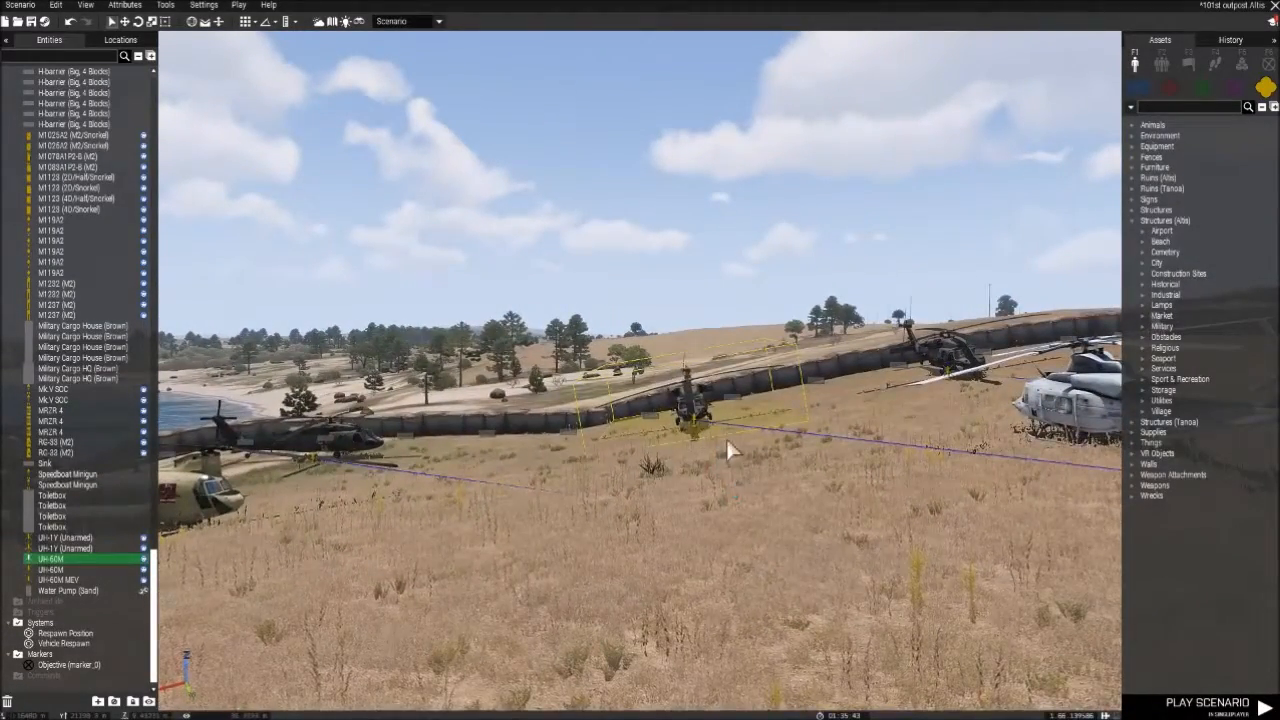
key("w")
key("a")
right_click_drag(726, 442, 961, 473)
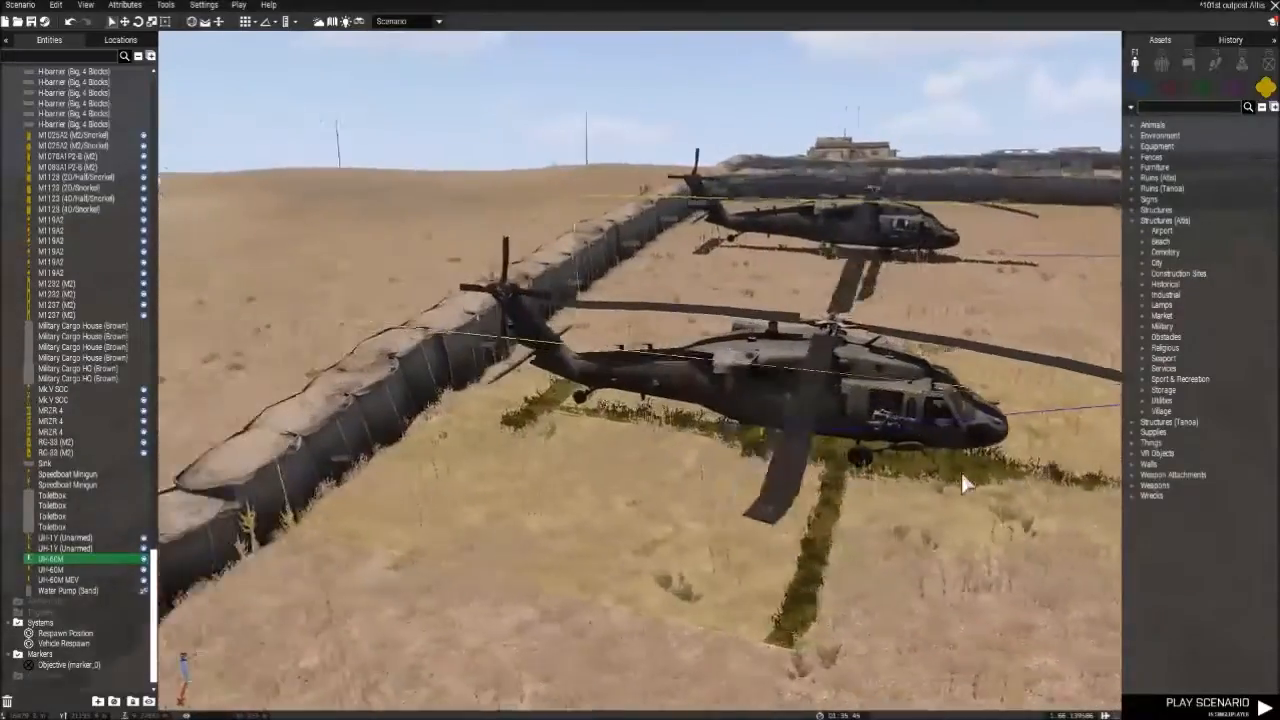
key("d")
left_click_drag(779, 410, 853, 472)
key("d")
right_click_drag(948, 532, 717, 492)
key("s")
key("a")
key("w")
key("a")
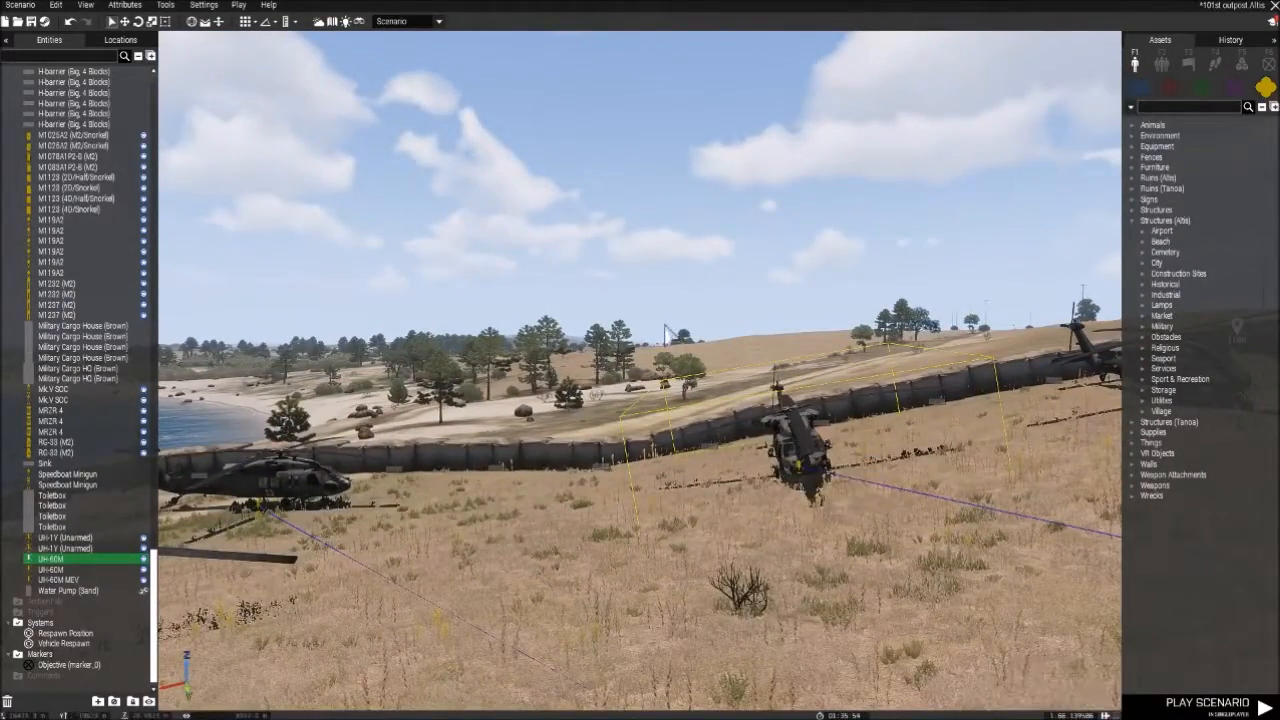
key("d")
right_click_drag(903, 645, 862, 510)
- Examine the howitzer compound and the living area with its cargo houses, headquarters and toilets
key("w")
key("w")
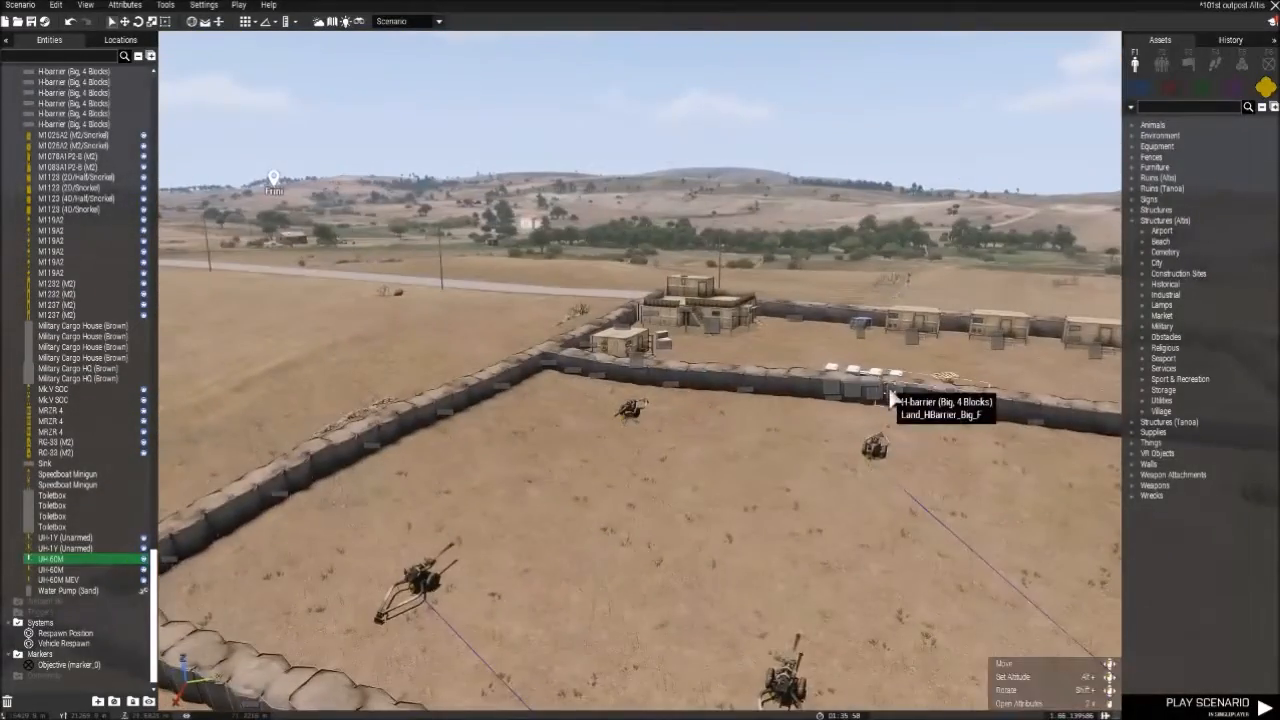
key("w")
key("w")
right_click_drag(778, 427, 945, 326)
key("a")
right_click_drag(812, 243, 900, 214)
key("w")
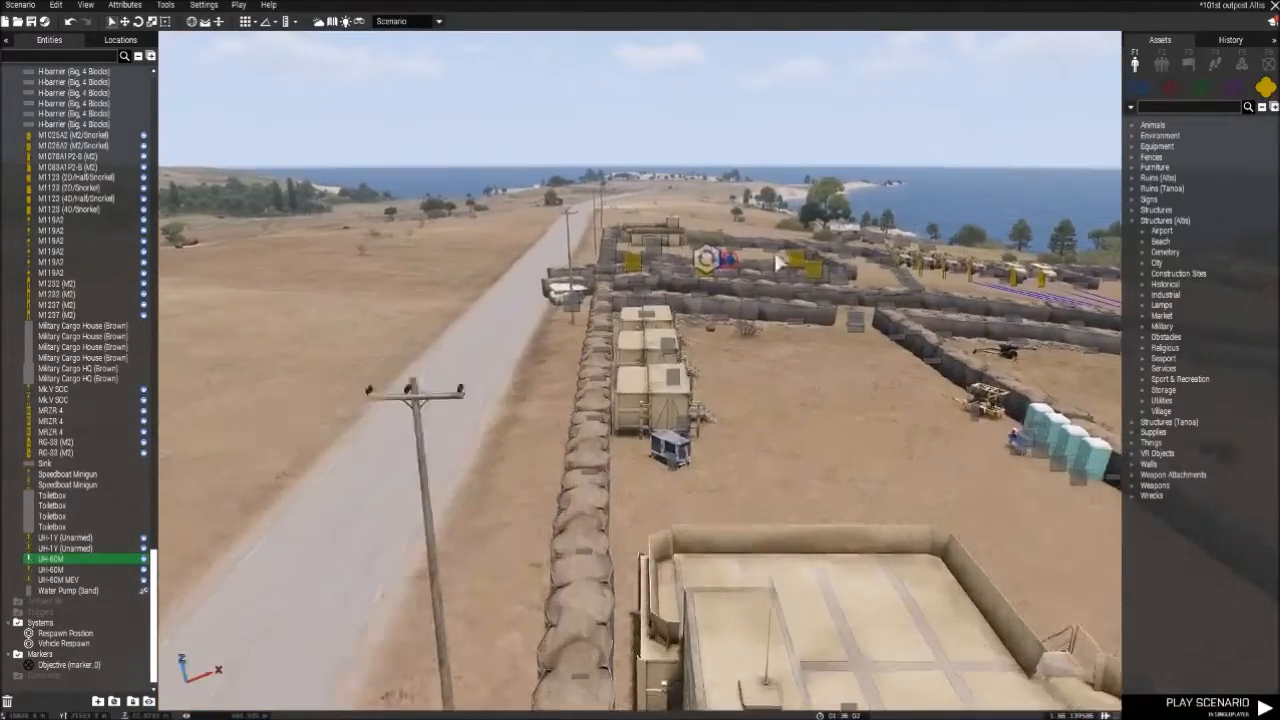
right_click_drag(640, 292, 1028, 298)
key("s")
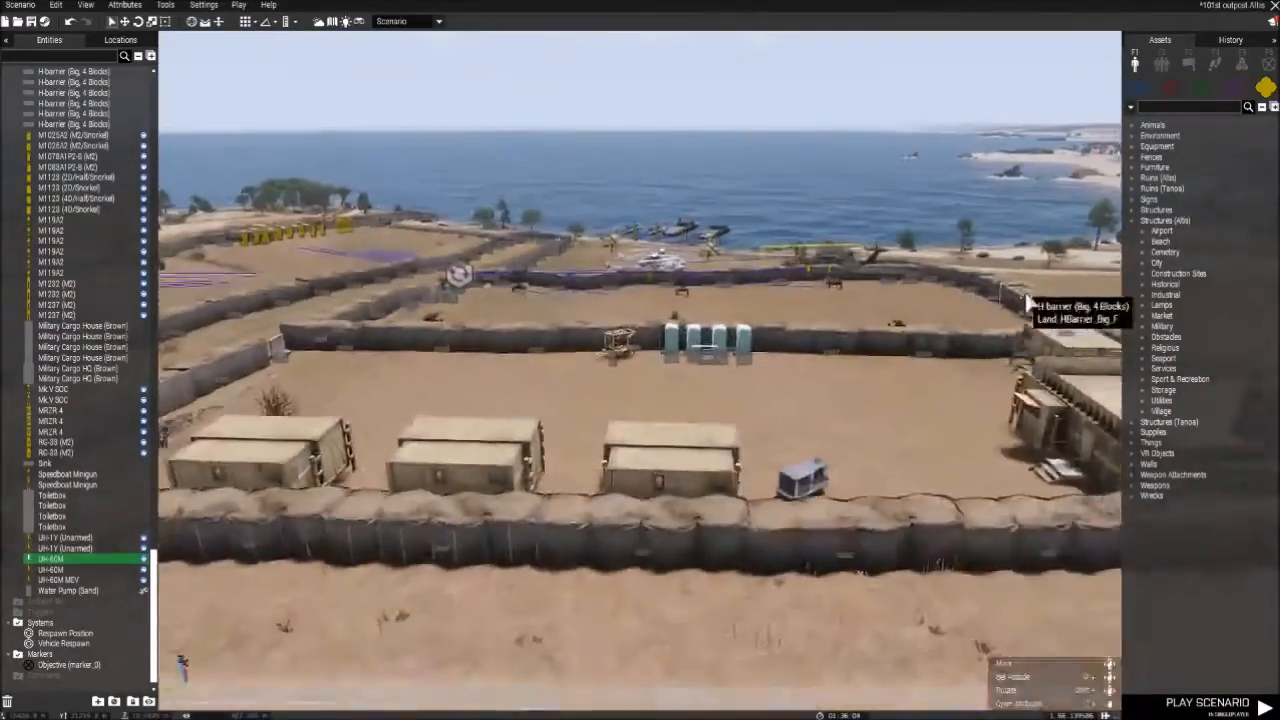
key("w")
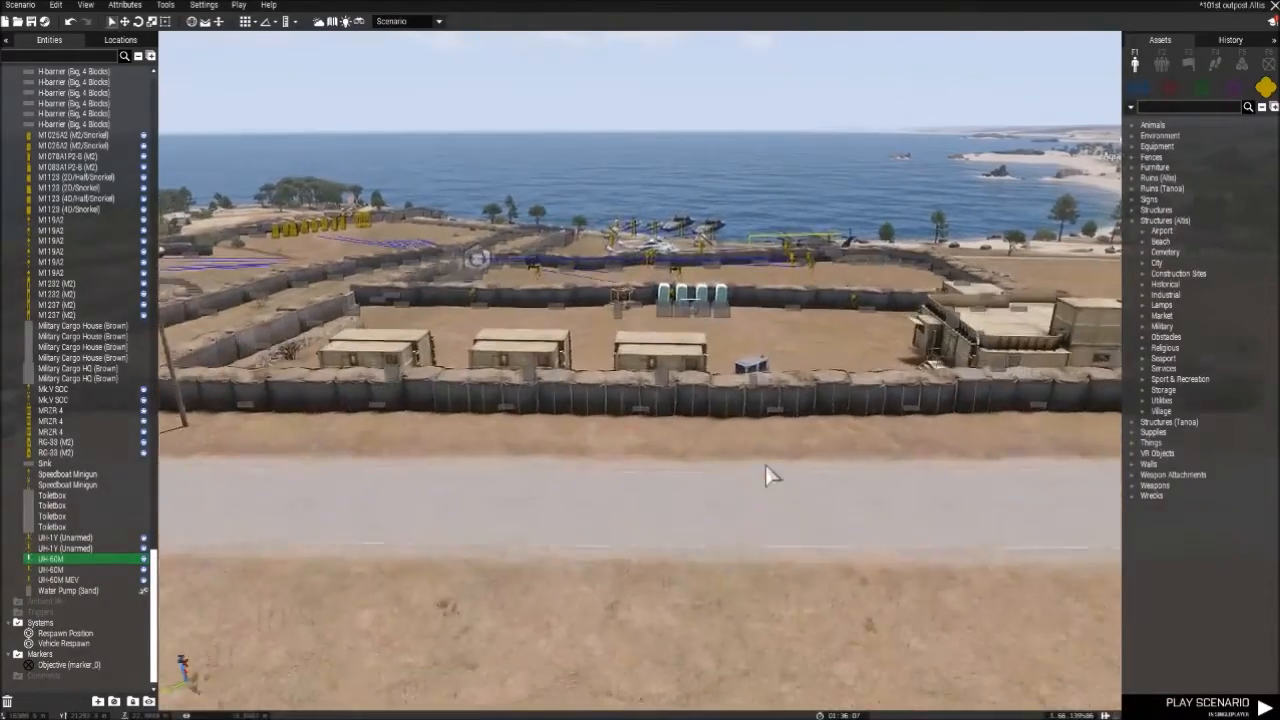
right_click_drag(765, 470, 865, 433)
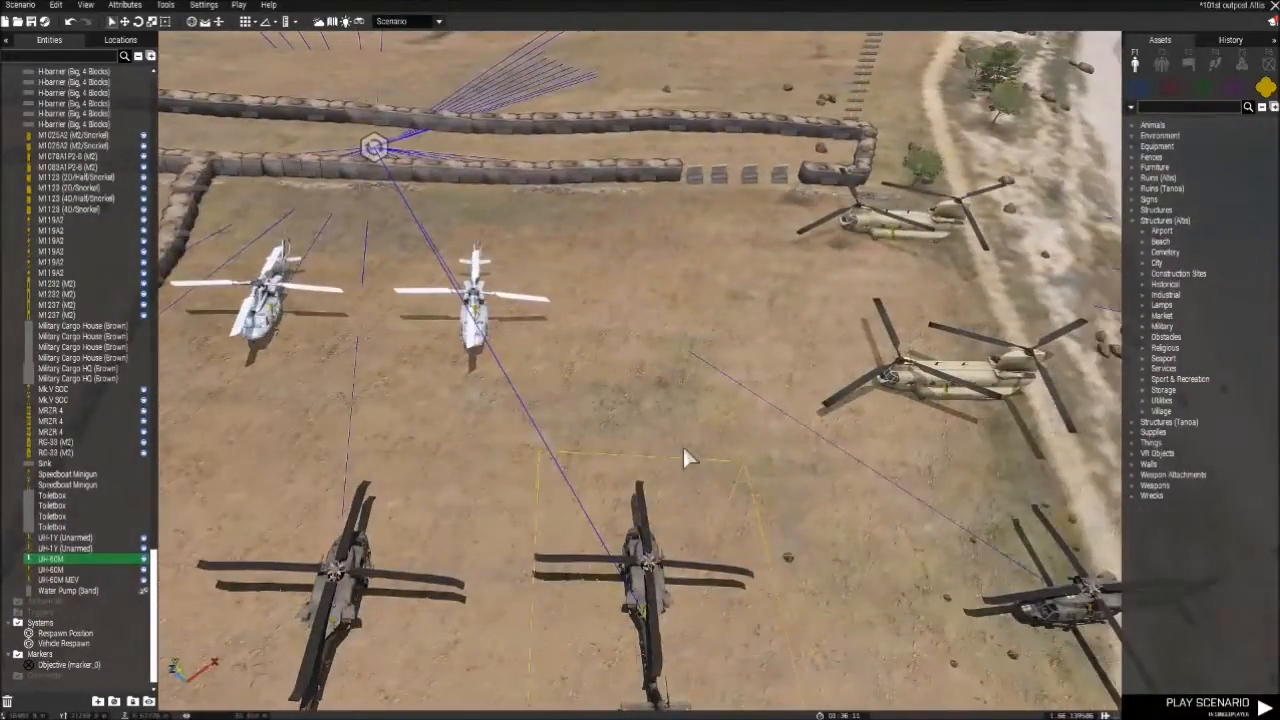
- Look over the helicopter parking area with the CH-47F helicopters and the boats moored offshore
key("w")
right_click_drag(676, 380, 774, 614)
right_click_drag(787, 456, 720, 462)
key("w")
key("d")
key("s")
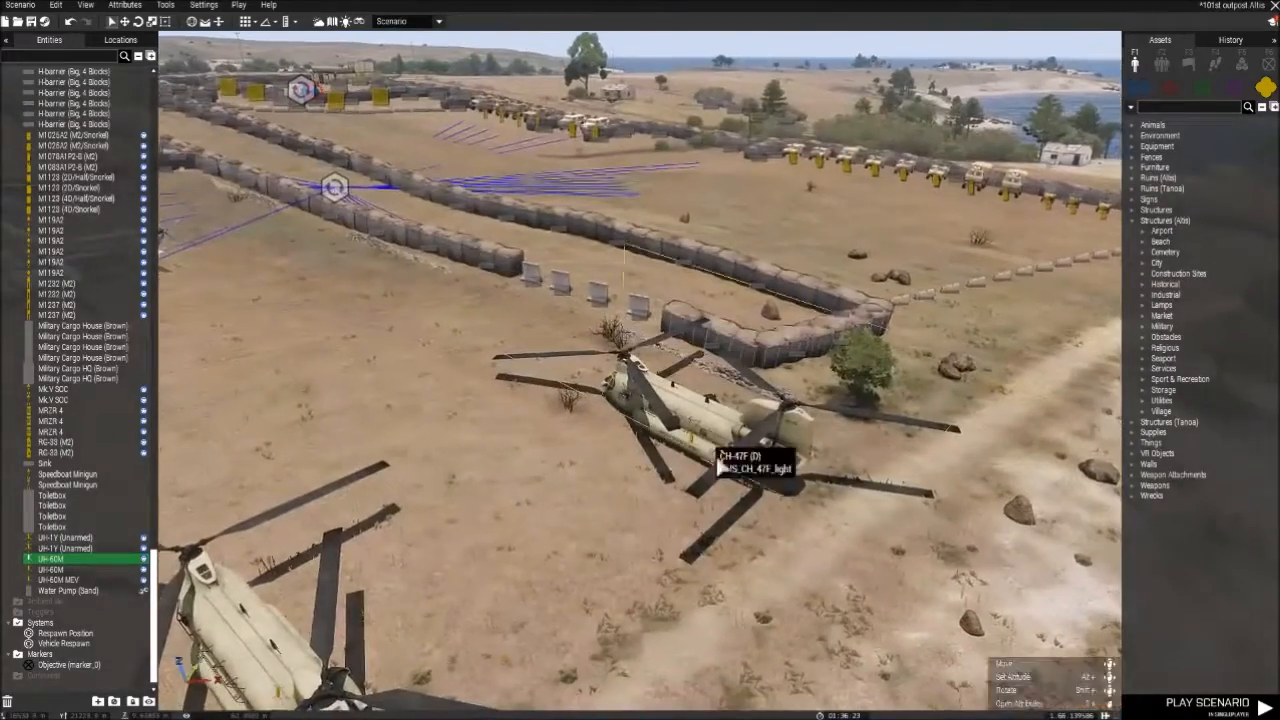
key("a")
left_click(664, 418)
right_click_drag(664, 418, 1100, 445)
key("s")
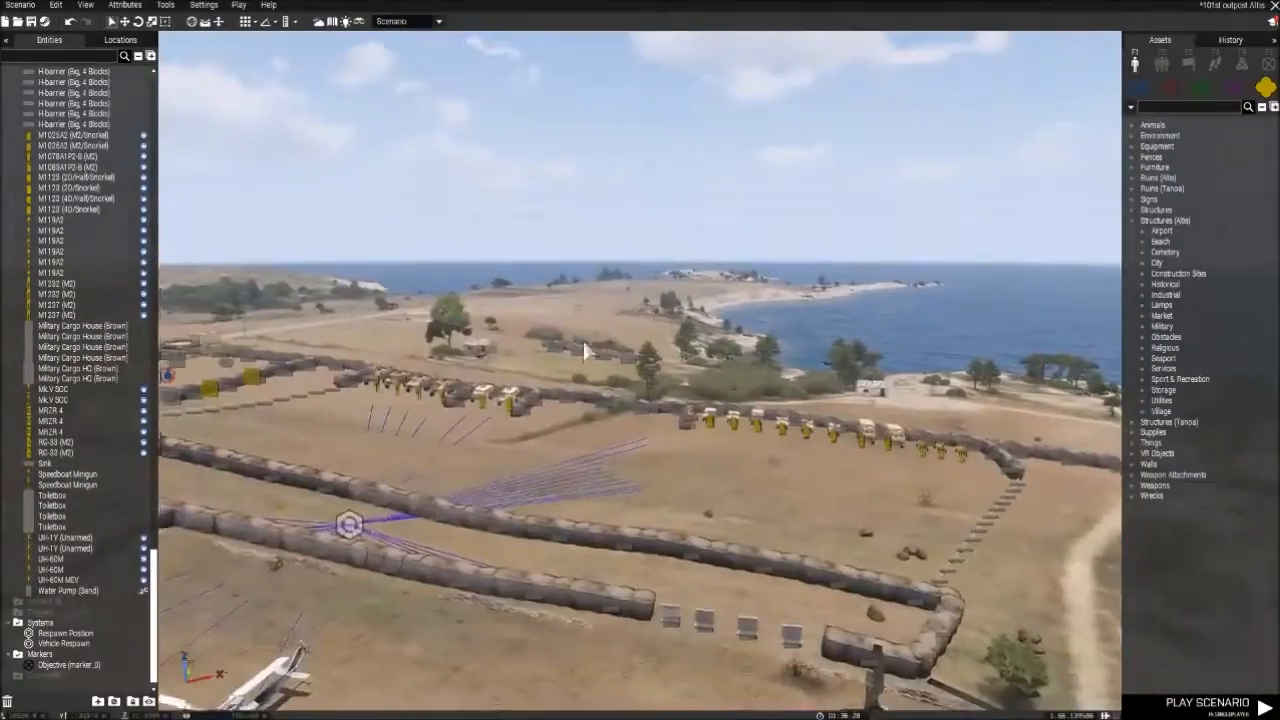
- Examine the motor pool's parked vehicles, the H-barrier dividers between them and the empty bay
key("w")
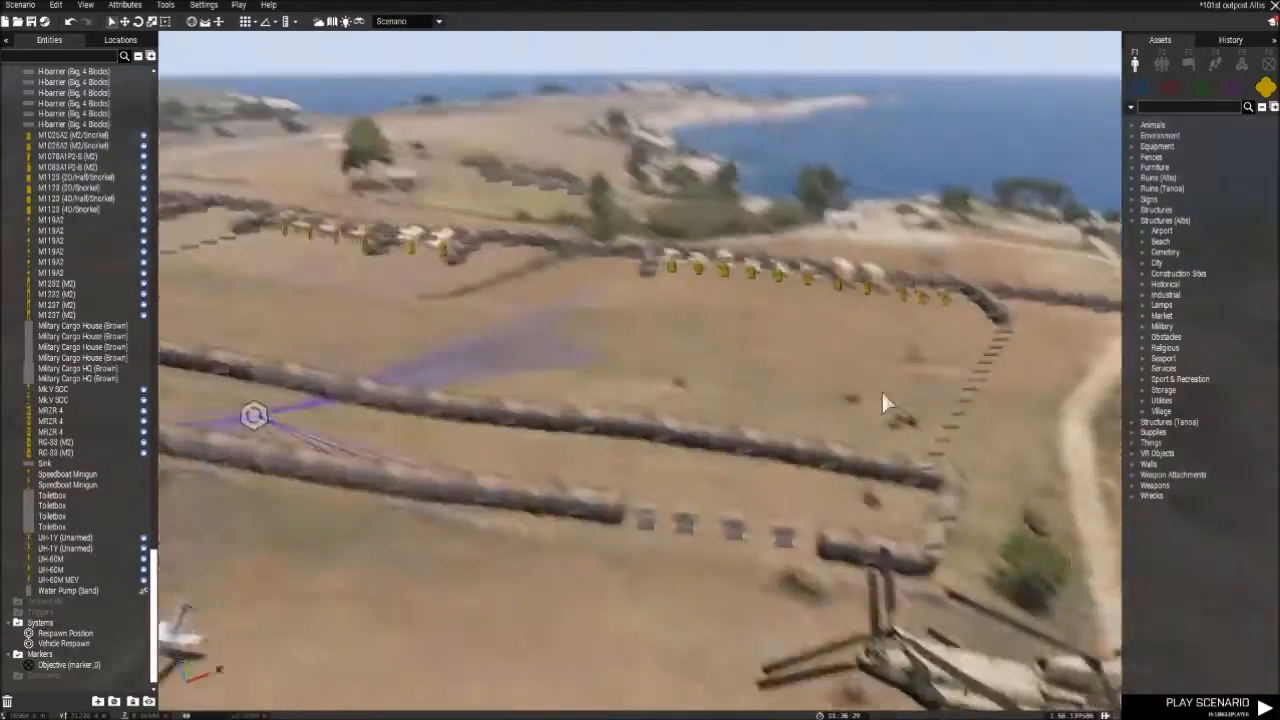
key("w")
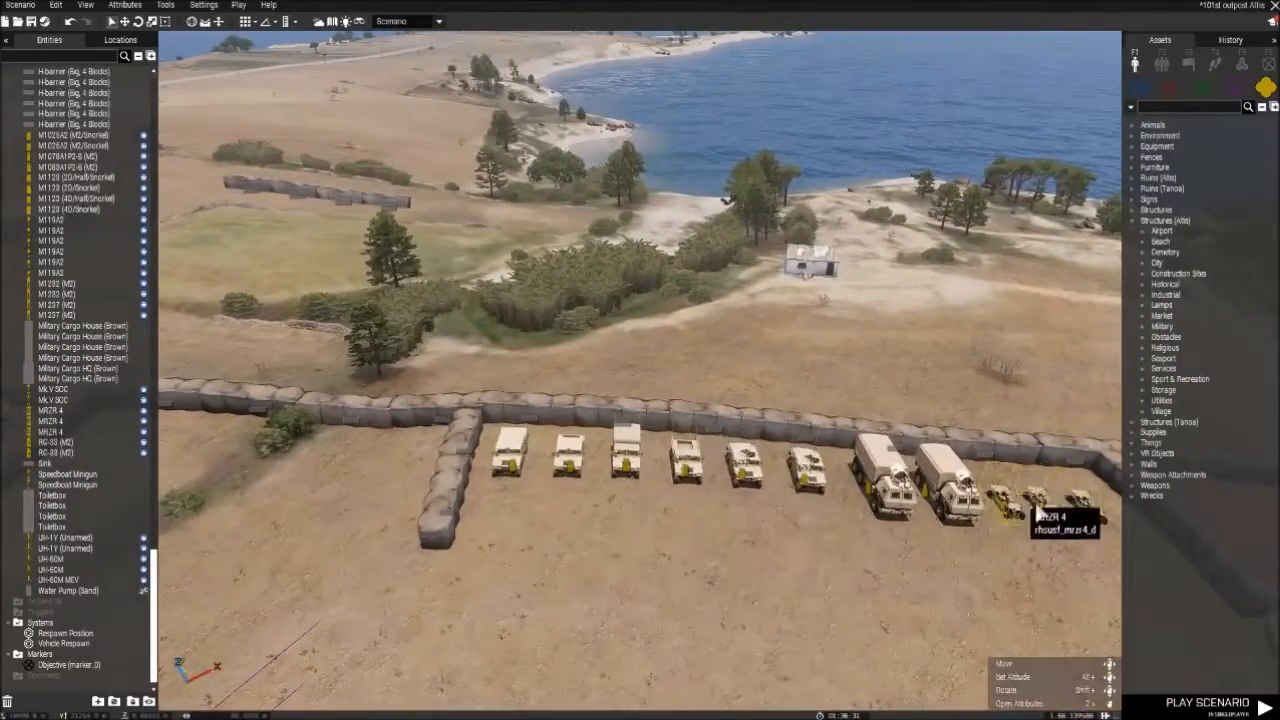
right_click_drag(742, 478, 640, 497)
key("s")
key("a")
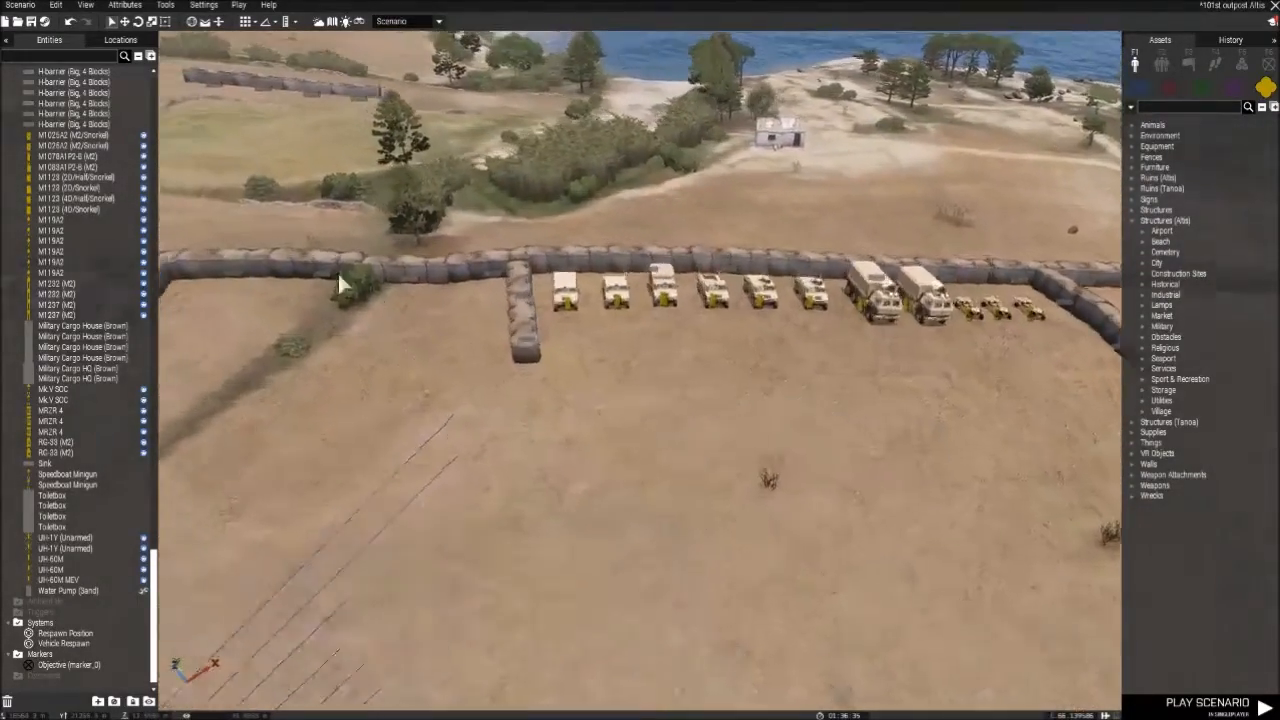
key("d")
key("a")
scroll(583, 376, "up", 1)
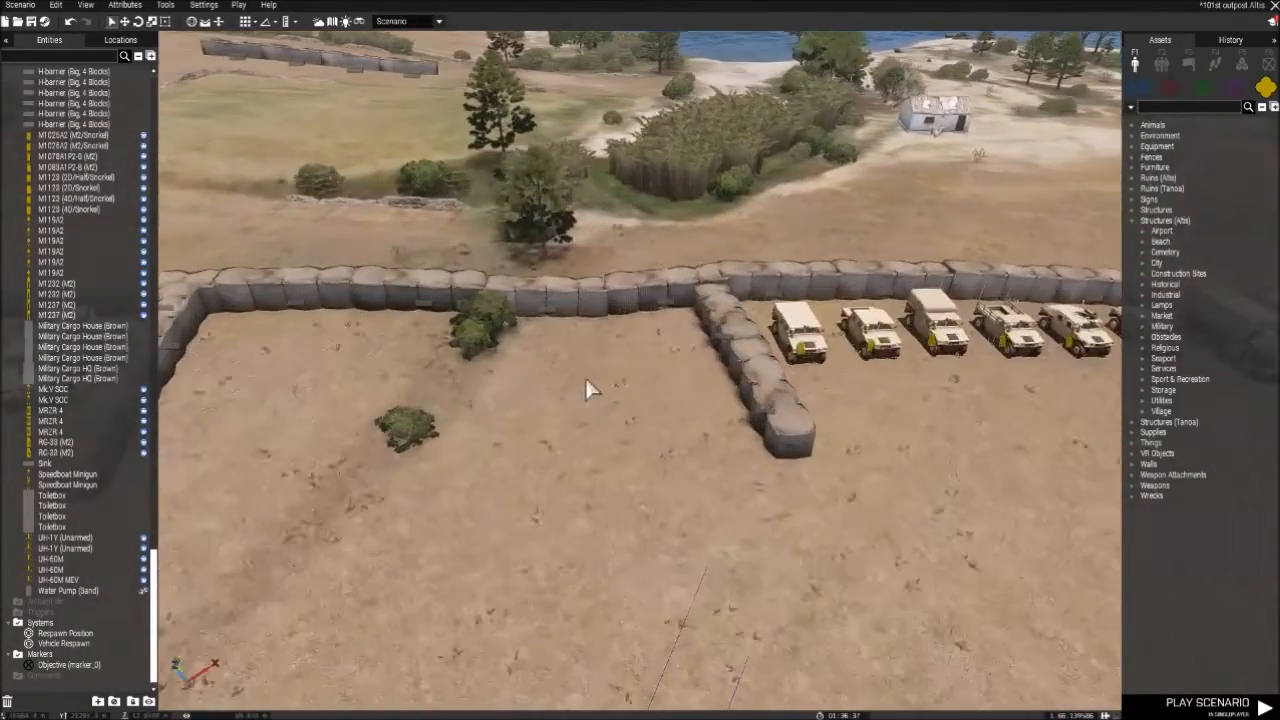
right_click_drag(654, 370, 600, 374)
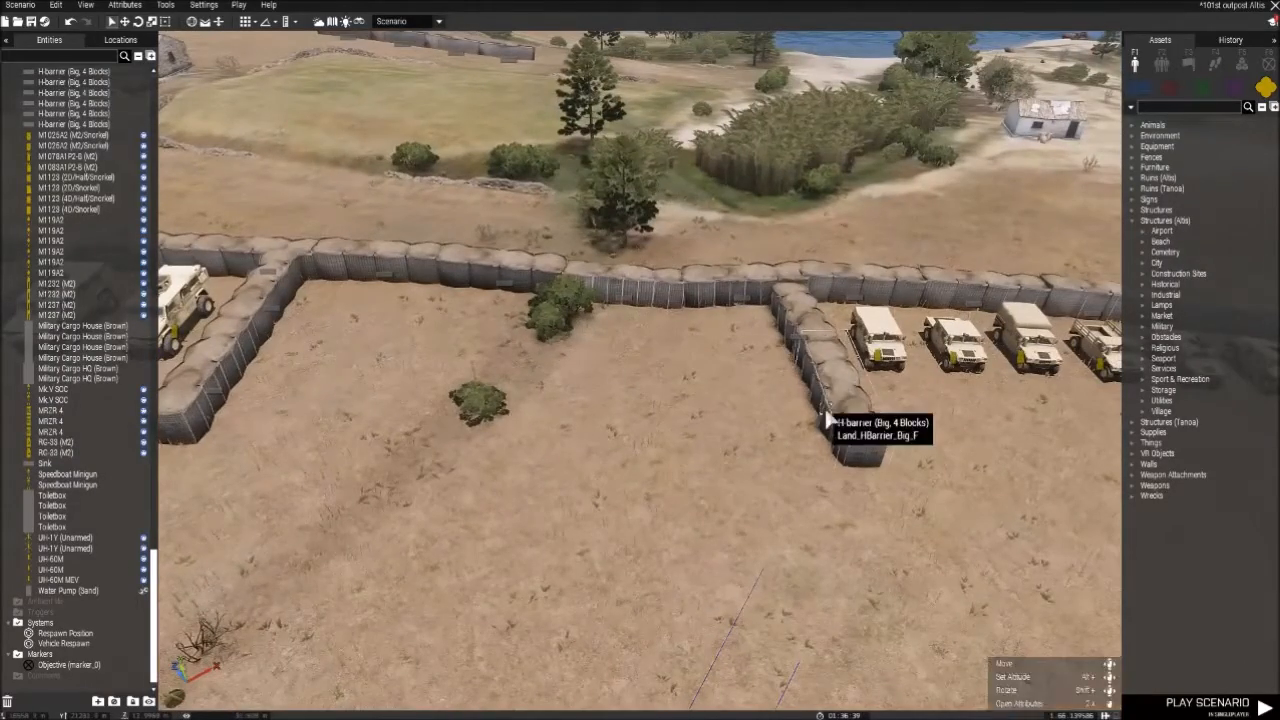
key("s")
right_click_drag(733, 435, 893, 454)
right_click_drag(726, 477, 1051, 431)
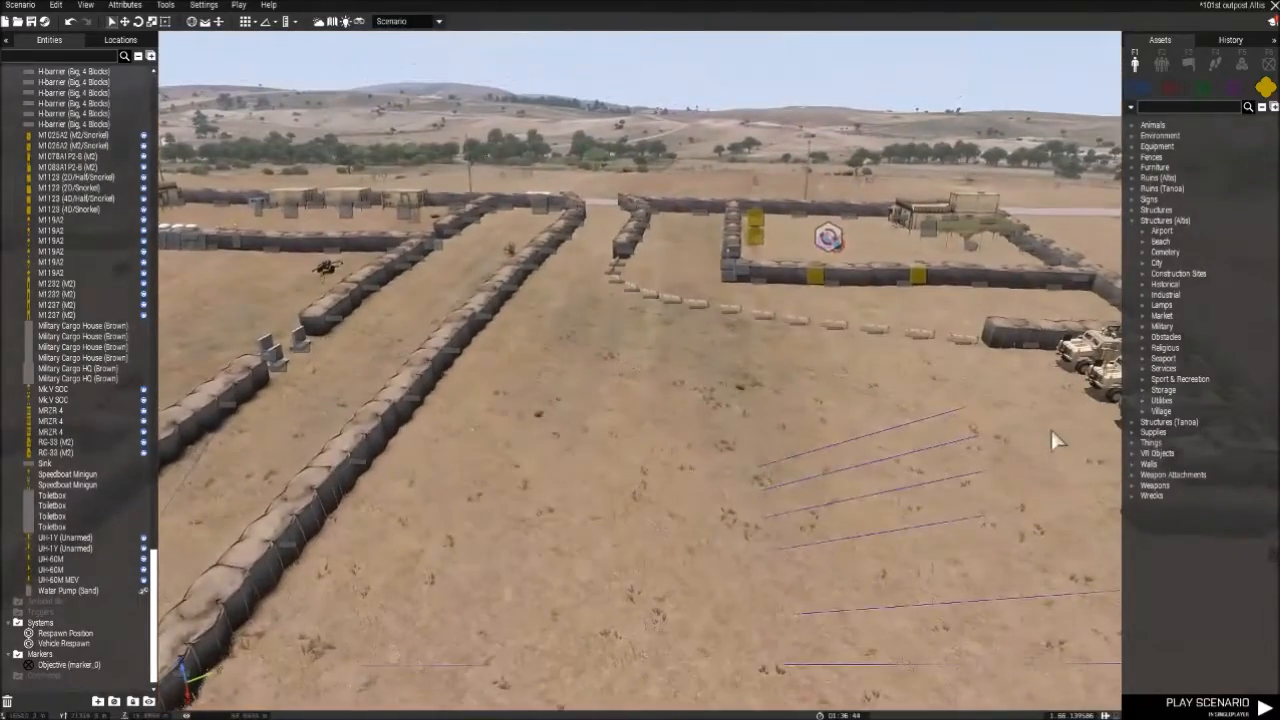
- Review a striped concrete barrier's special states, including Simple Object, and inspect the barrier line up to the parked vehicles
double_click(767, 323)
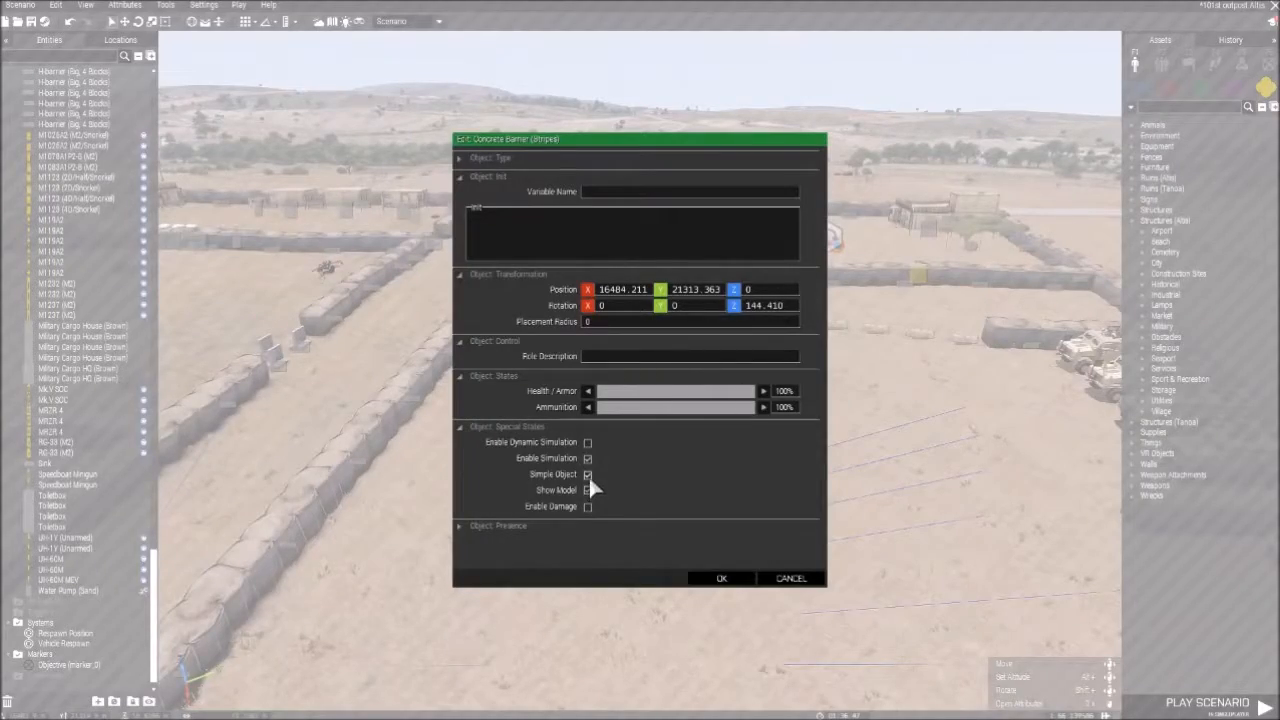
left_click(724, 579)
mouse_move(739, 492)
right_mouse_down()
mouse_move(821, 512)
mouse_move(723, 500)
right_mouse_up()
key("w")
key("w")
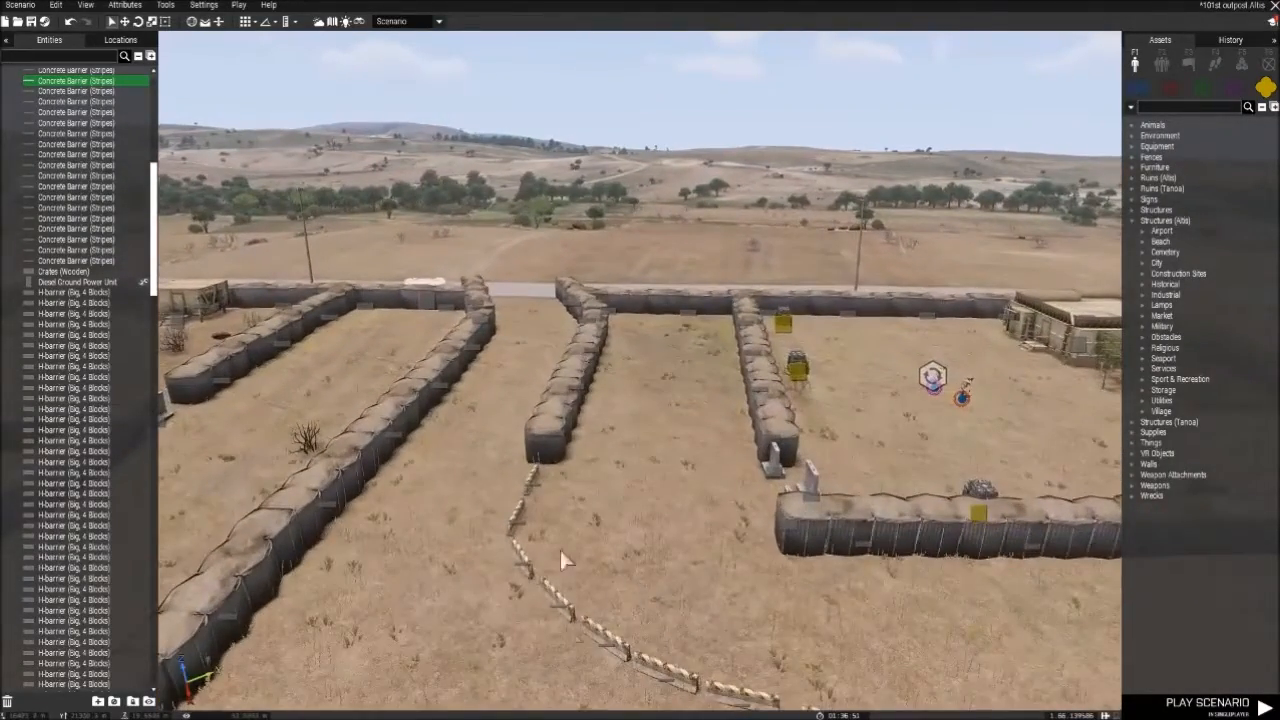
key("w")
right_click_drag(663, 427, 204, 519)
right_click_drag(790, 400, 391, 507)
key("w")
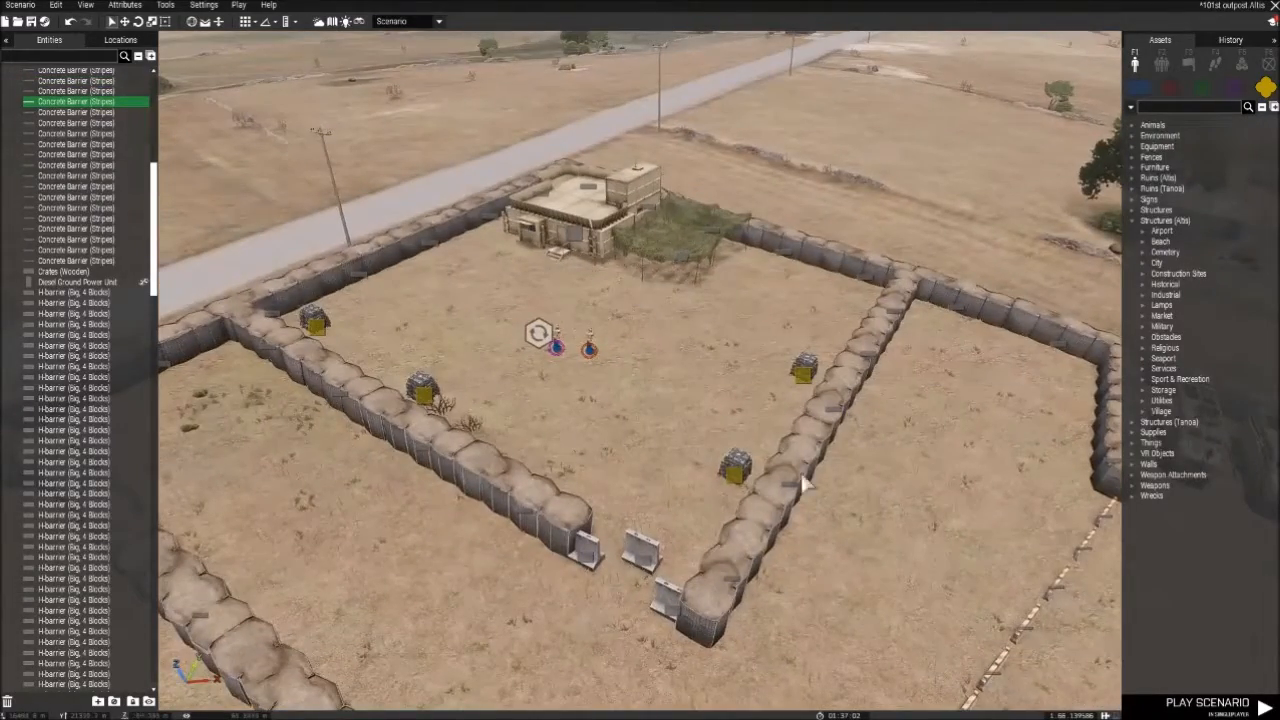
- Survey the respawn compound, the entrance lane and the central corridor between the H-barrier walls
scroll(700, 340, "up", 3)
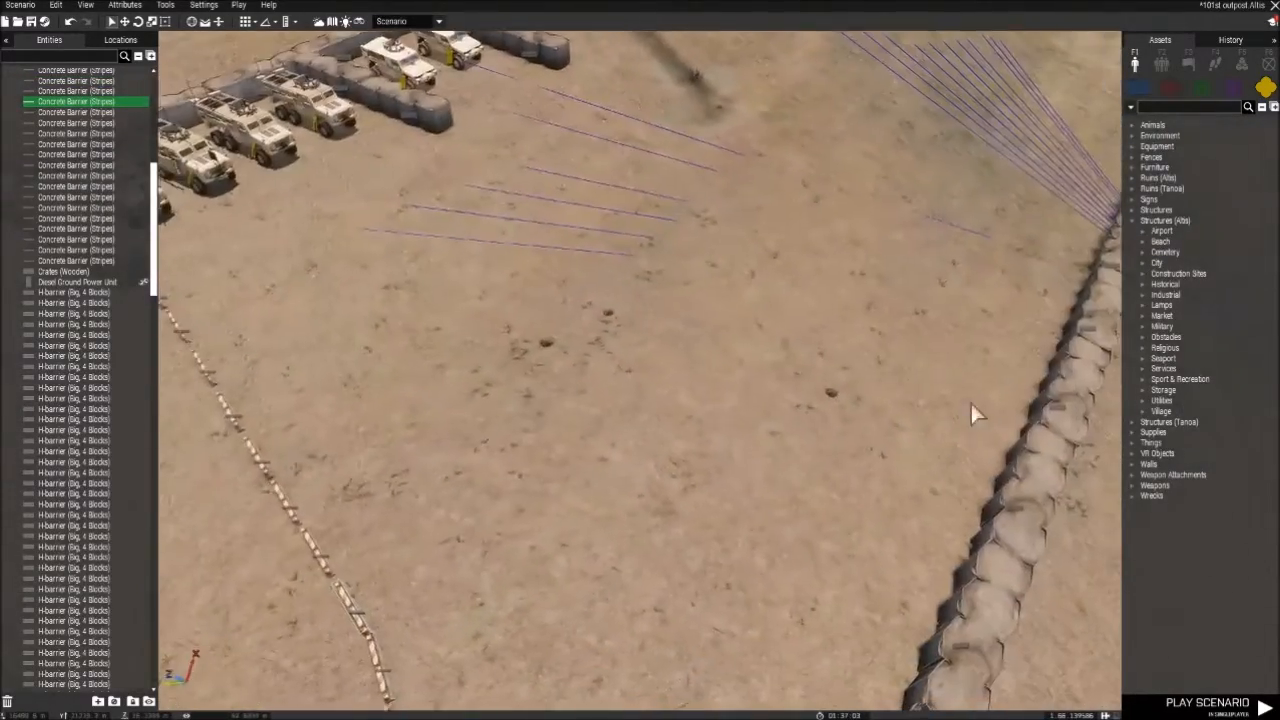
right_click_drag(971, 414, 977, 306)
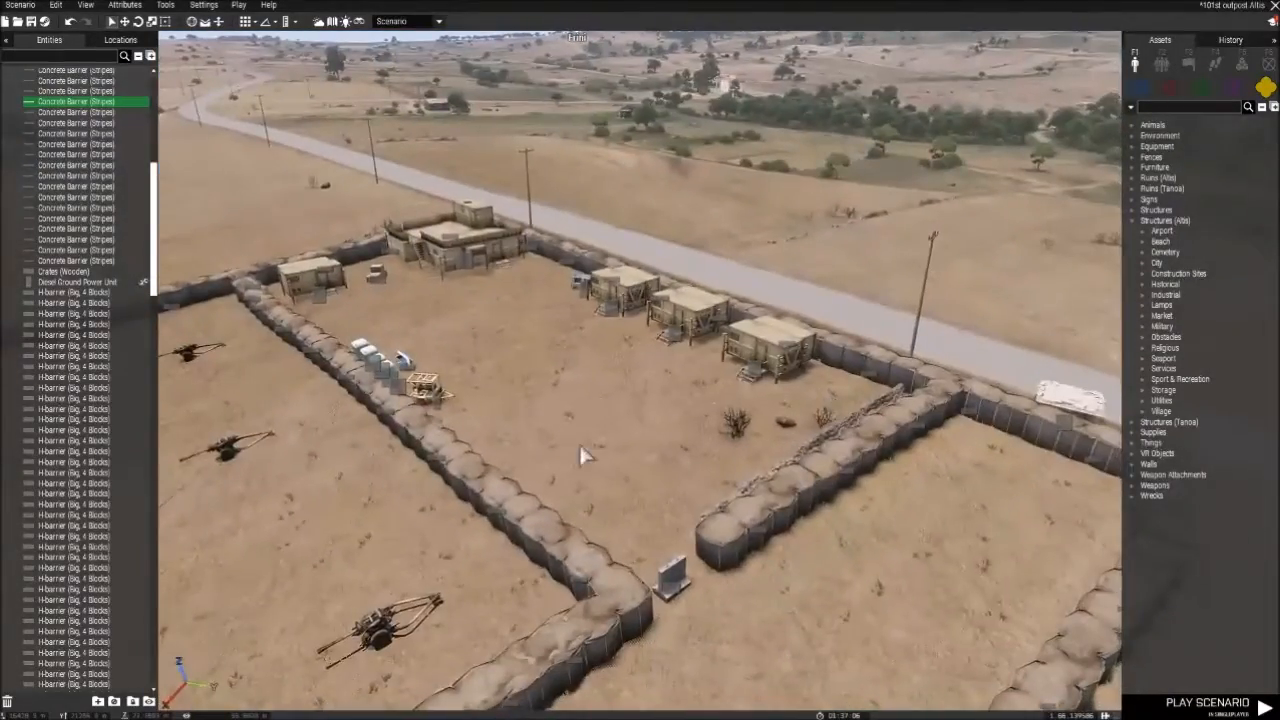
scroll(640, 445, "up", 3)
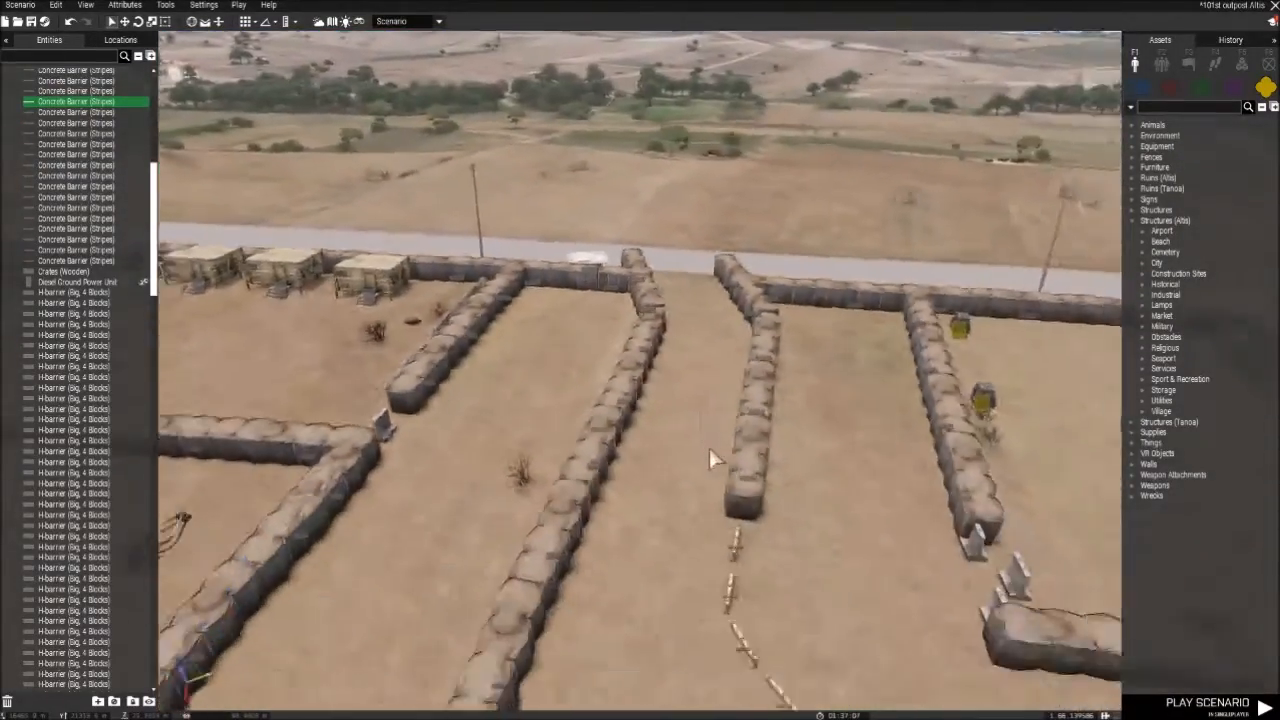
scroll(709, 458, "down", 5)
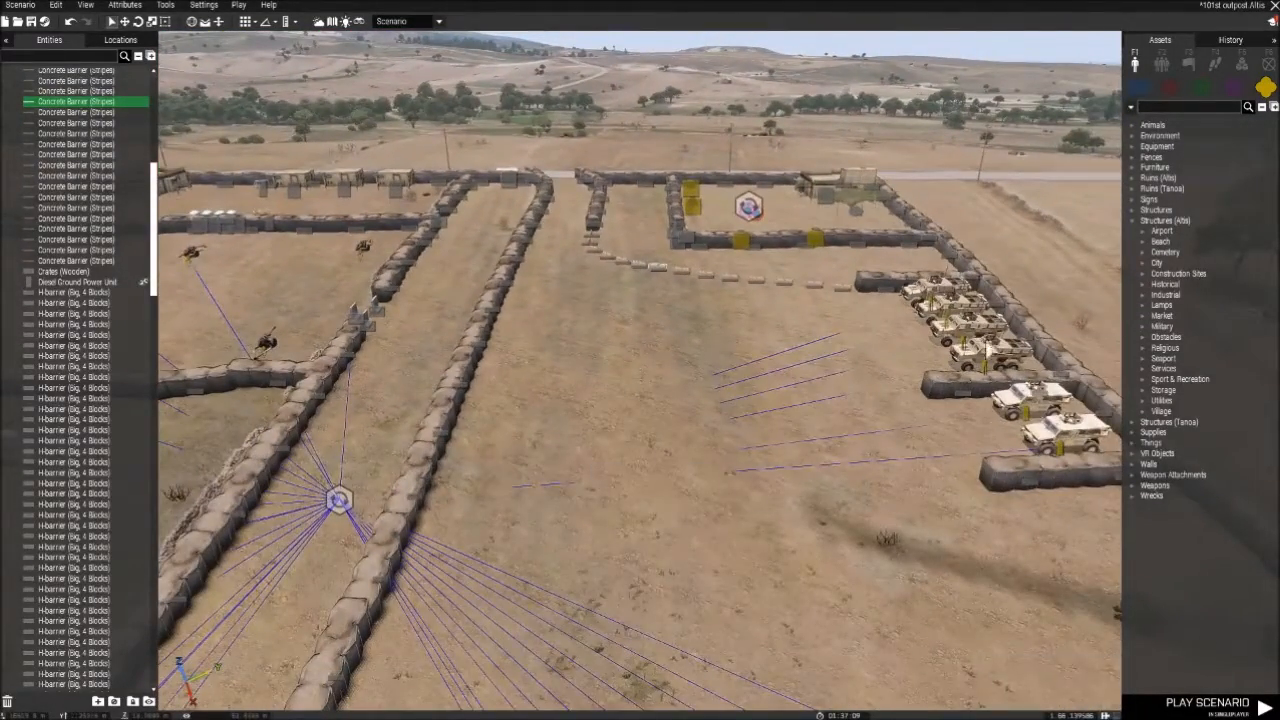
right_click_drag(674, 367, 641, 367)
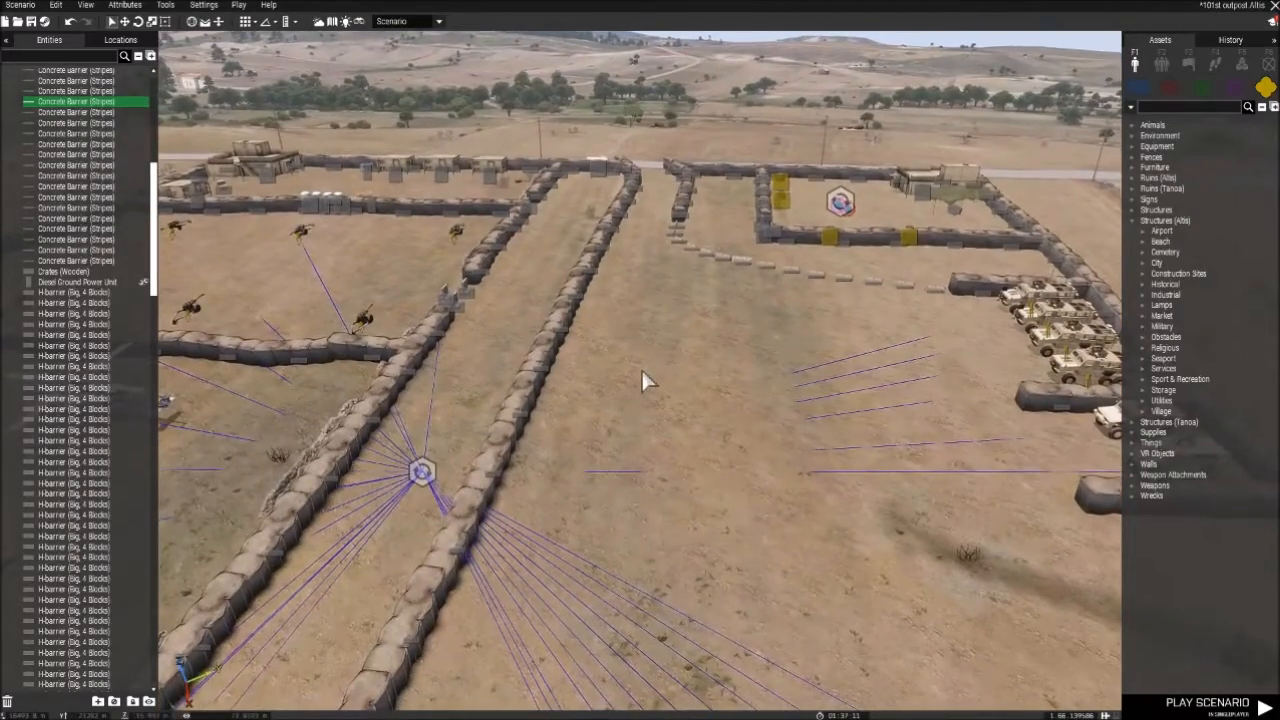
right_click_drag(699, 332, 695, 403)
- Select the Vehicle Respawn module and examine its sync links to the vehicles, aircraft, howitzers and boats from overhead
left_click(648, 254)
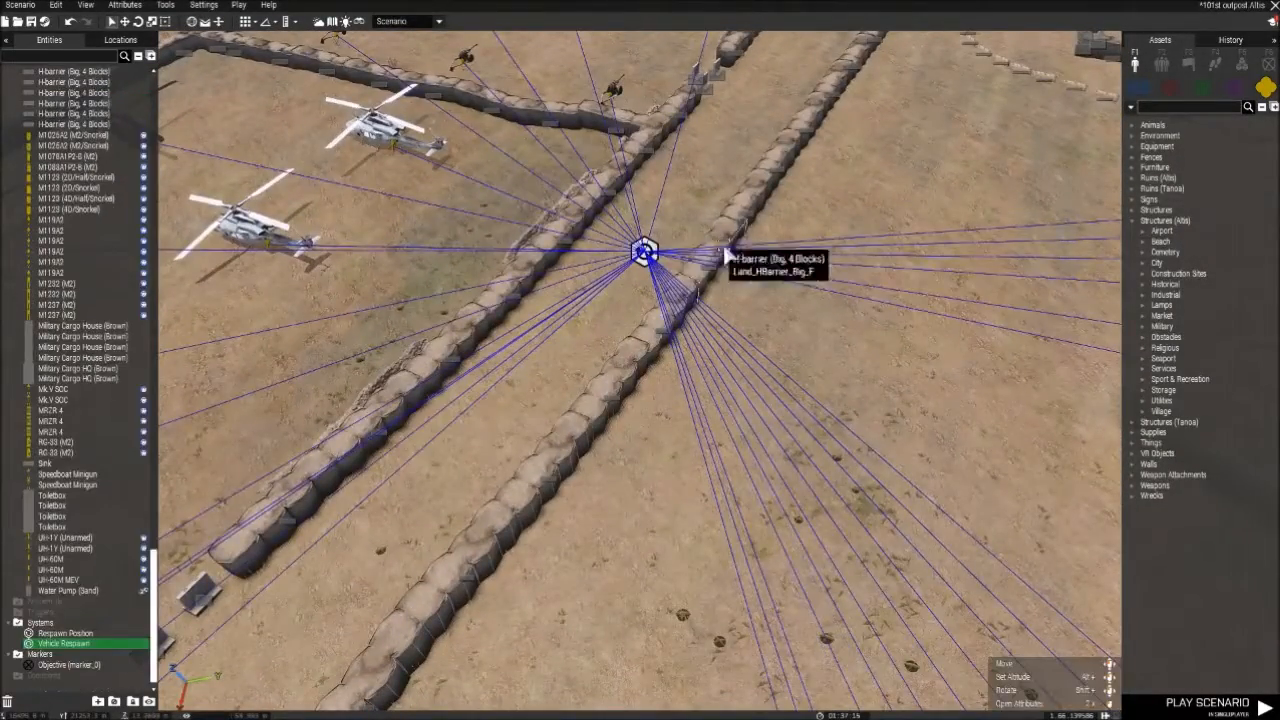
right_click_drag(940, 286, 757, 460)
key("s")
key("w")
key("q")
key("q")
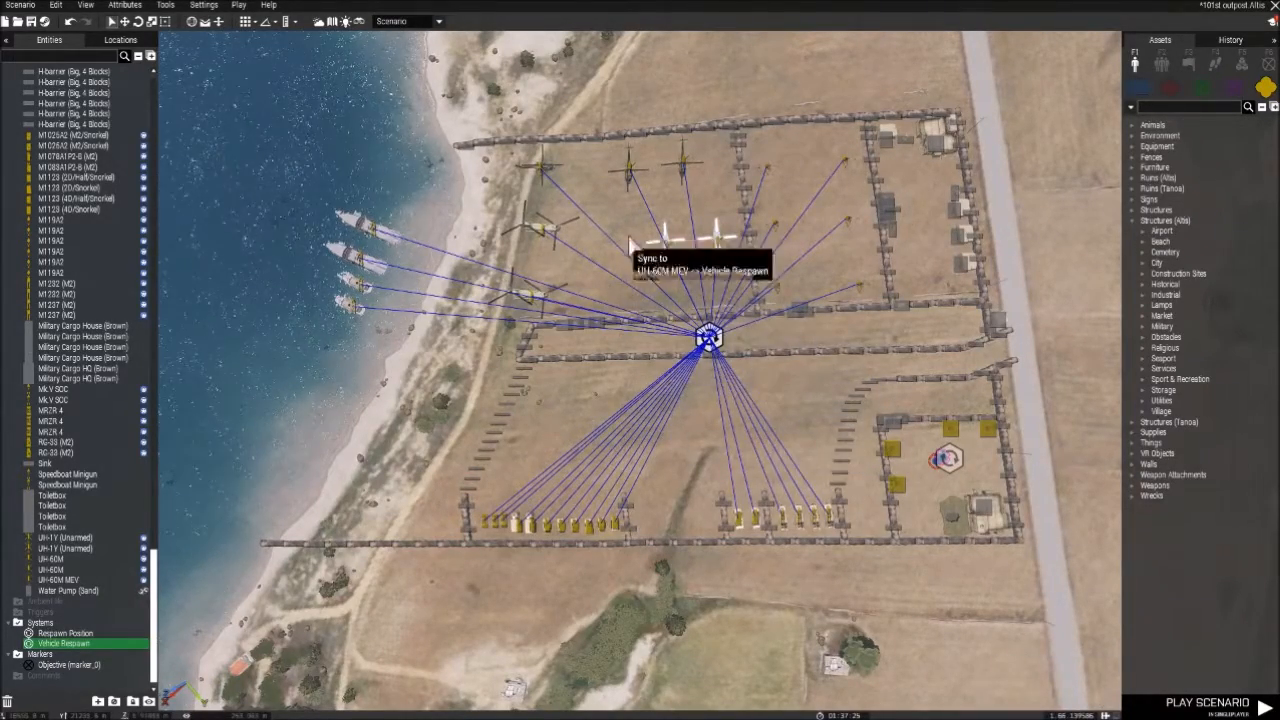
left_click(700, 309)
scroll(705, 306, "up", 4)
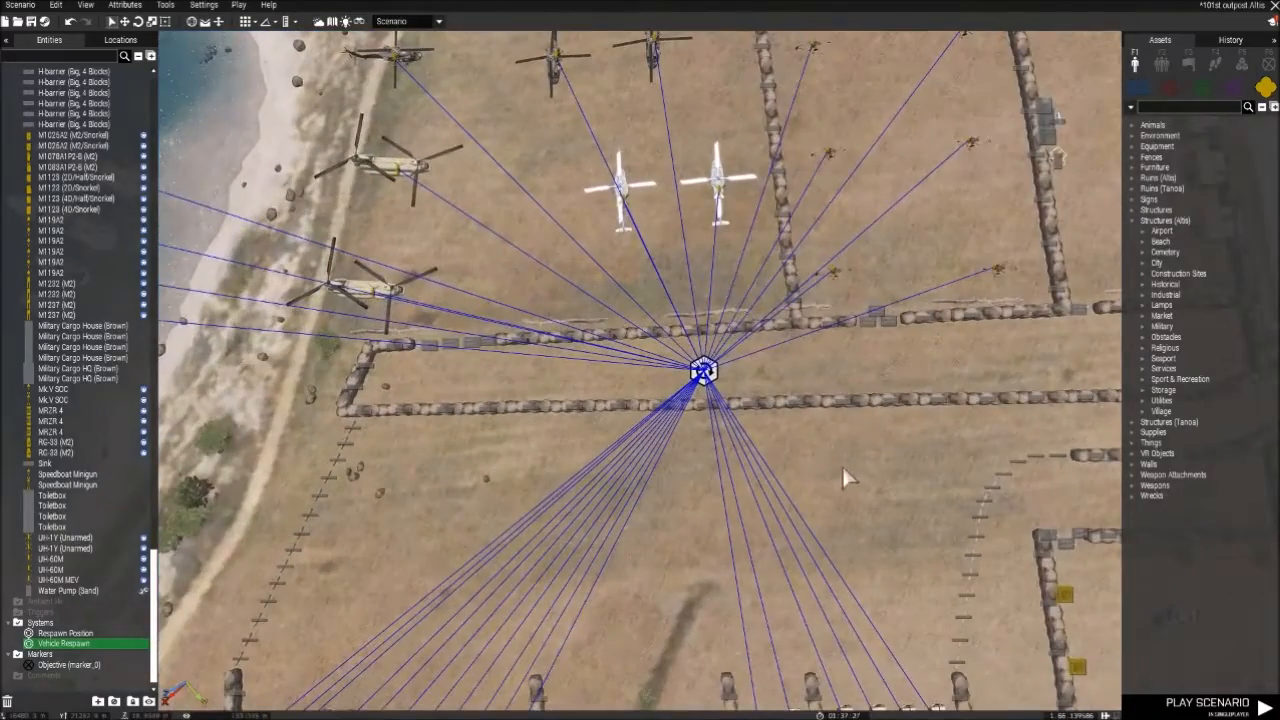
- Deselect the Vehicle Respawn module and hide the entity and asset lists for an unobstructed view of the outpost
left_click(845, 466)
right_click_drag(903, 501, 985, 325)
scroll(857, 437, "up", 3)
right_click_drag(700, 403, 932, 336)
key("w")
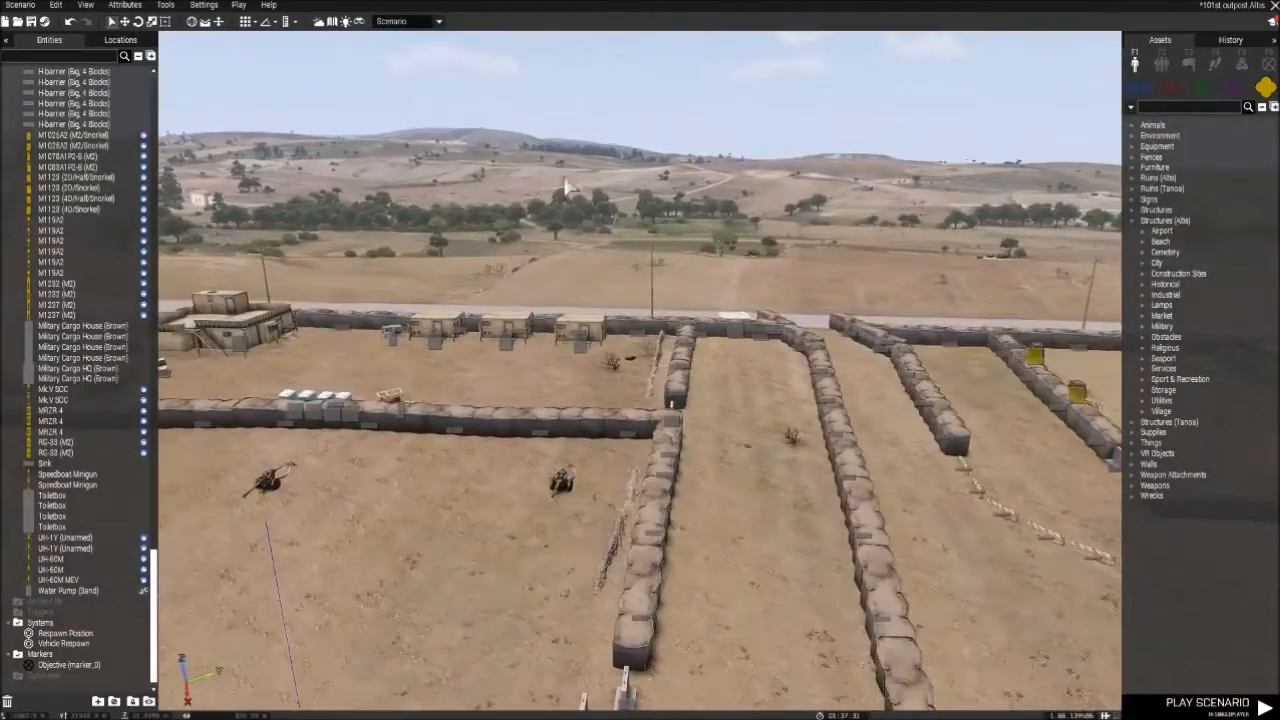
left_click(7, 40)
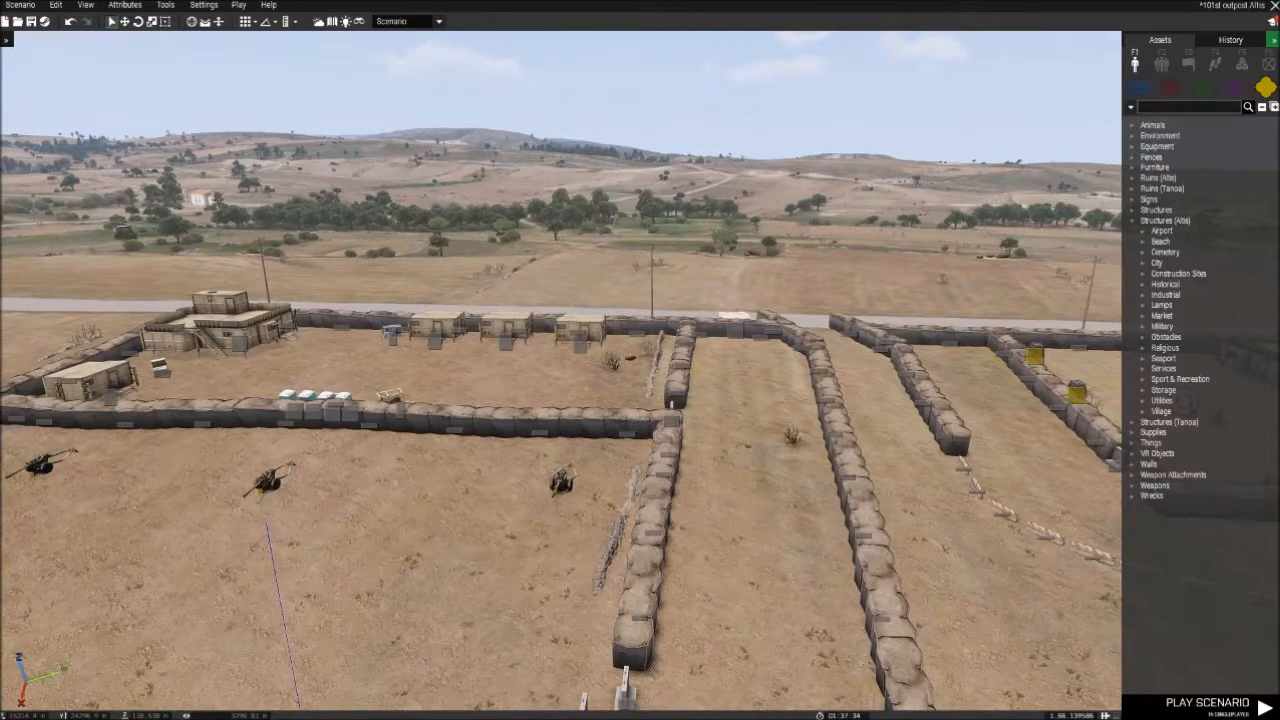
left_click(1273, 40)
- Survey the artillery, helicopter and motor pool compounds, the central corridor and the shoreline boats from several angles
right_click_drag(236, 148, 458, 205)
key("s")
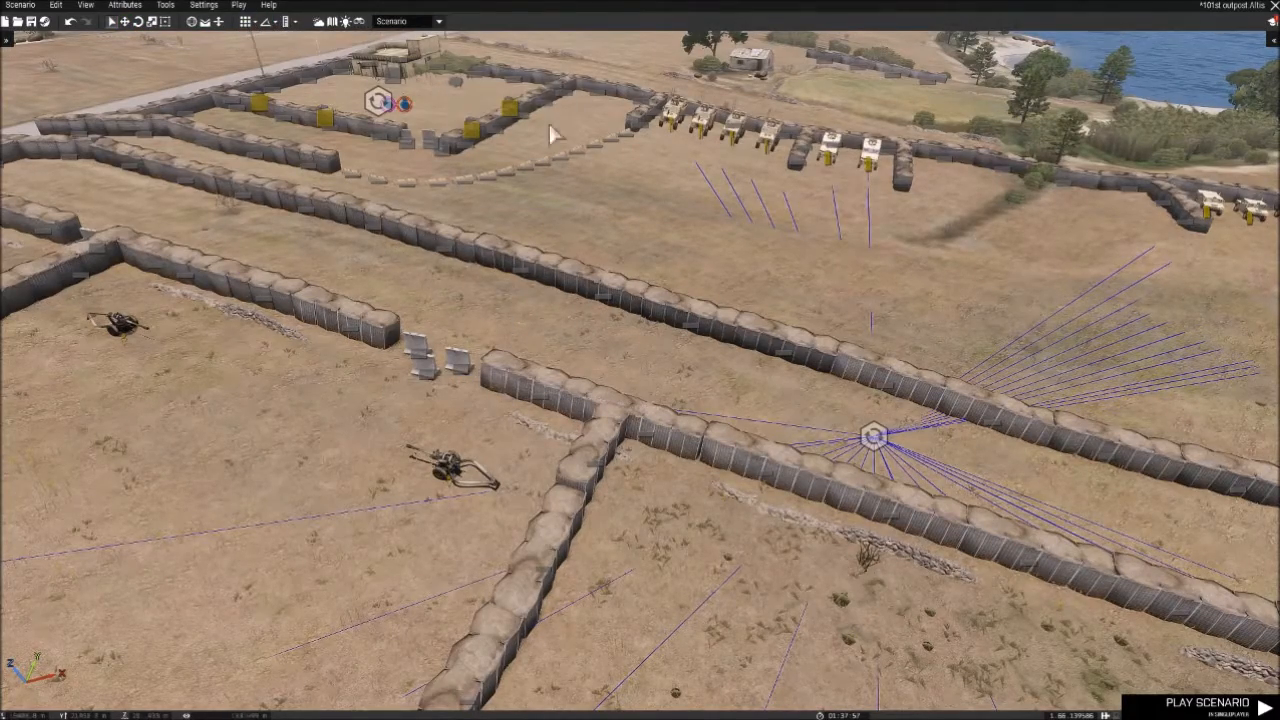
right_click_drag(508, 108, 663, 156)
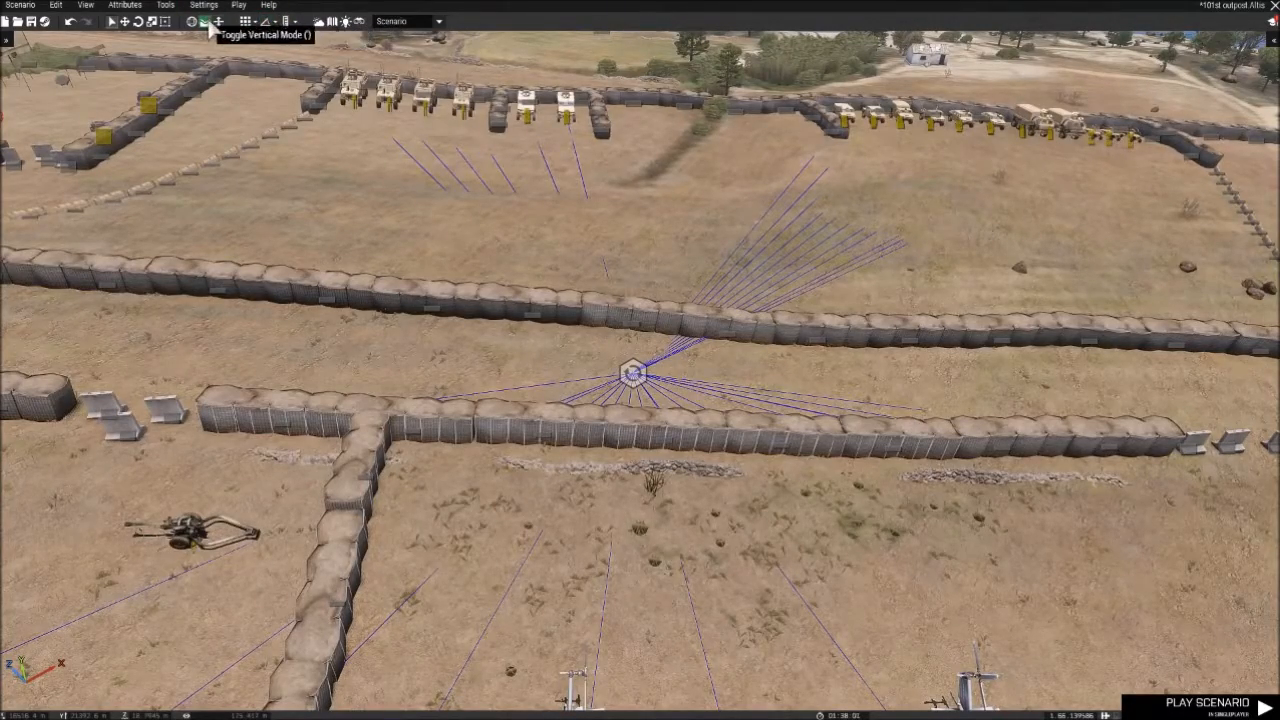
right_click_drag(349, 149, 596, 129)
key("a")
key("q")
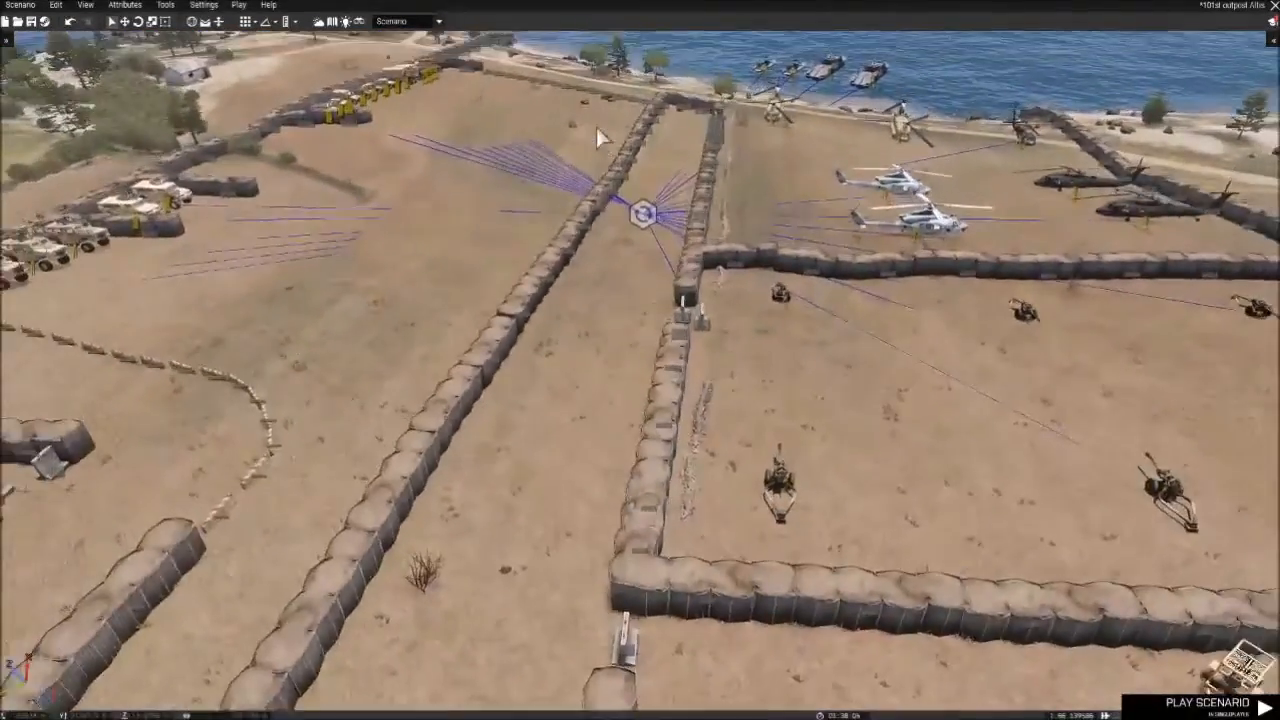
key("a")
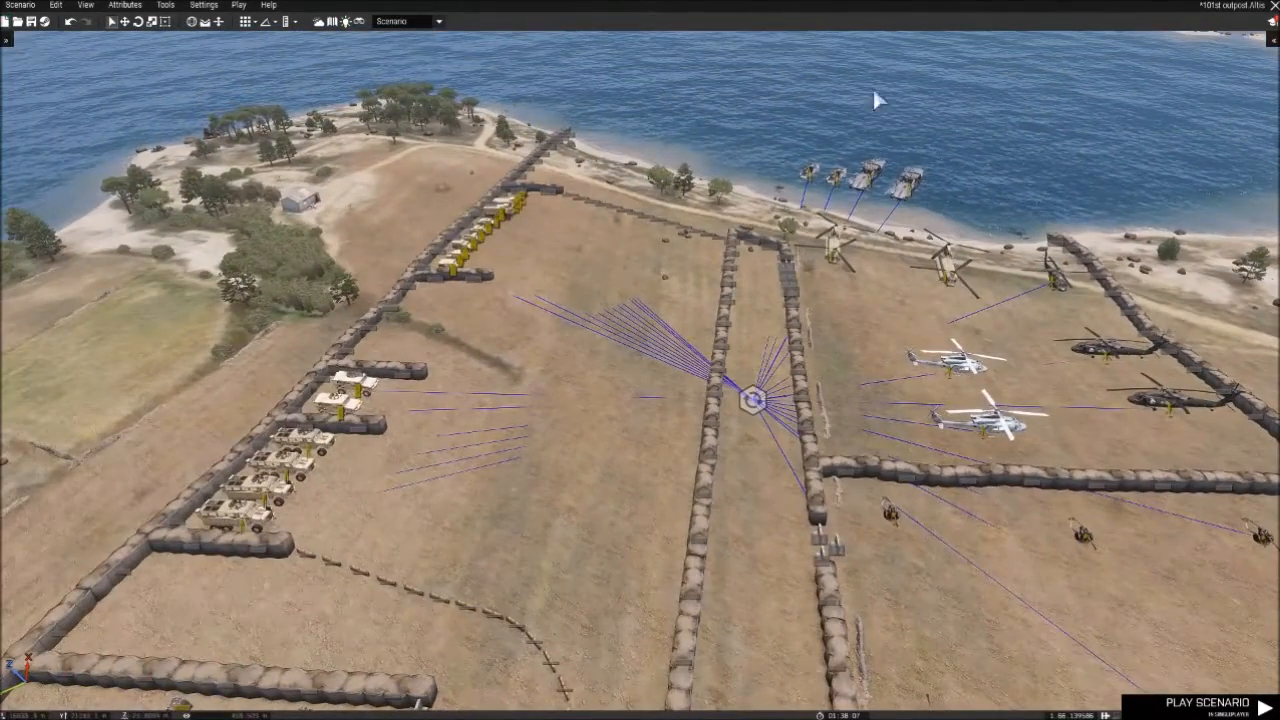
- Show the entity list again and review its placed objects, from the BLUFOR groups through the barriers and vehicles
left_click(12, 42)
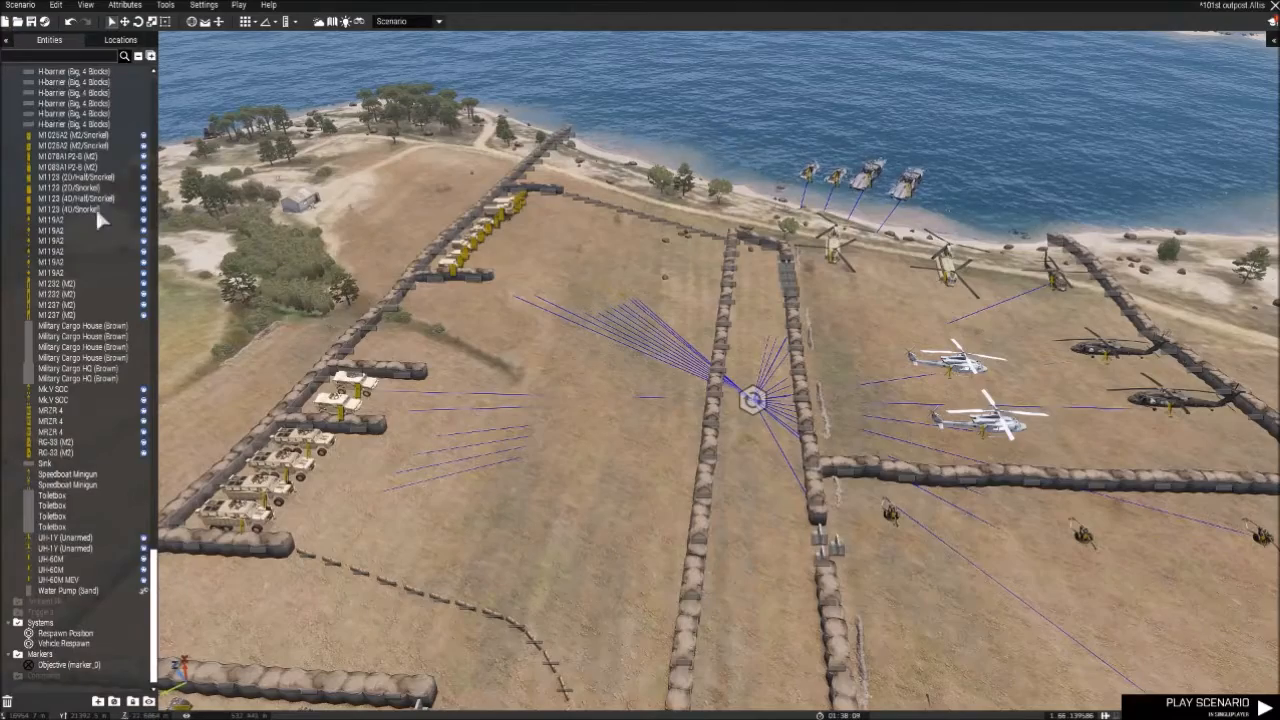
scroll(126, 347, "up", 15)
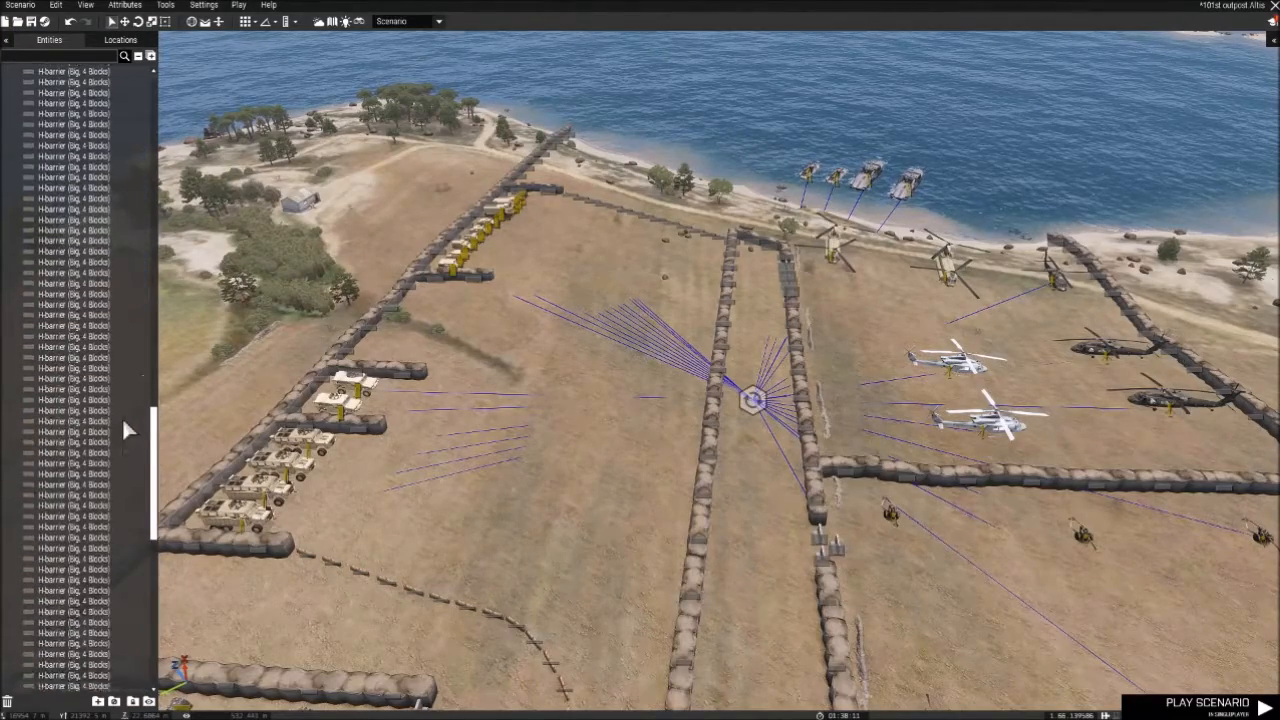
left_click_drag(153, 430, 160, 176)
left_click_drag(152, 636, 160, 110)
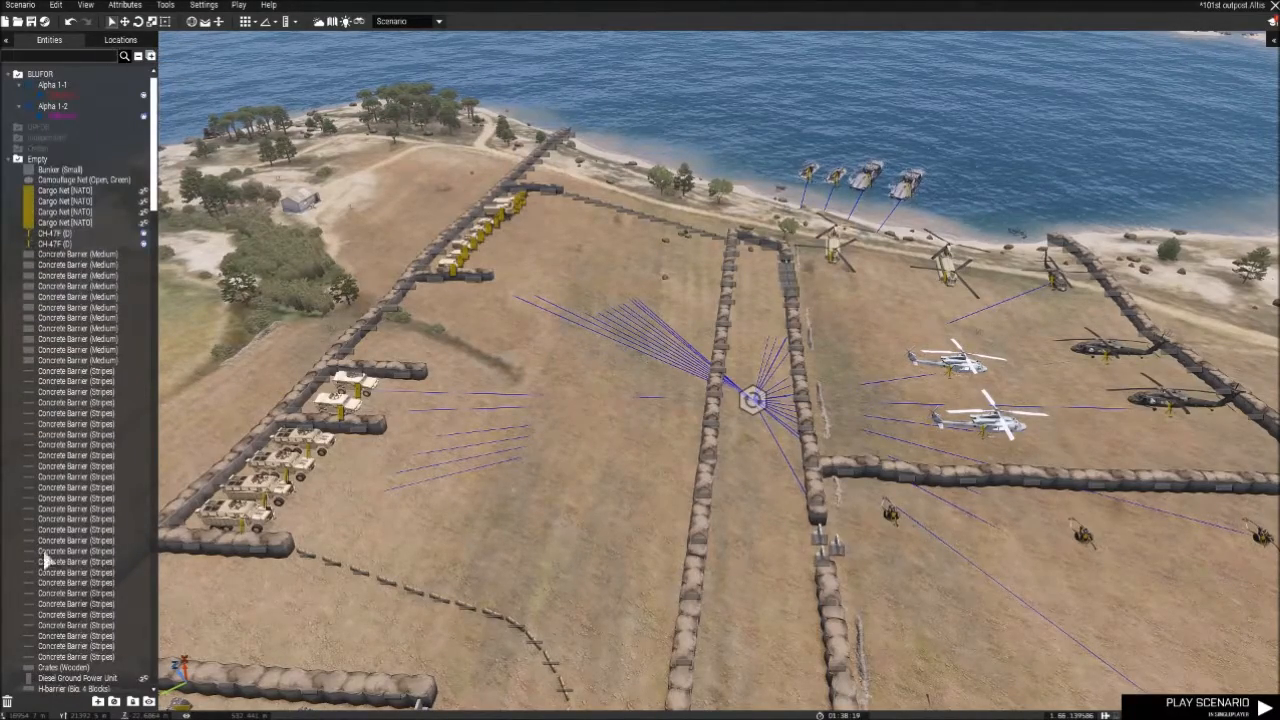
scroll(35, 560, "down", 5)
- Browse the Altis locations, jump the camera to Delfinaki and fly around the area
left_click(118, 41)
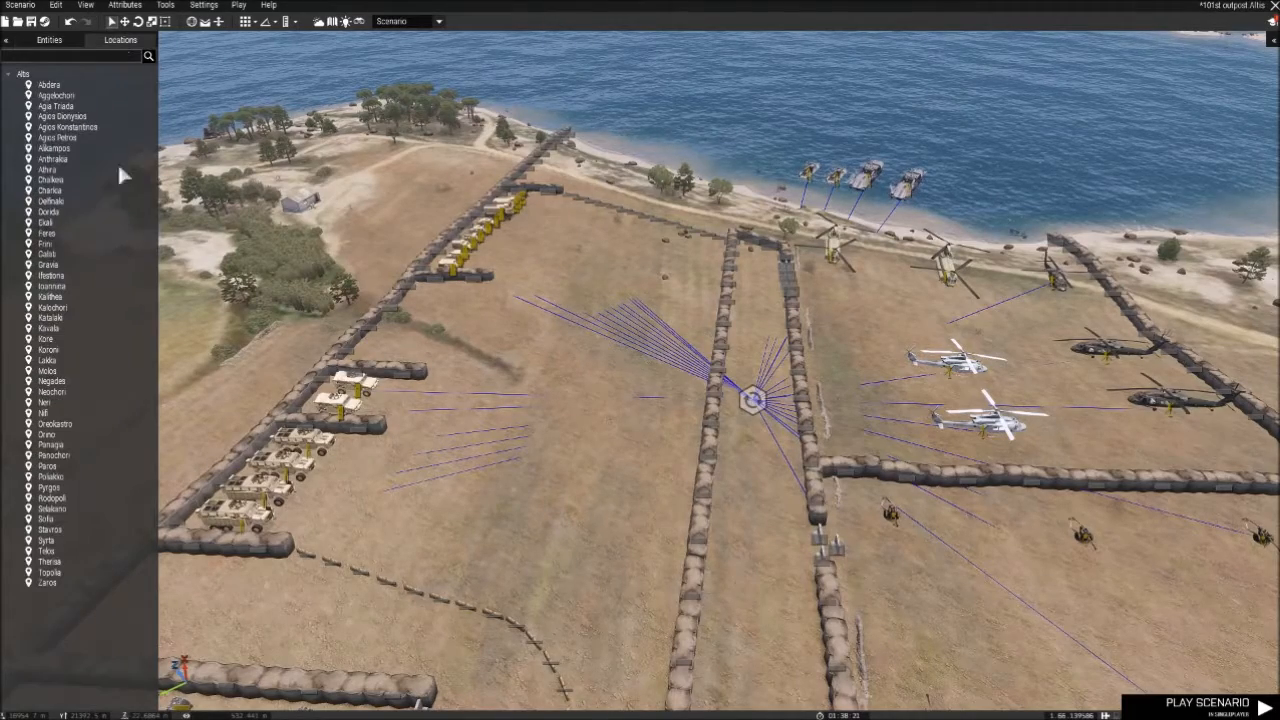
double_click(65, 201)
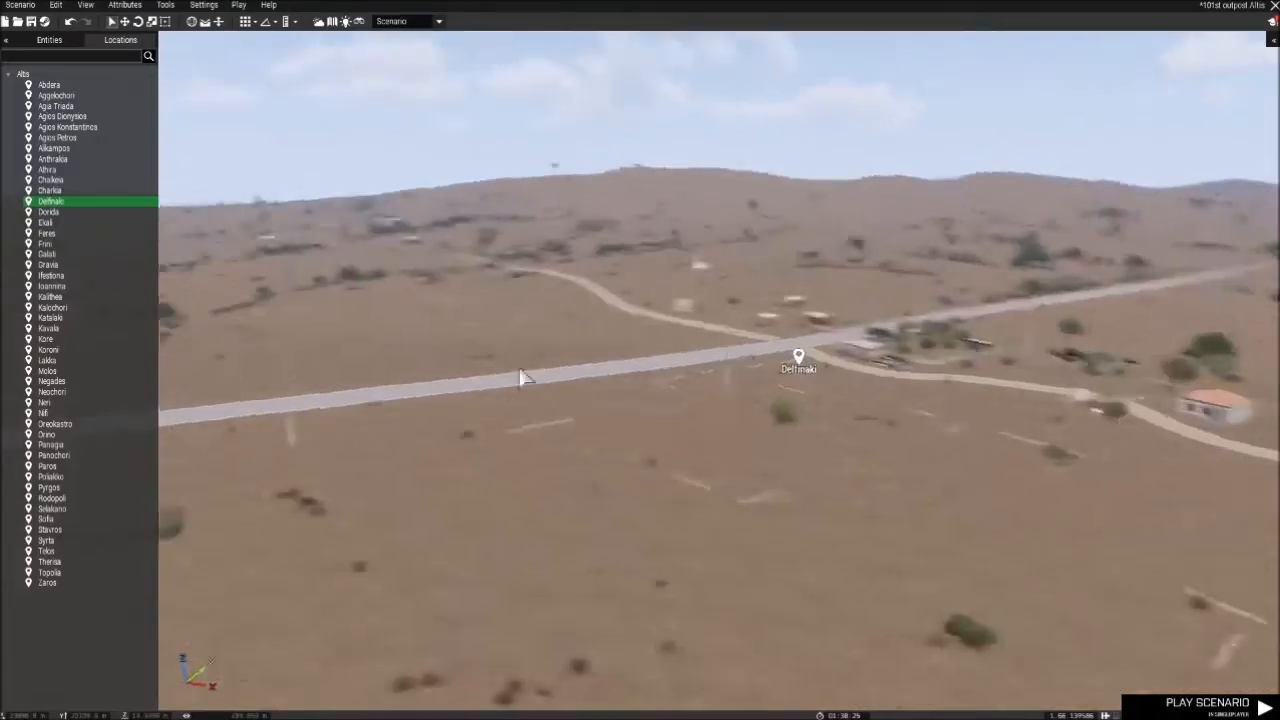
right_click_drag(407, 367, 625, 287)
scroll(418, 351, "up", 8)
key("w")
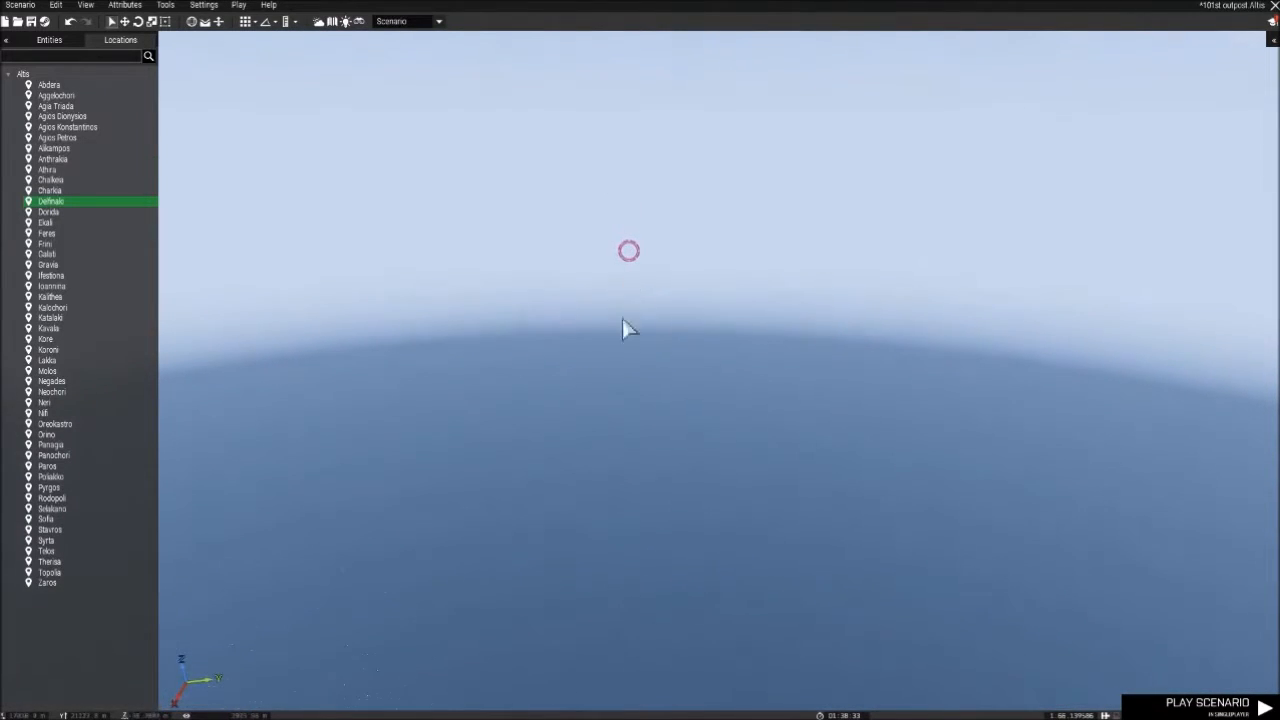
- Find the outpost near Agia Triada on the map and bring the camera back to its central corridor
key("m")
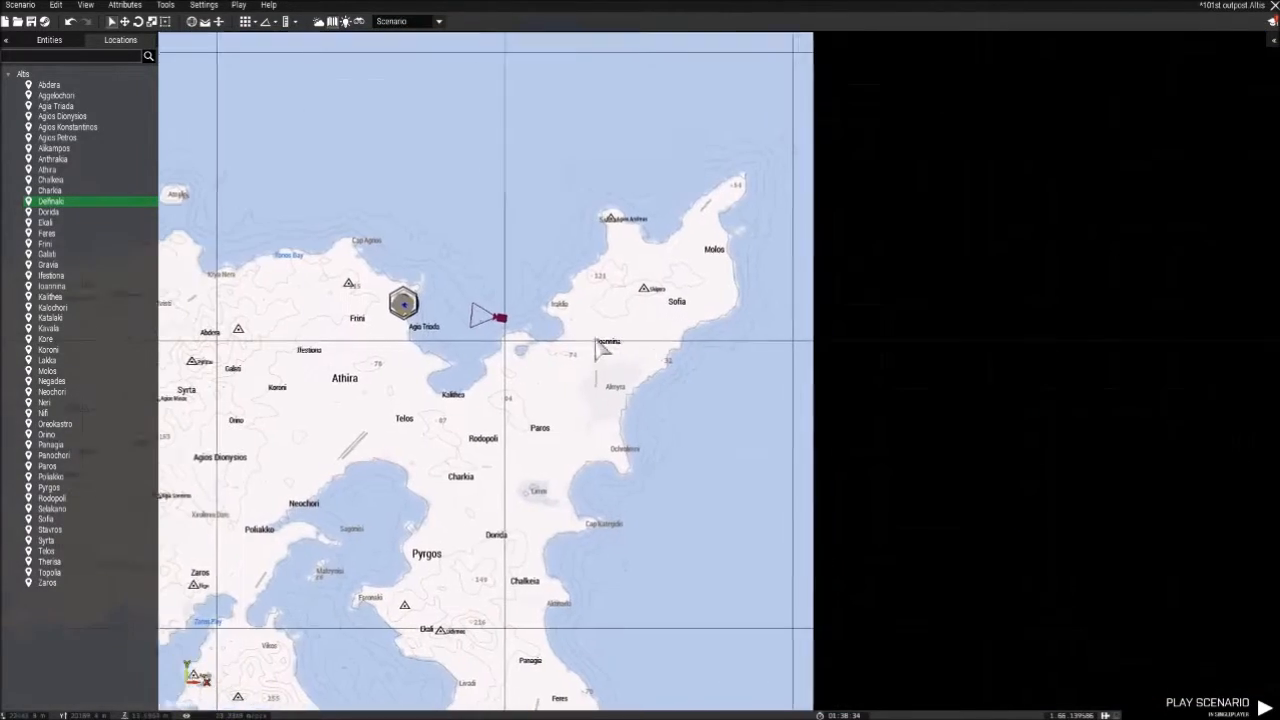
right_click_drag(342, 462, 690, 428)
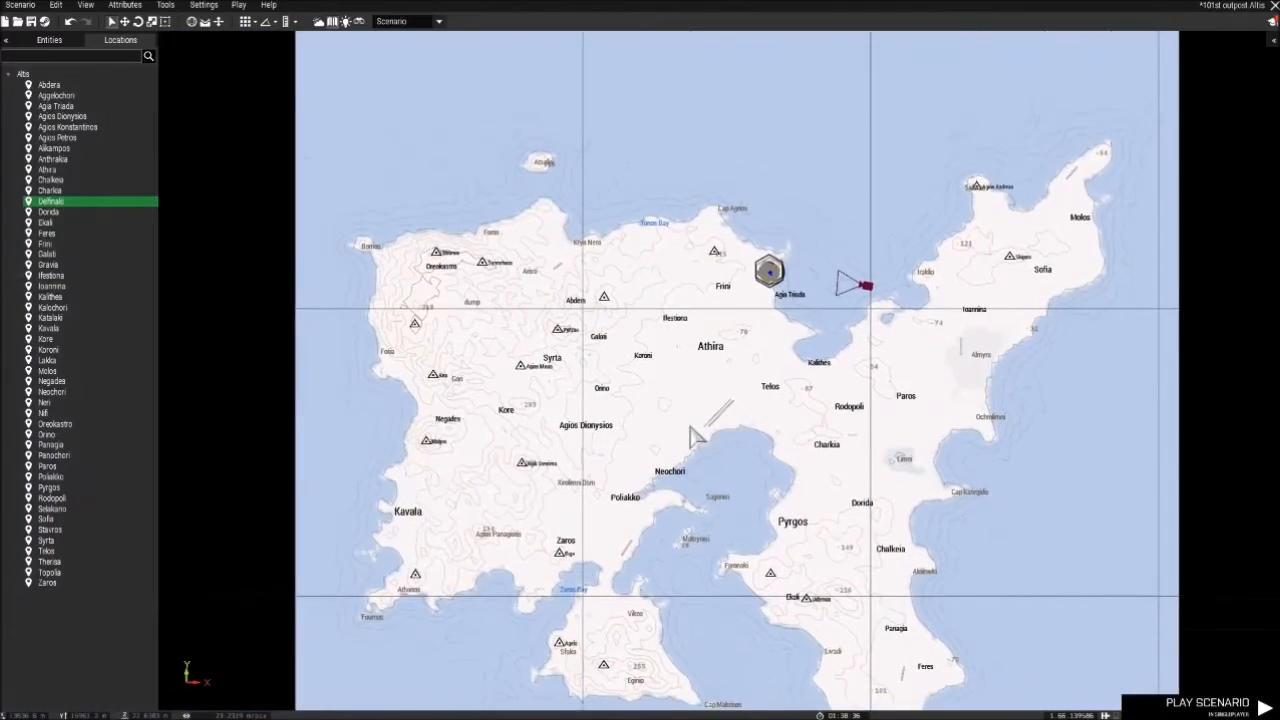
scroll(760, 275, "up", 10)
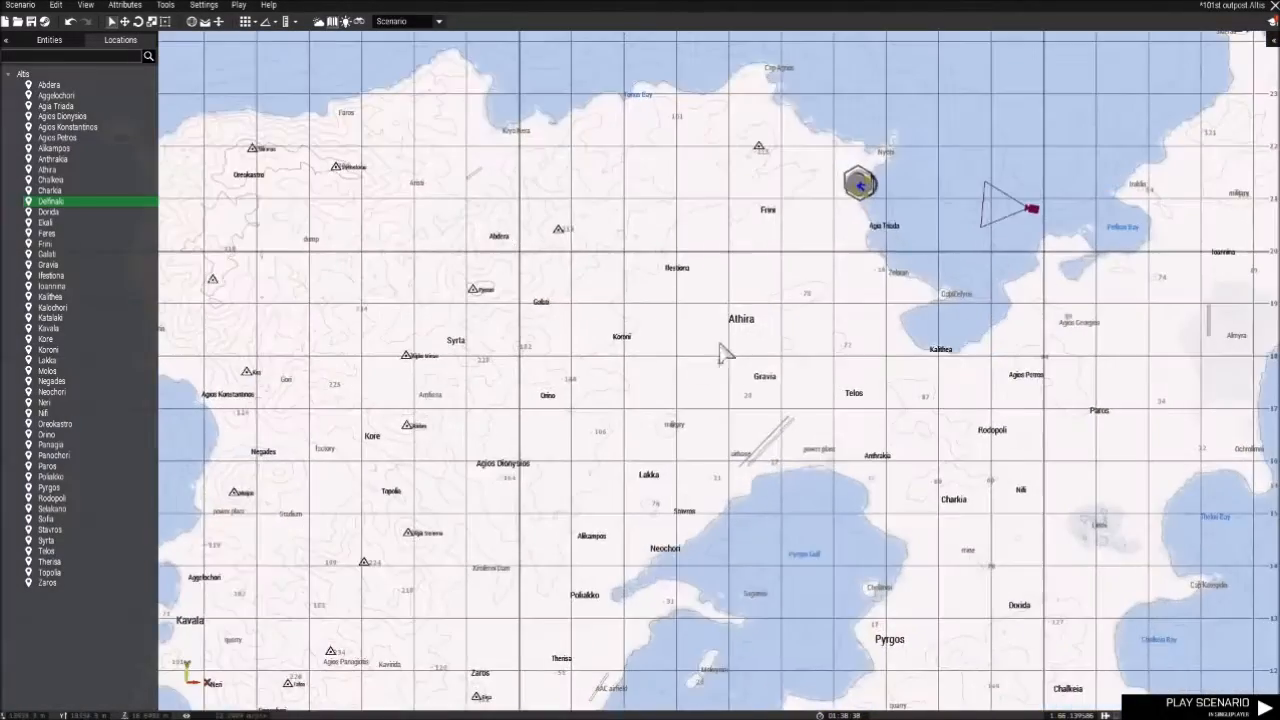
scroll(554, 369, "up", 5)
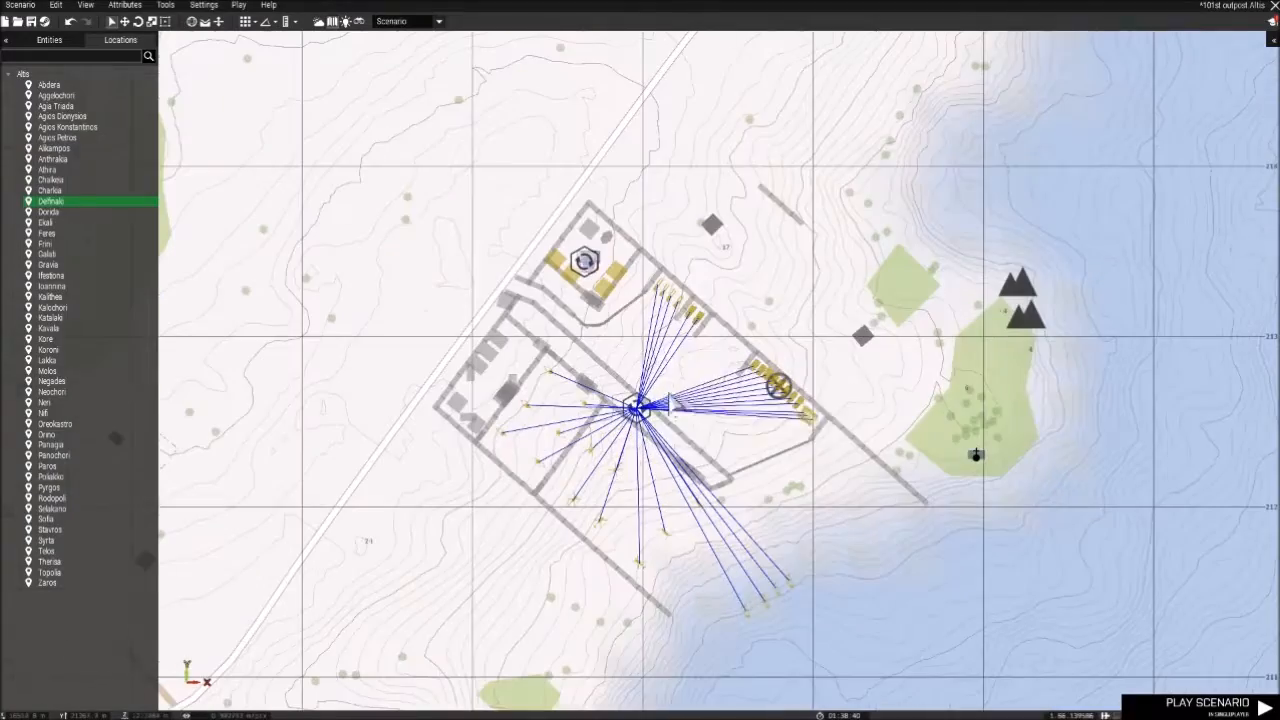
right_click(624, 346)
left_click(650, 349)
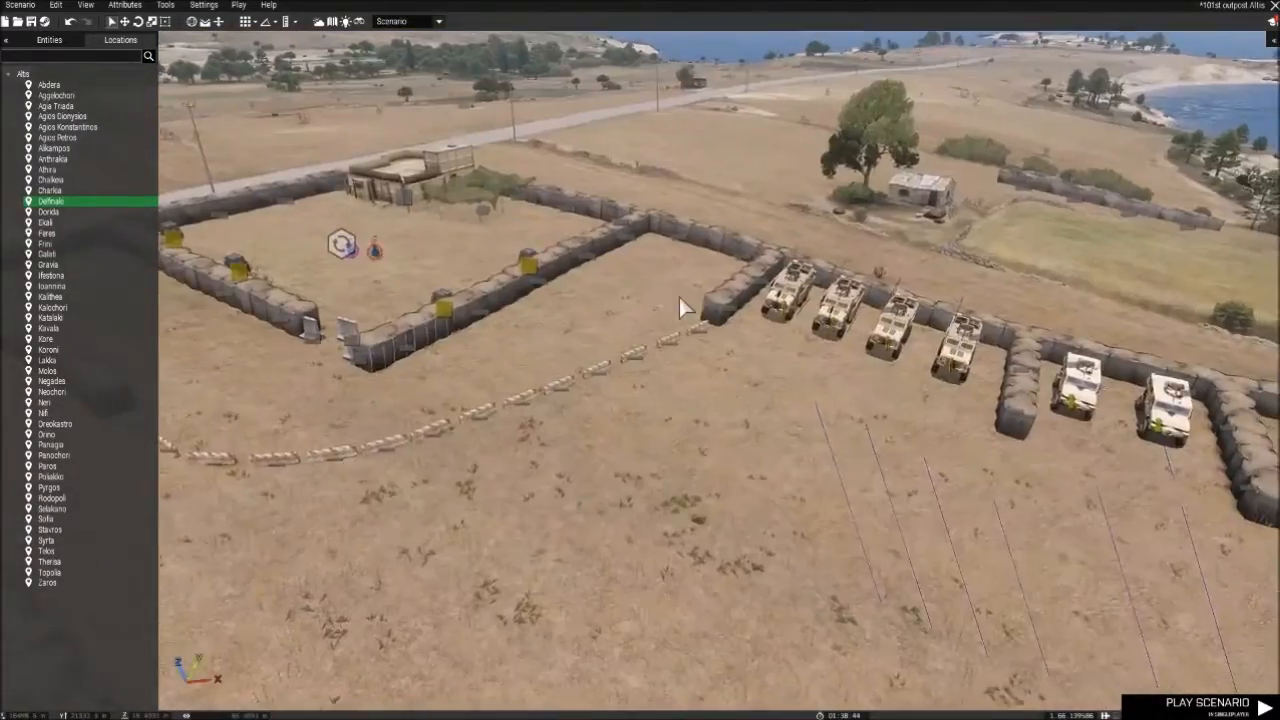
right_click_drag(679, 297, 655, 268)
- Restore the entity and asset lists and review the scenario's edit history, ending on the asset categories
left_click(48, 40)
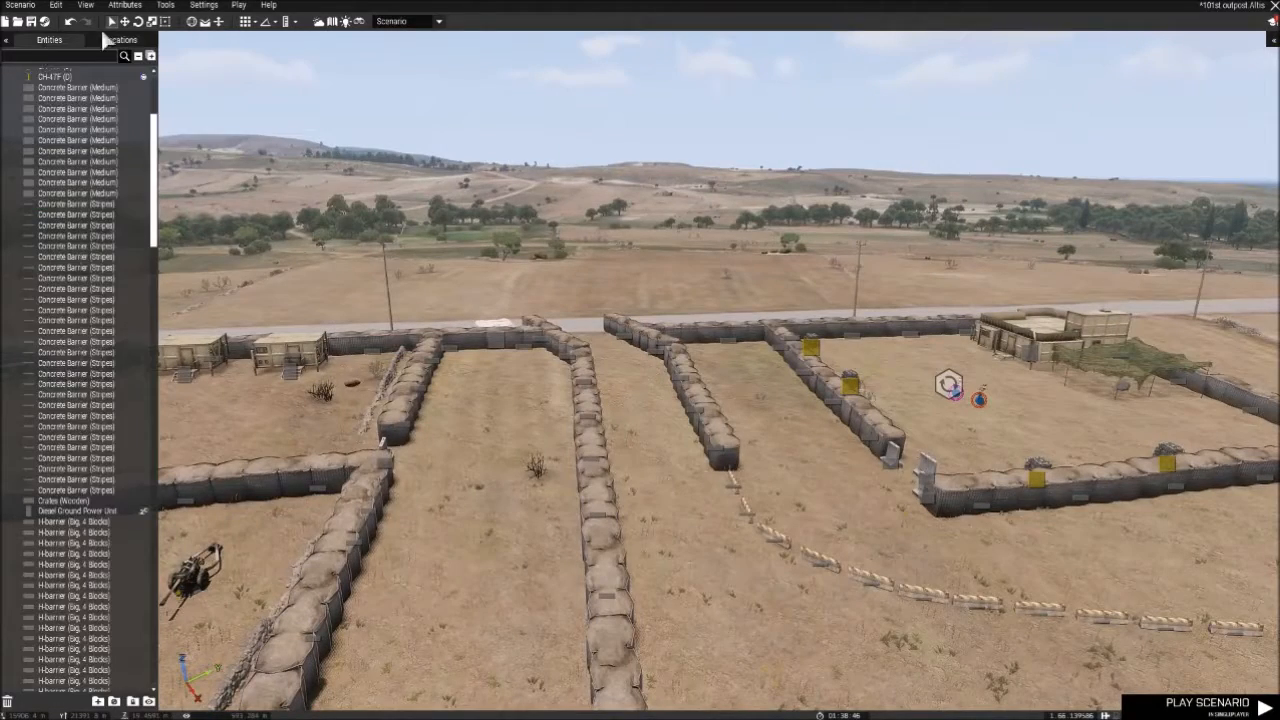
left_click(1273, 40)
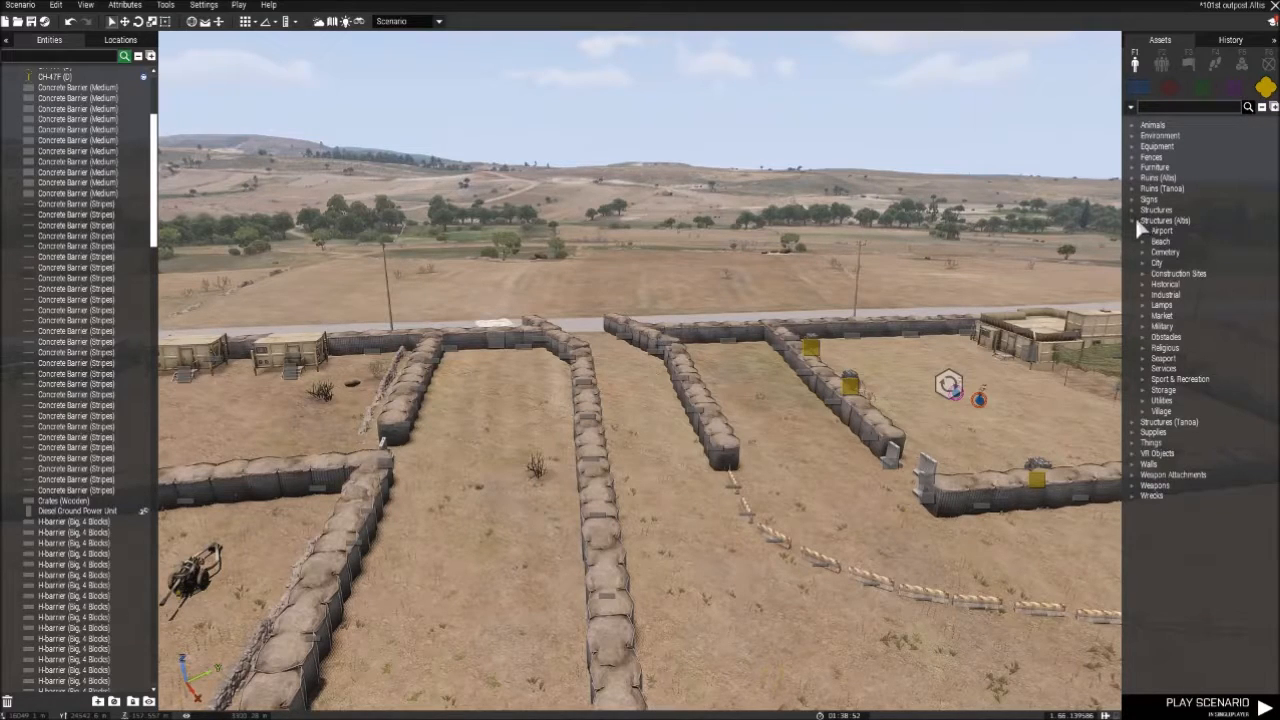
left_click(1238, 42)
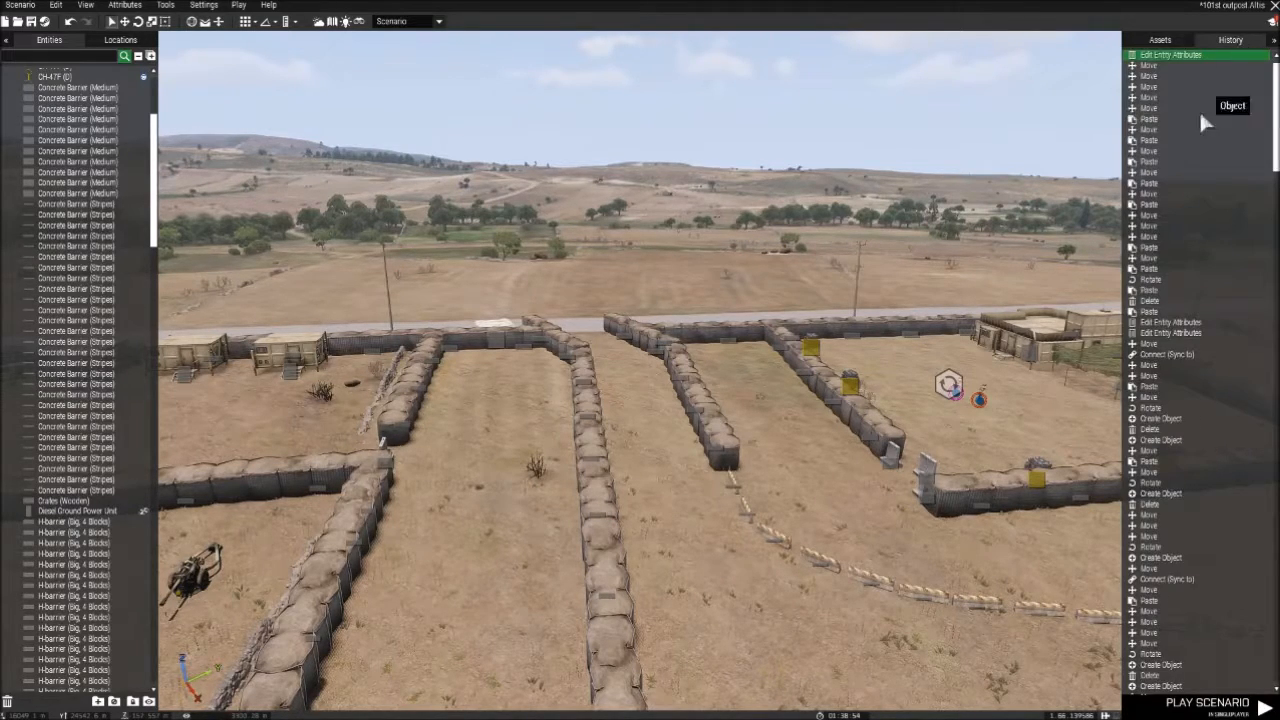
scroll(1193, 200, "down", 10)
scroll(1193, 224, "down", 4)
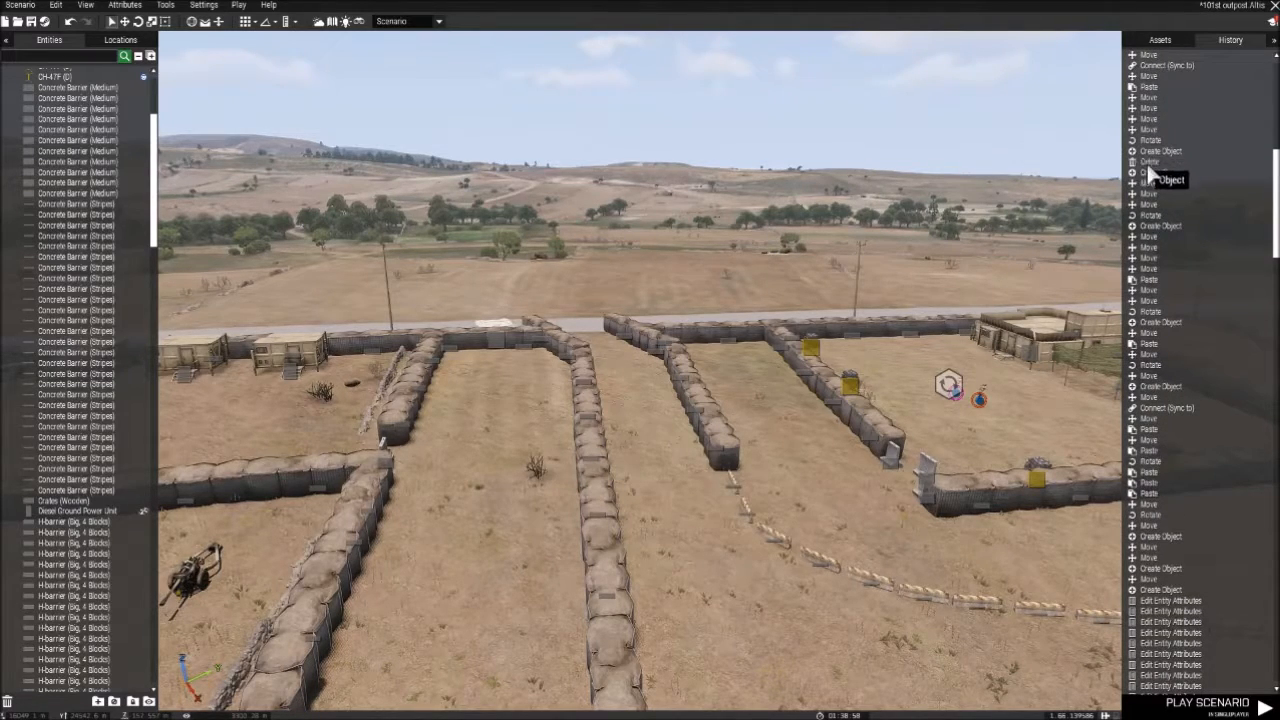
scroll(1175, 180, "up", 7)
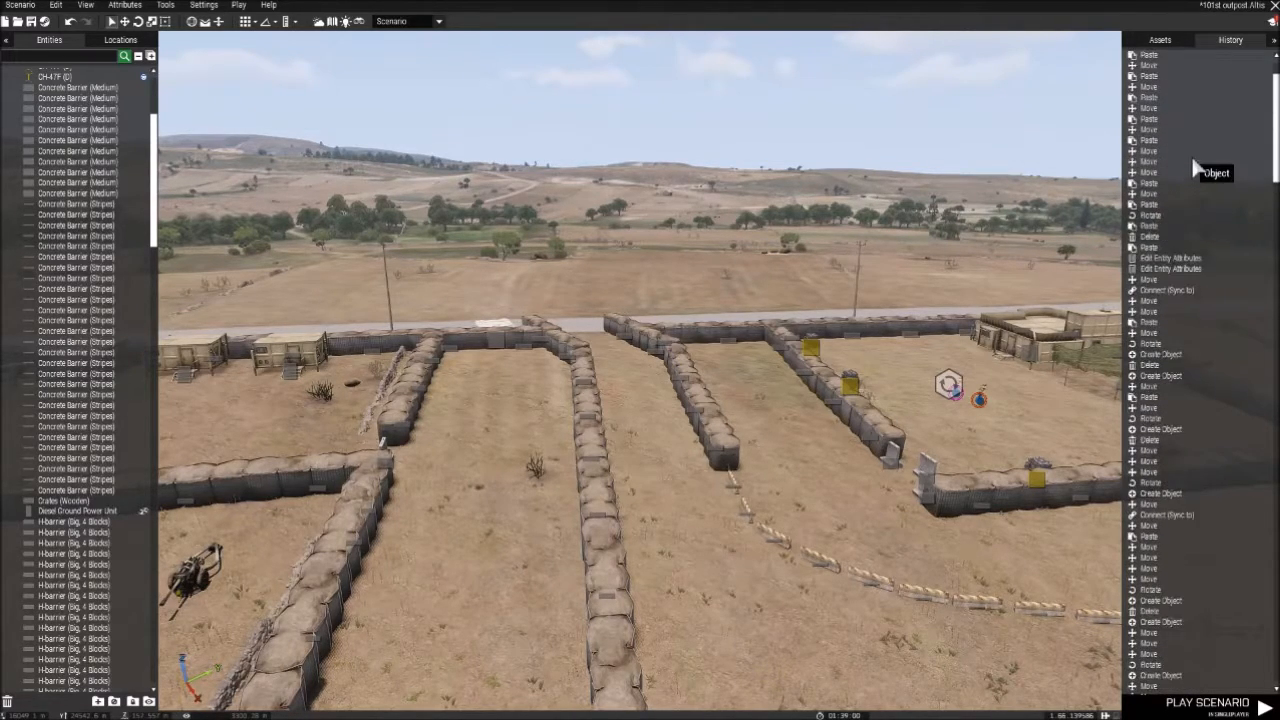
scroll(1195, 170, "up", 2)
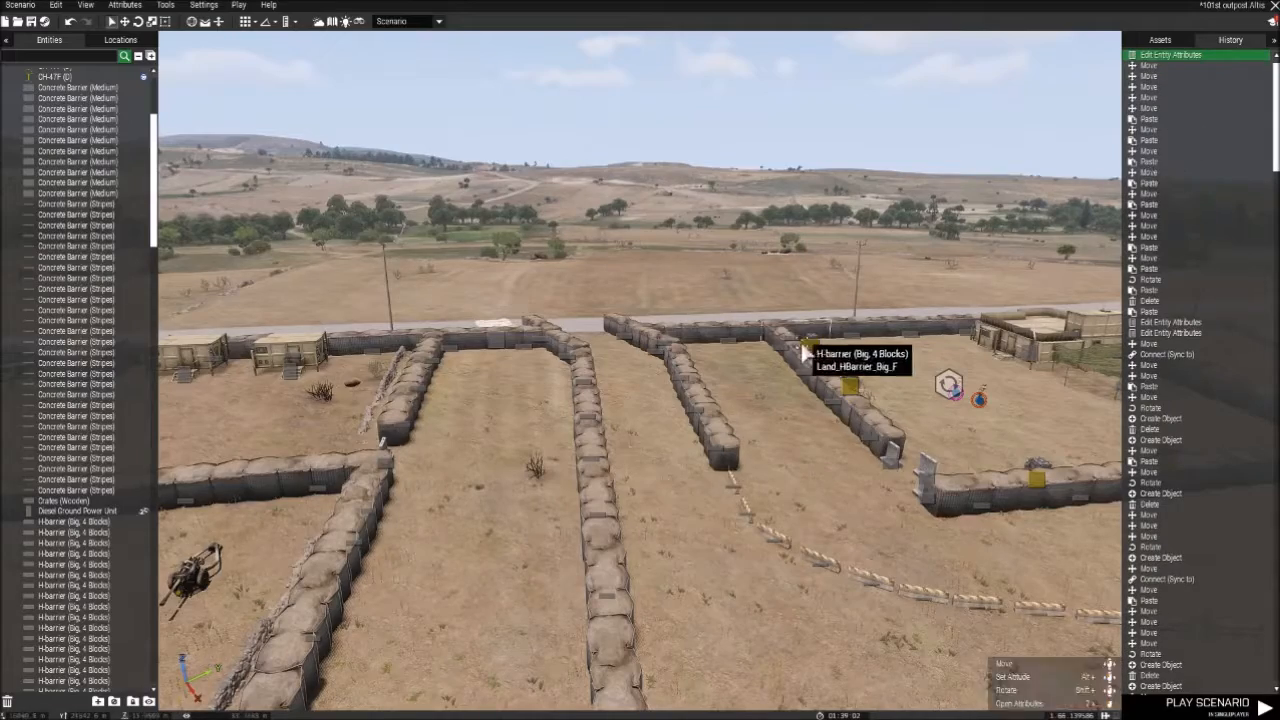
right_click_drag(815, 343, 912, 328)
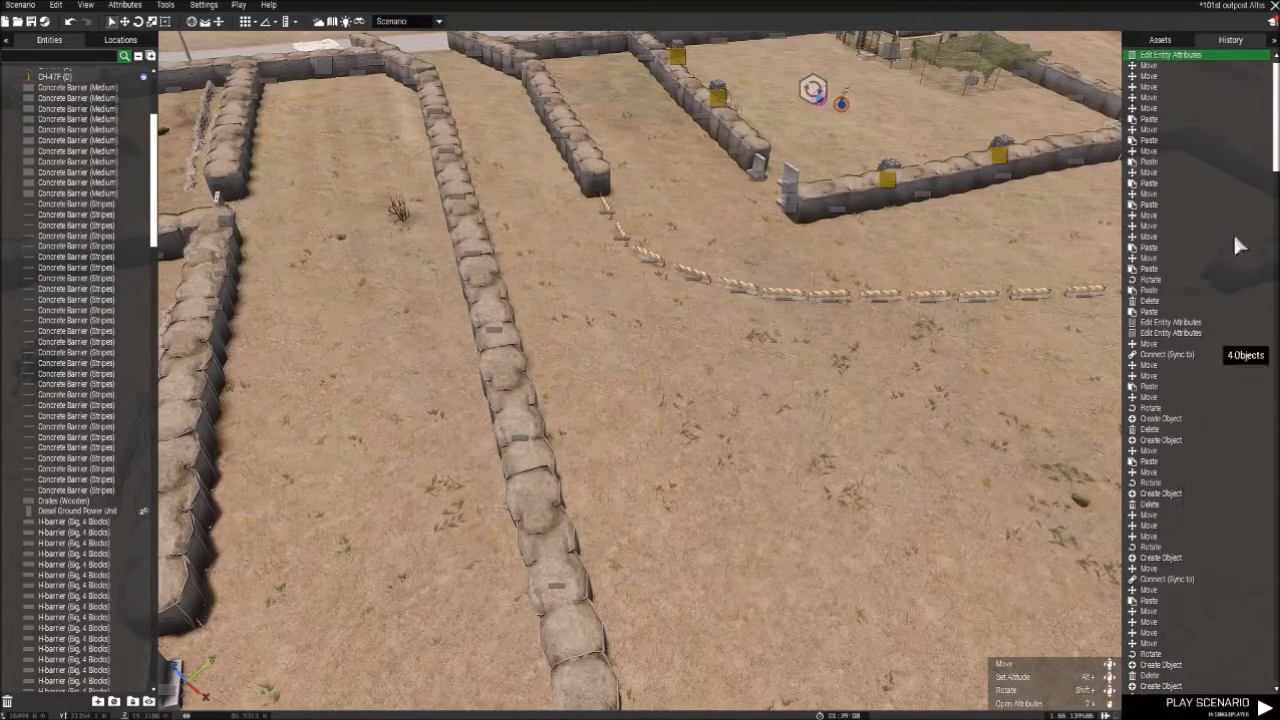
left_click(1159, 40)
- Save the scenario as "101st outpost" in the Missions folder, reusing the existing file name
right_click_drag(629, 152, 535, 205)
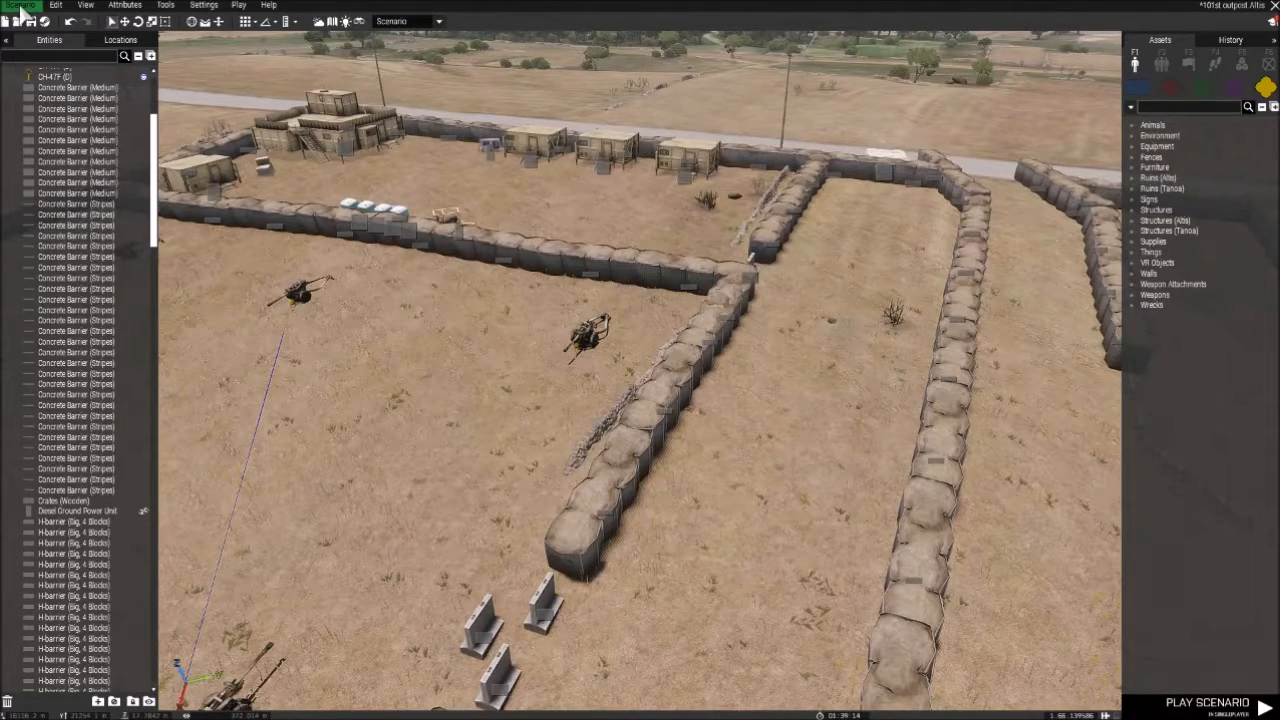
left_click(20, 6)
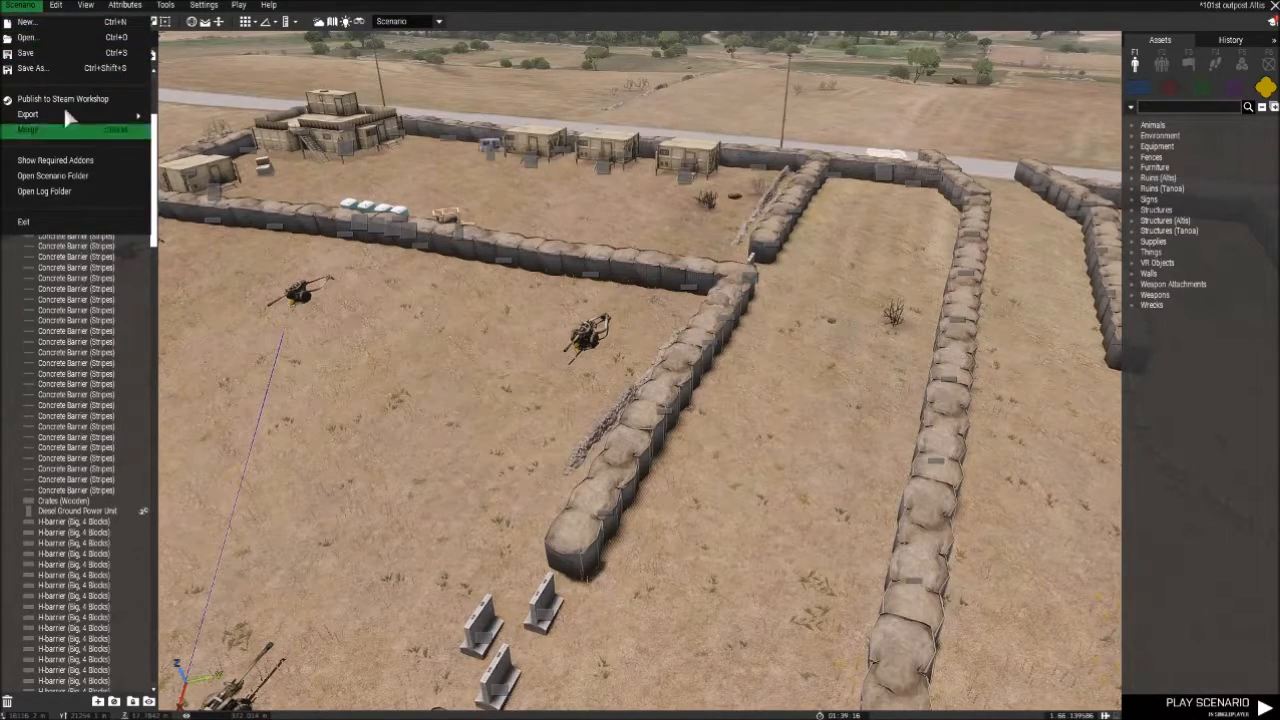
right_click_drag(350, 290, 780, 331)
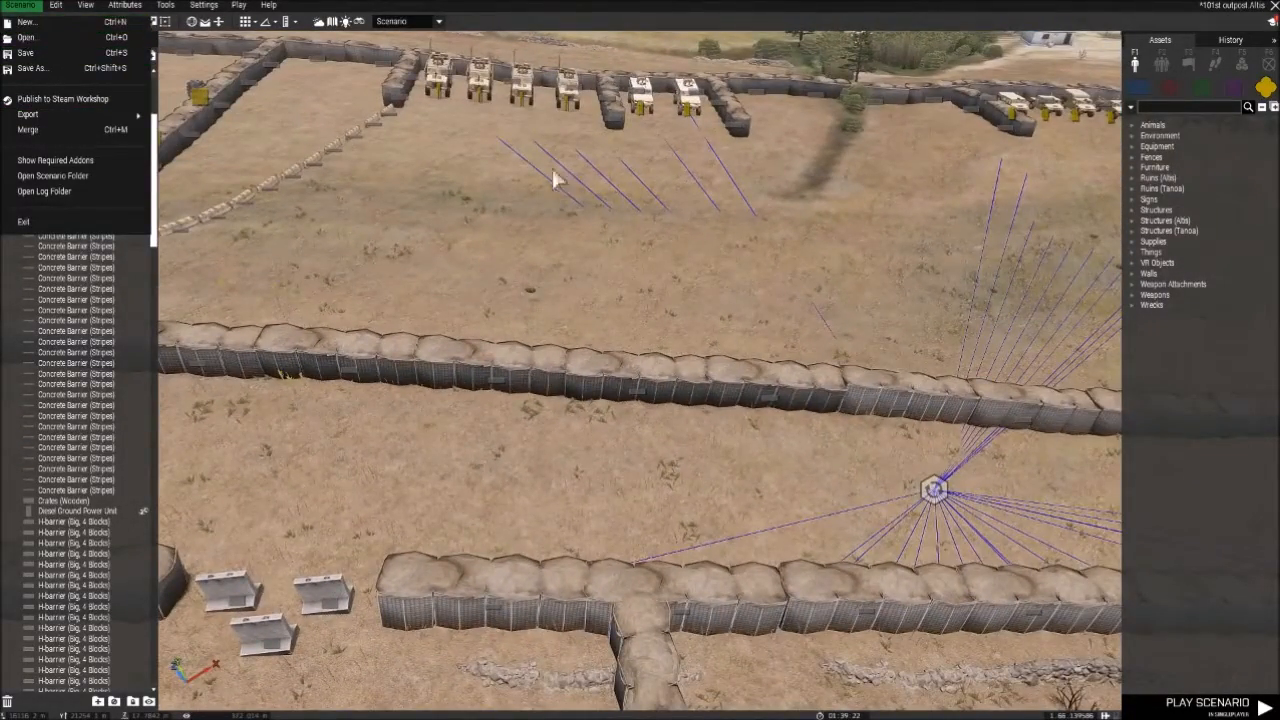
right_click_drag(553, 172, 706, 237)
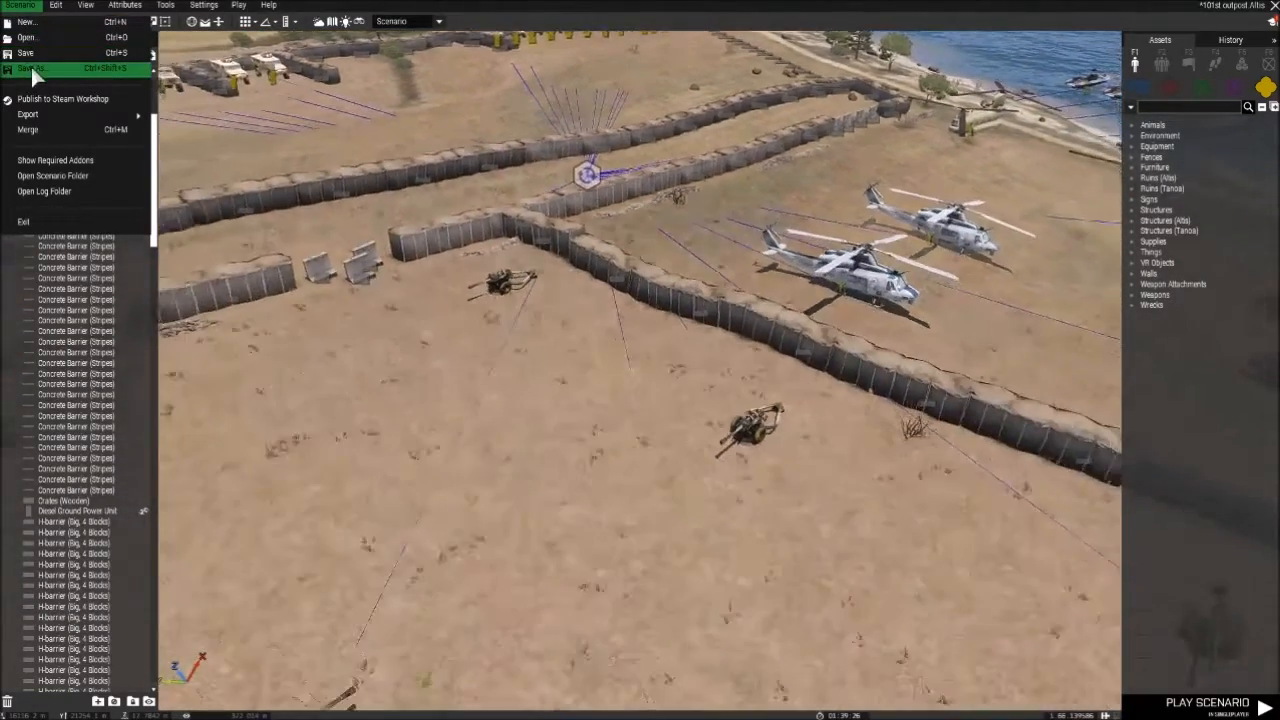
left_click(30, 68)
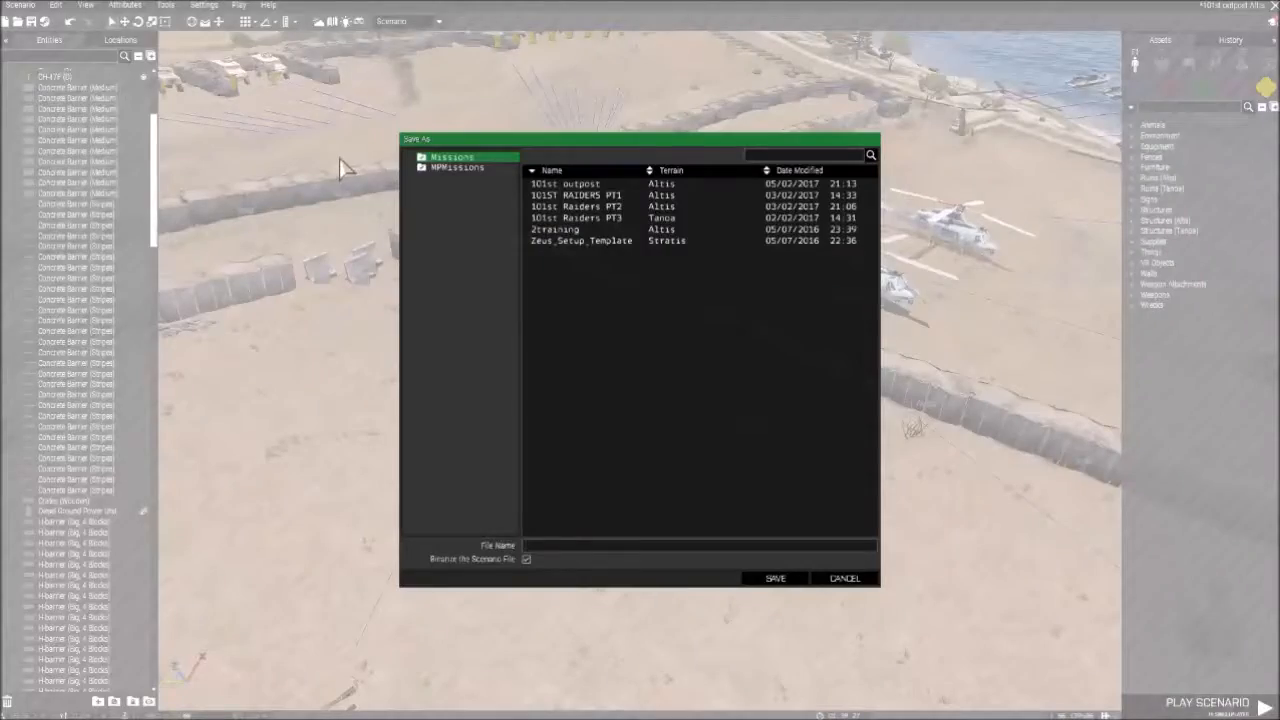
left_click(587, 186)
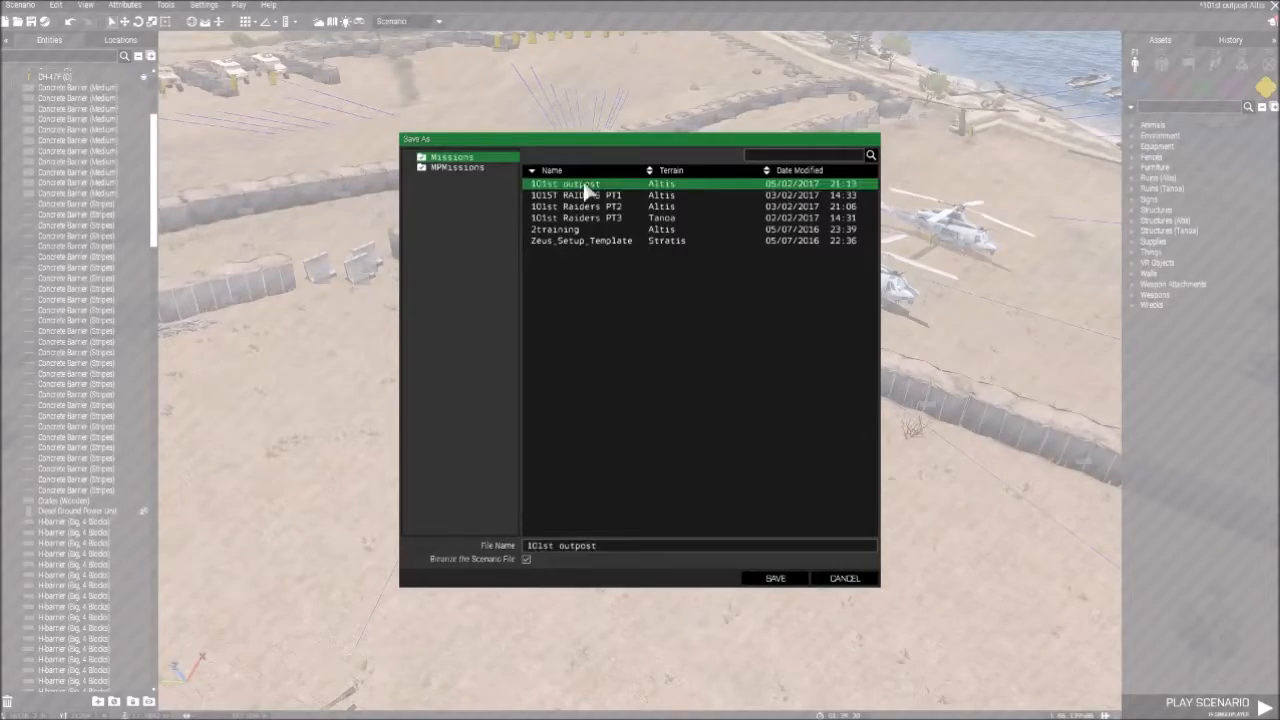
left_click(790, 579)
- Survey the outpost's entrance from across the road, including the H-barrier lanes and the roadside bunker
scroll(810, 525, "up", 3)
right_click_drag(807, 513, 930, 535)
right_click_drag(713, 441, 602, 370)
right_click_drag(526, 458, 850, 428)
key("s")
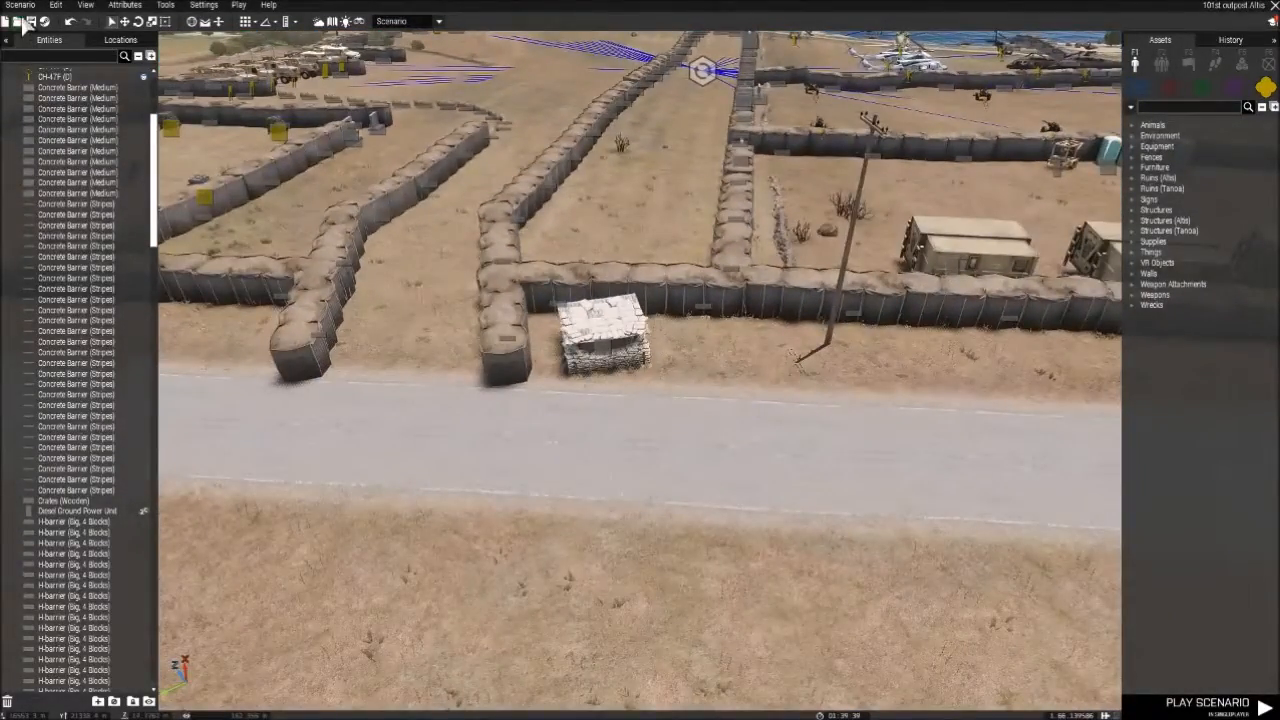
- Look through the MPMissions folder as an alternative save location for the scenario, without saving there
left_click(20, 6)
left_click(56, 71)
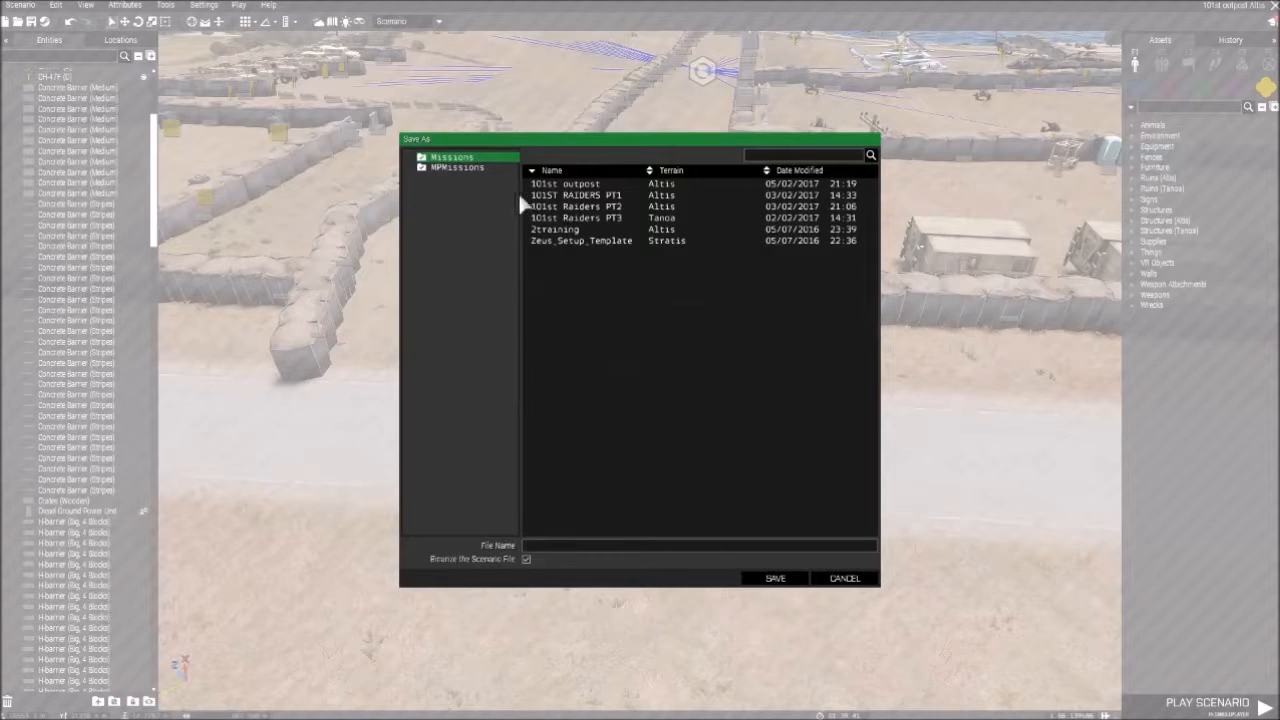
left_click(462, 167)
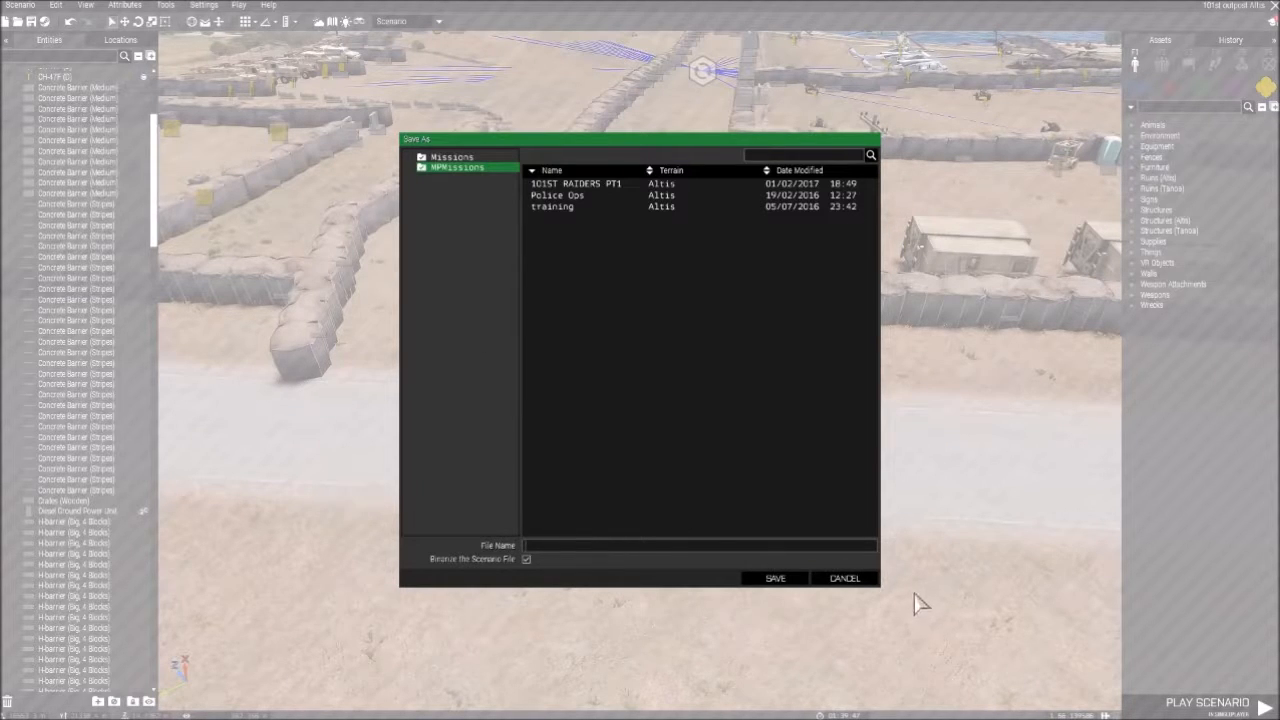
left_click(848, 580)
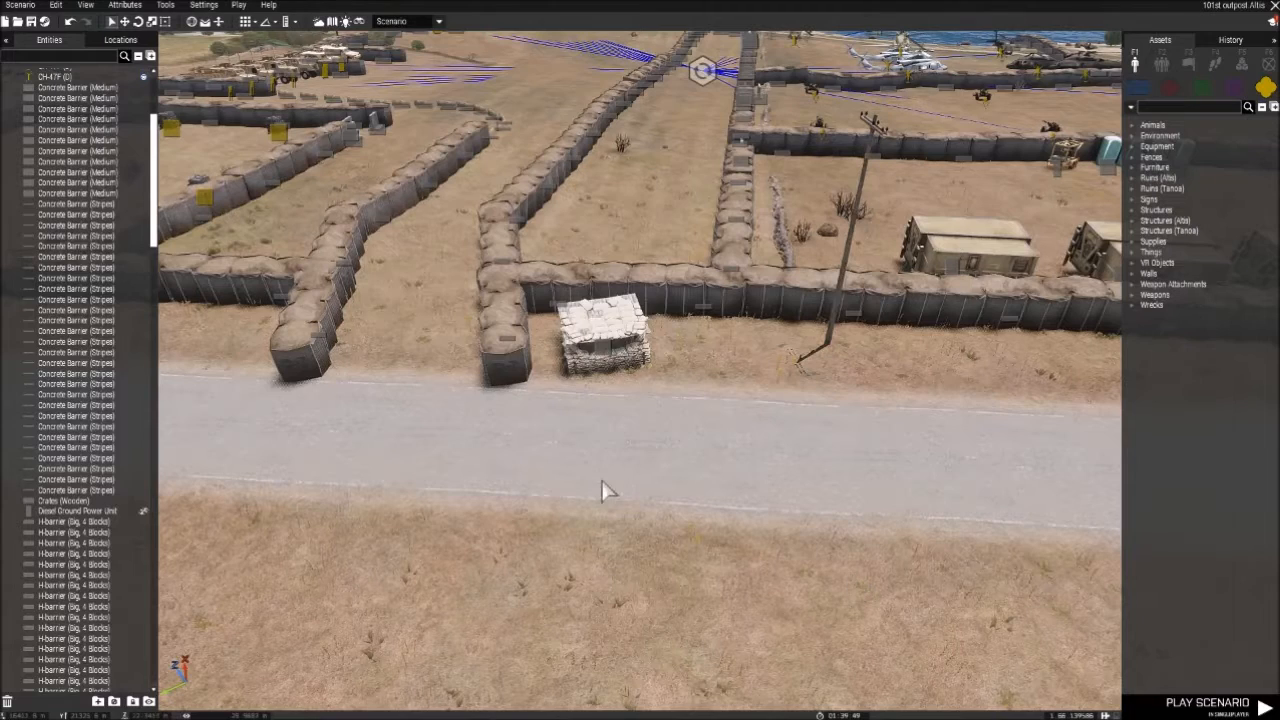
- Review the scenario's file and export options, including export to singleplayer, multiplayer and Terrain Builder, without exporting
left_click(7, 6)
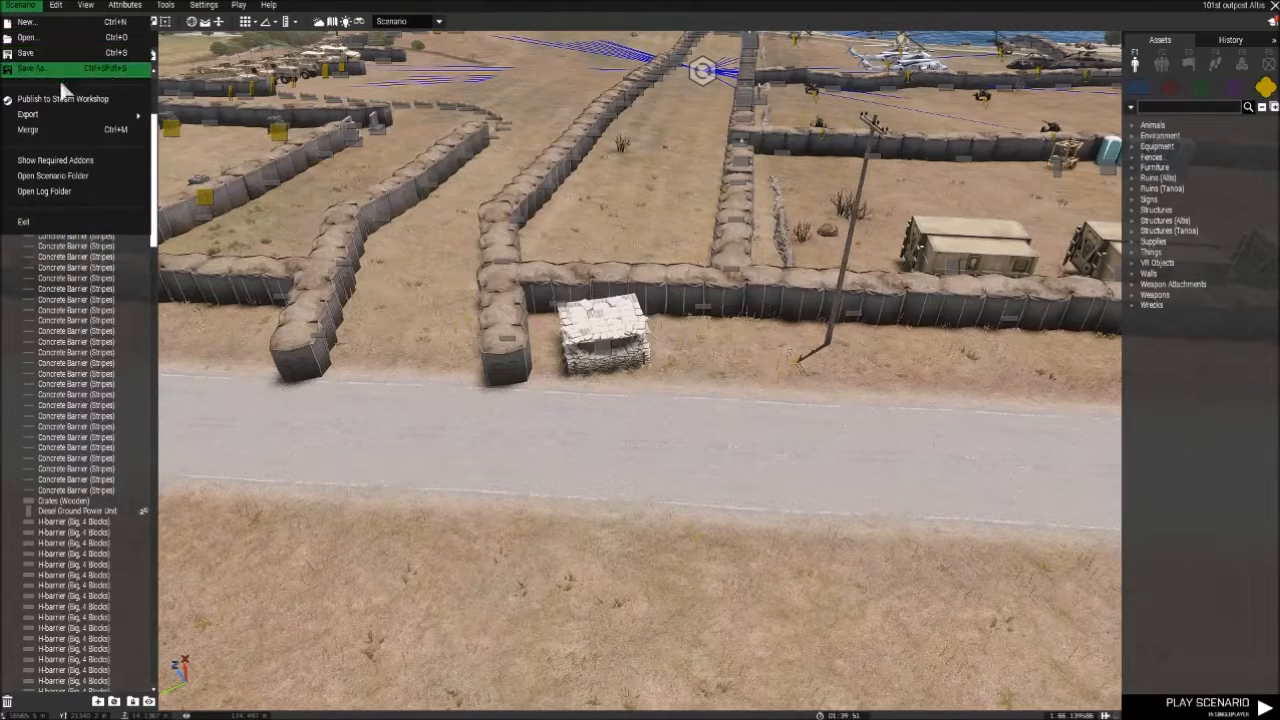
mouse_move(110, 115)
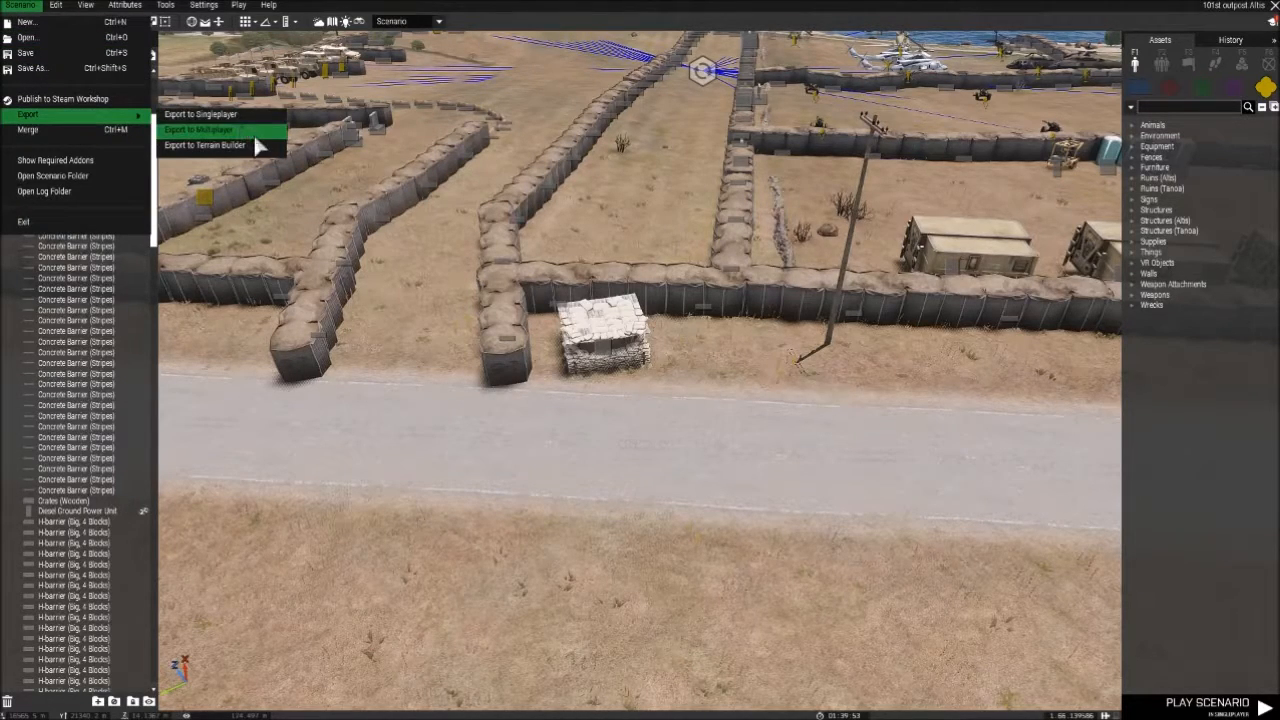
left_click(439, 452)
left_click(20, 5)
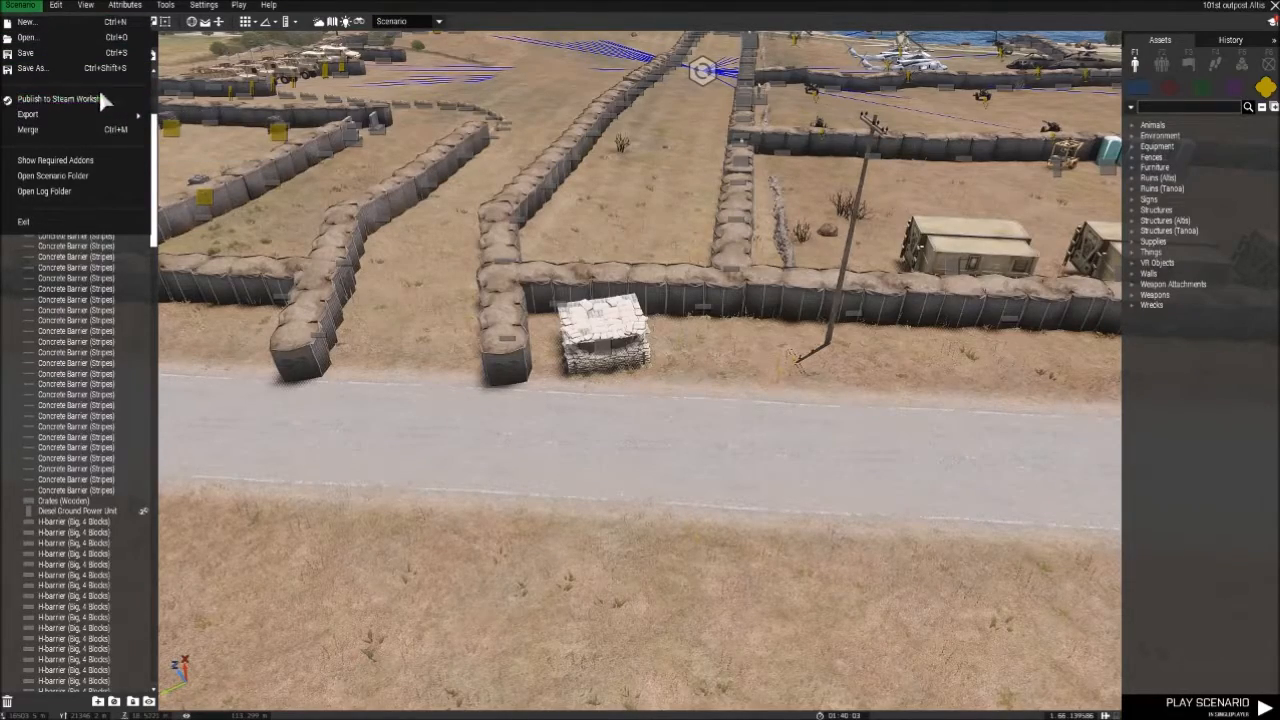
left_click(612, 478)
right_click_drag(612, 478, 527, 425)
right_click_drag(626, 480, 663, 583)
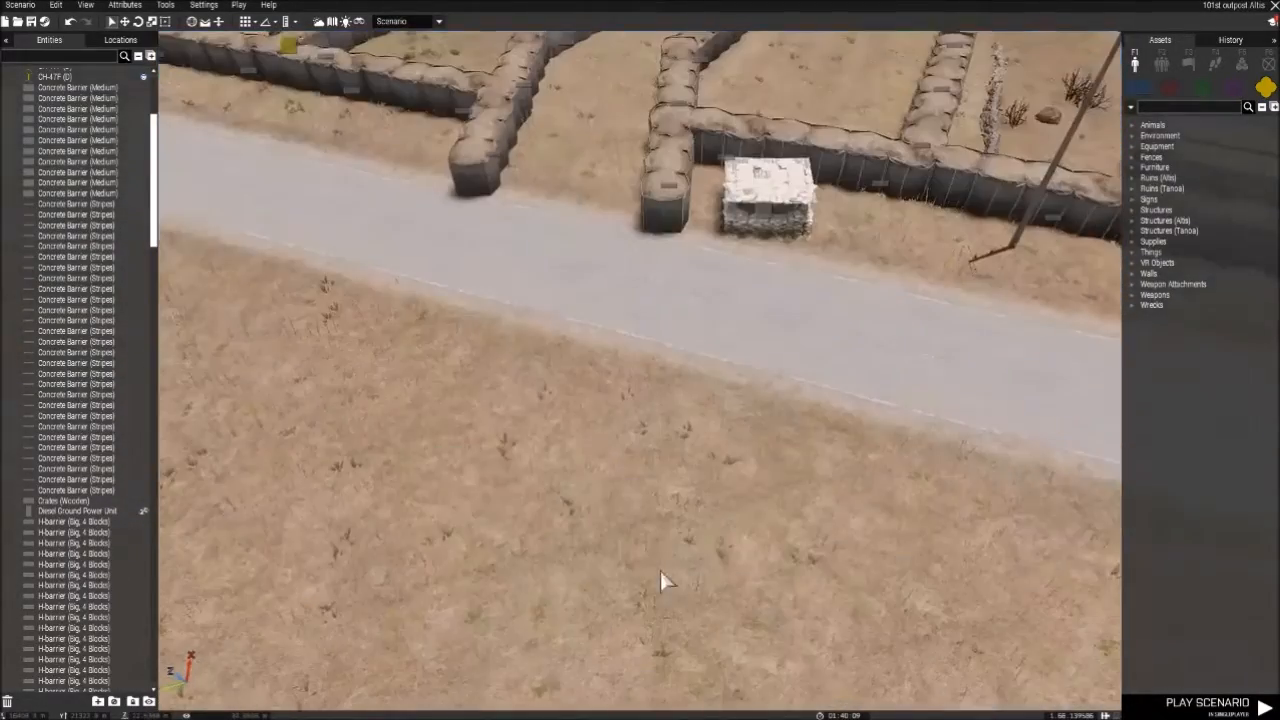
right_click_drag(592, 414, 647, 340)
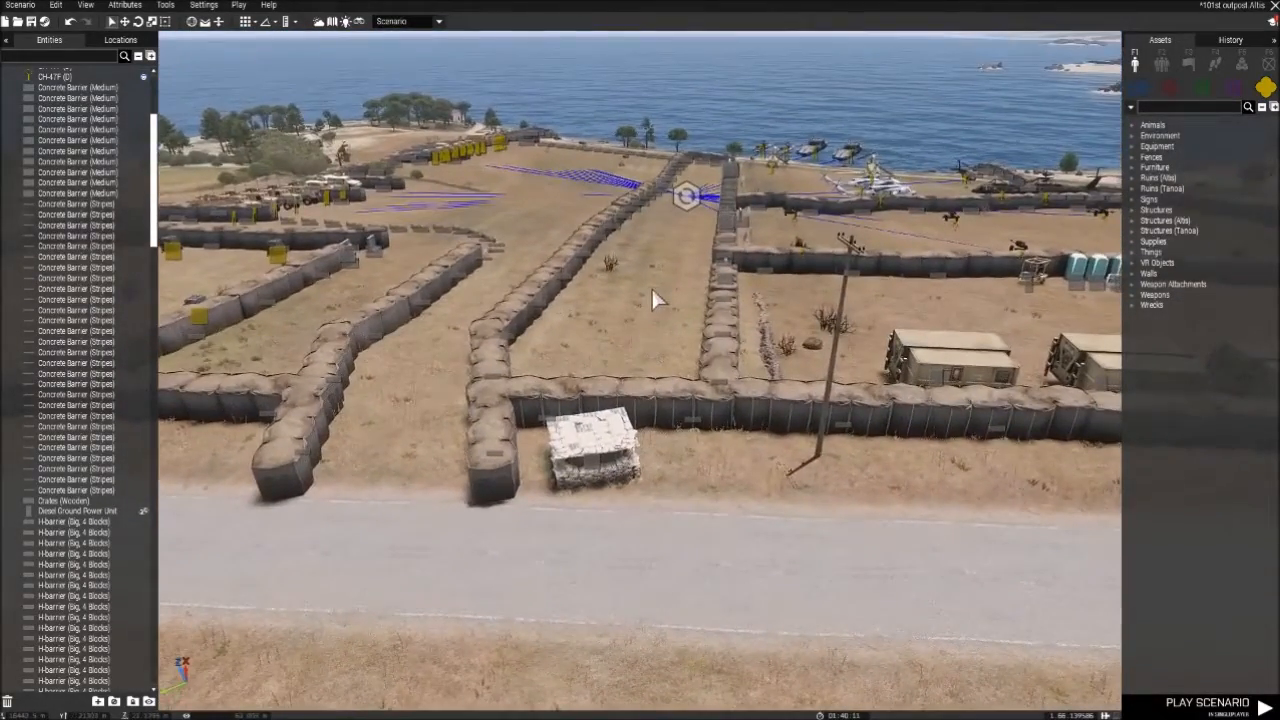
left_click(19, 6)
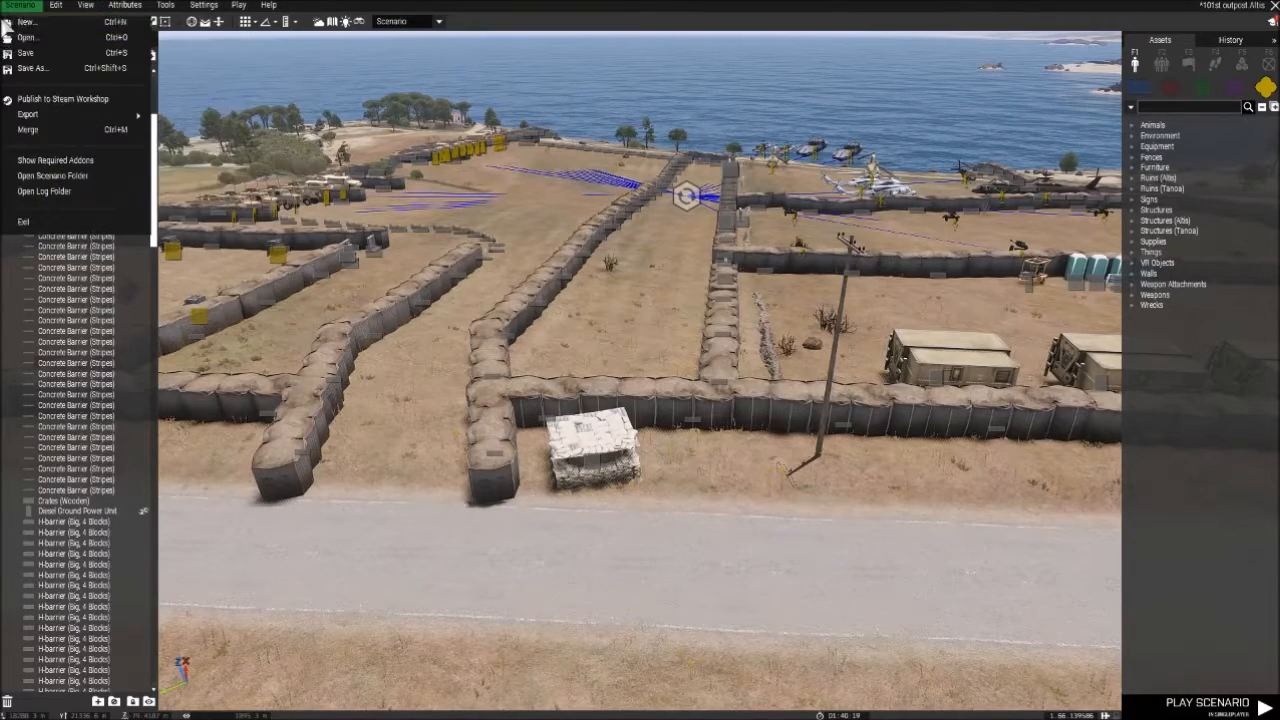
right_click_drag(451, 352, 593, 336)
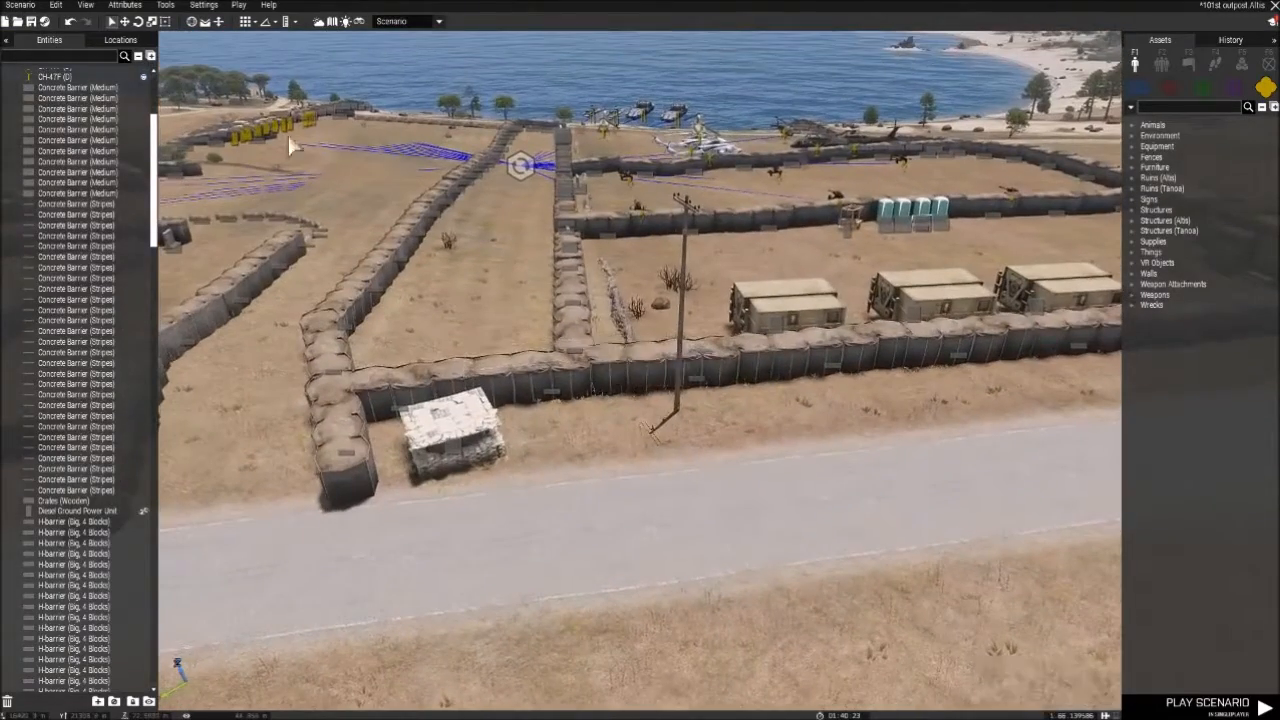
- Review the available scenario phases, including Intro, Outro - Win and Outro - Lose, and keep Scenario as the active phase
left_click(56, 5)
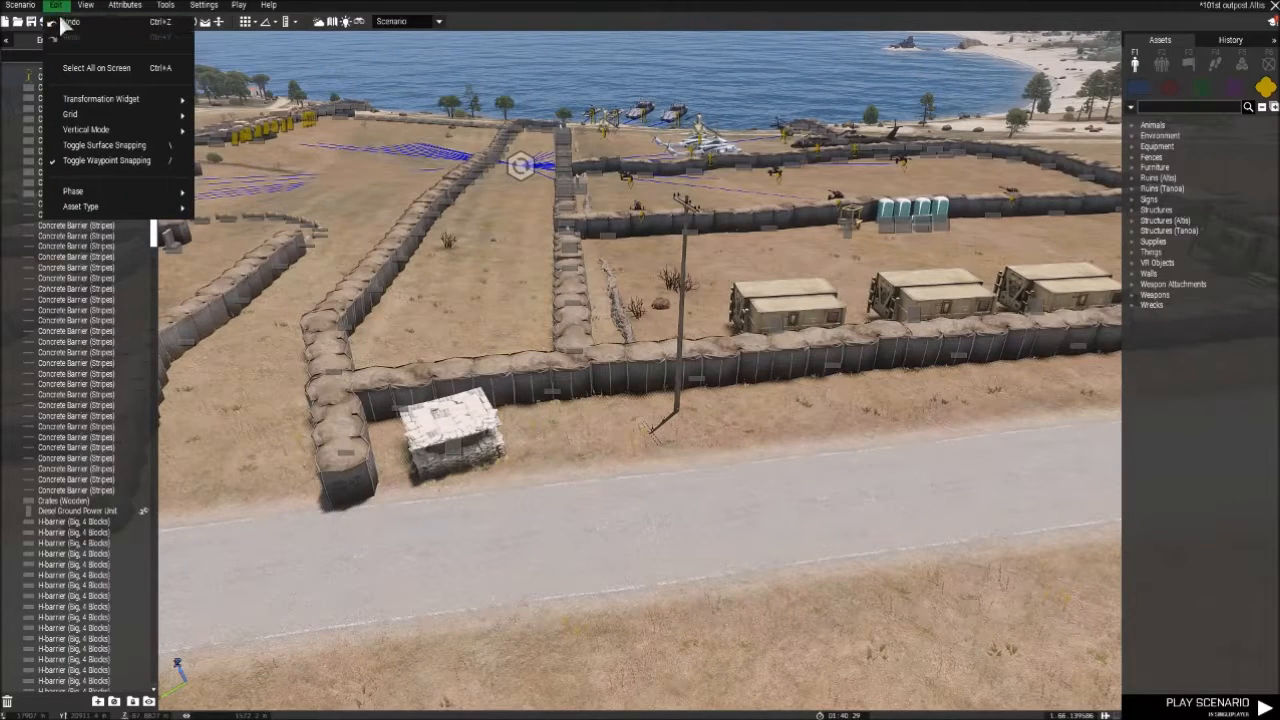
mouse_move(152, 198)
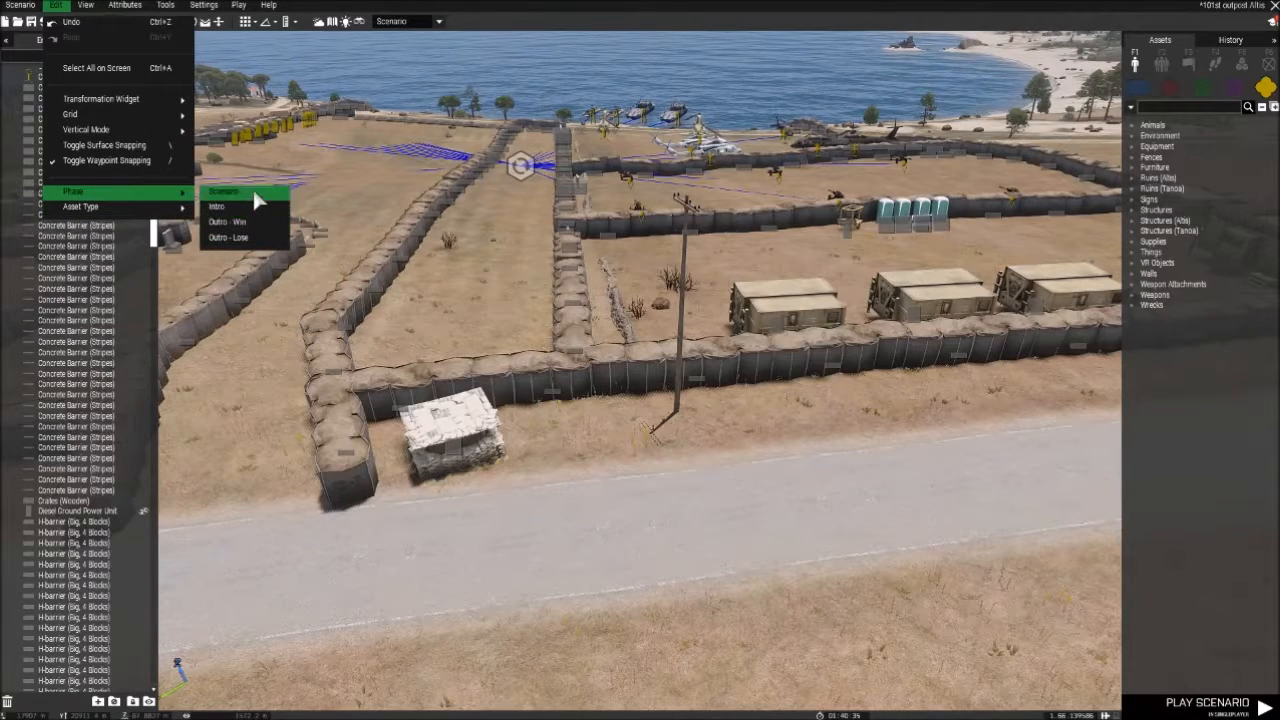
left_click(269, 5)
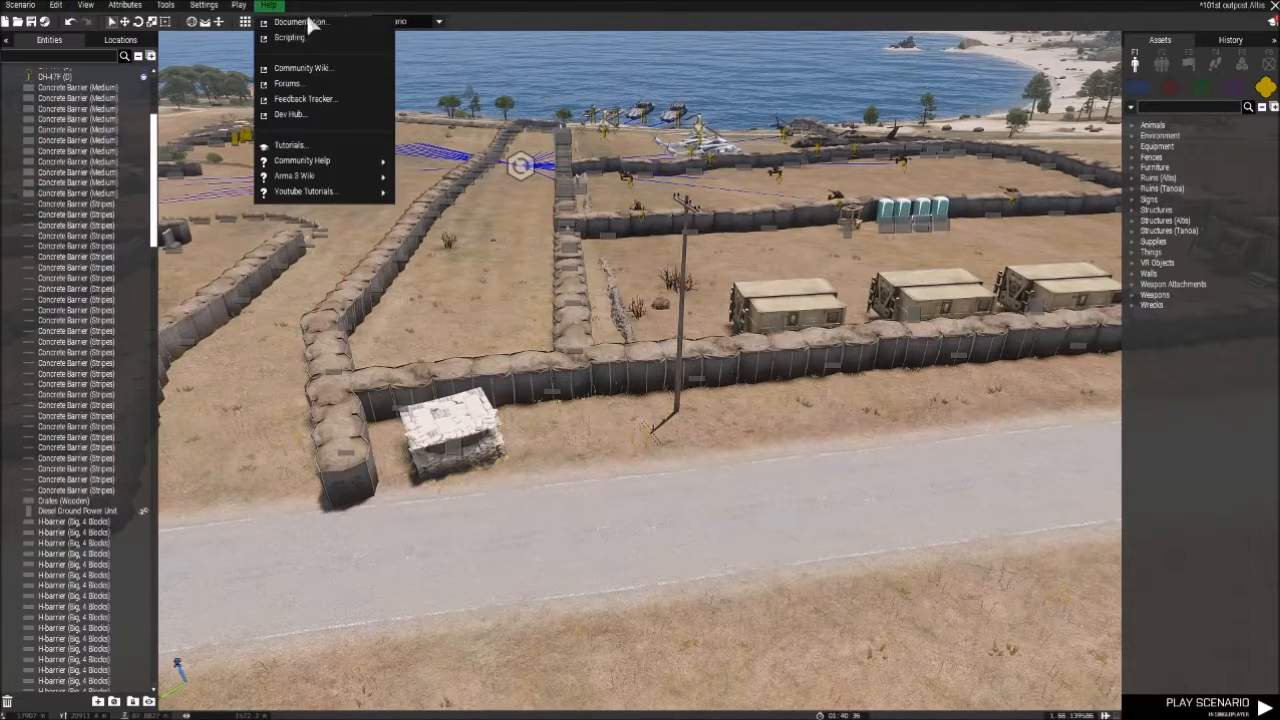
left_click(438, 21)
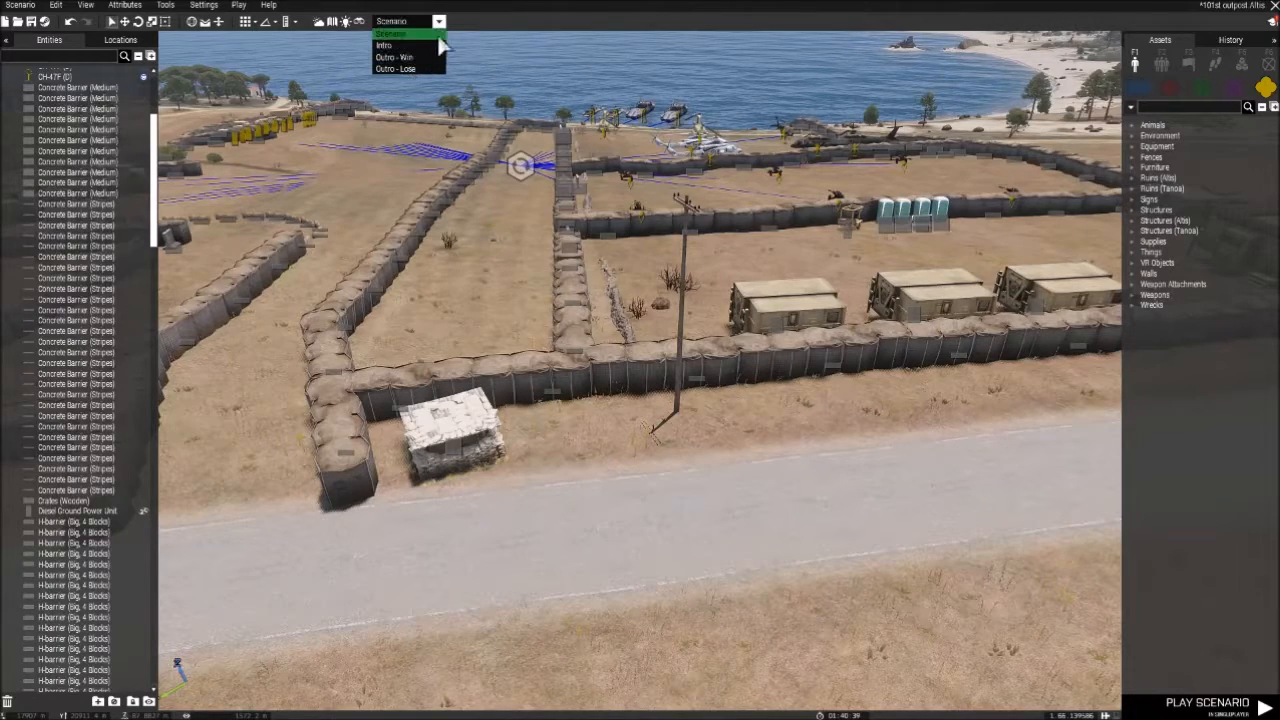
left_click(440, 34)
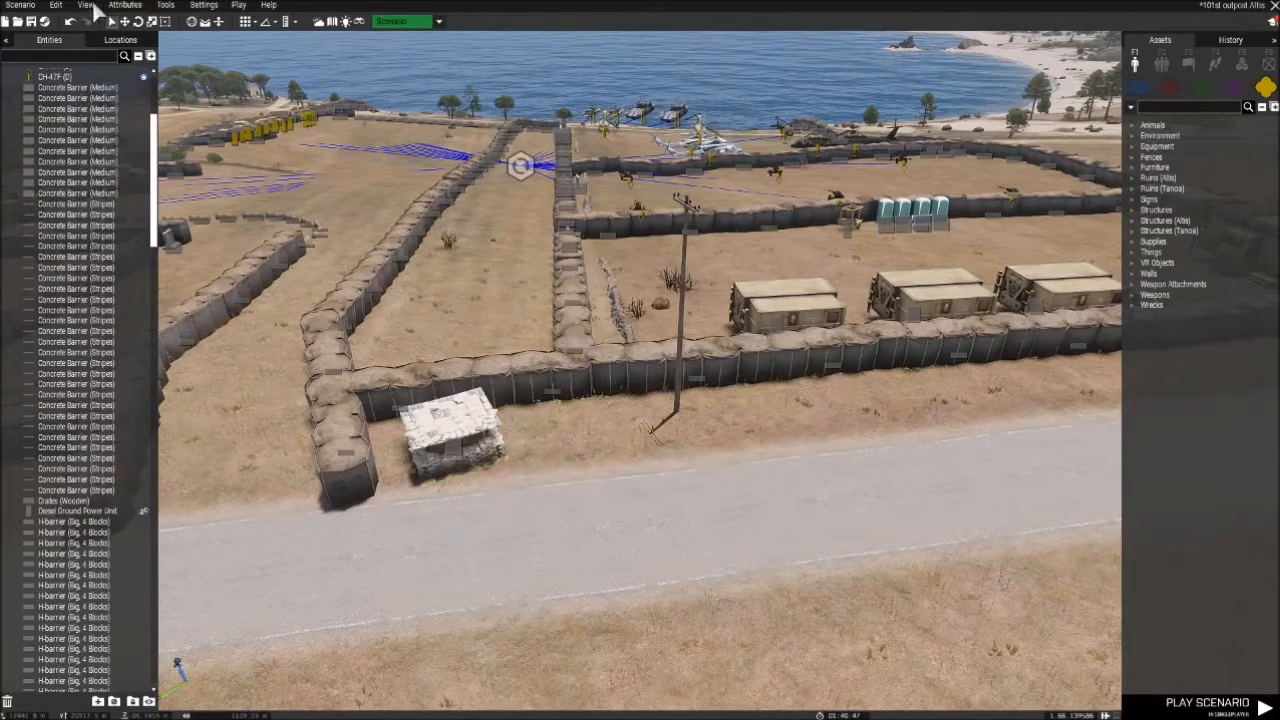
- Look over the transformation widget, grid and vertical mode editing options and their quick-access equivalents
left_click(56, 5)
mouse_move(117, 106)
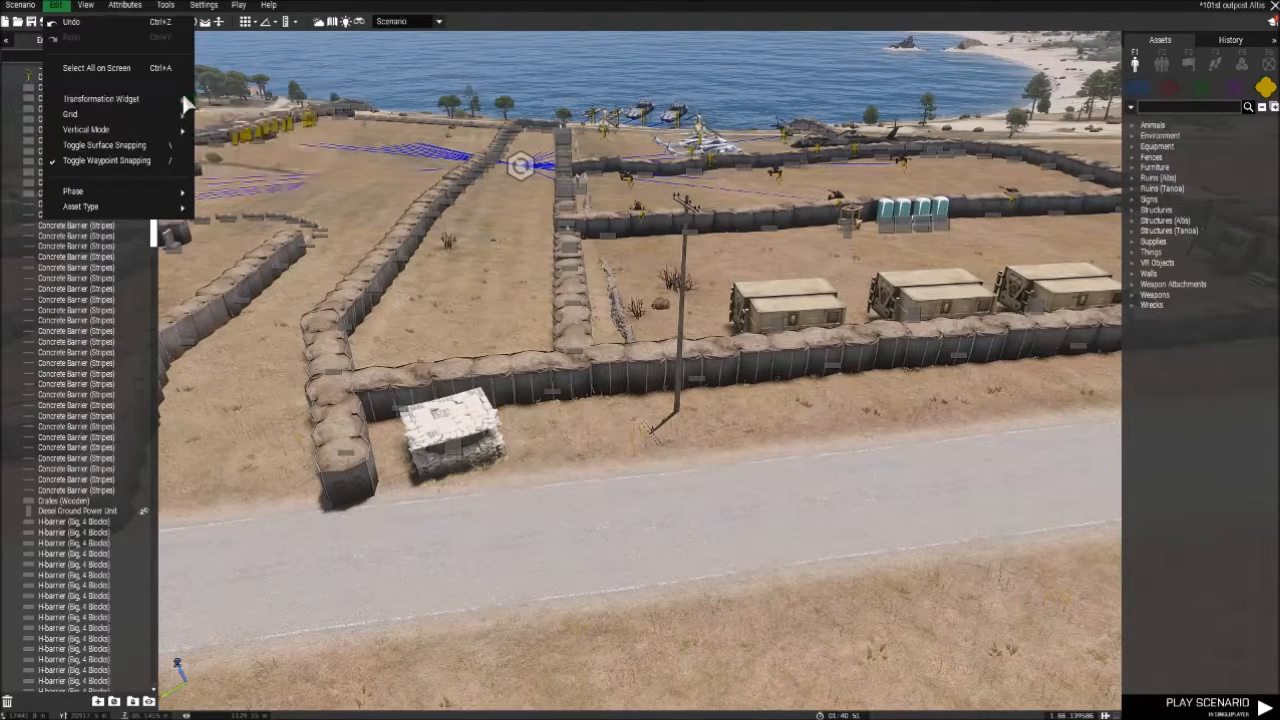
left_click(268, 5)
left_click(165, 21)
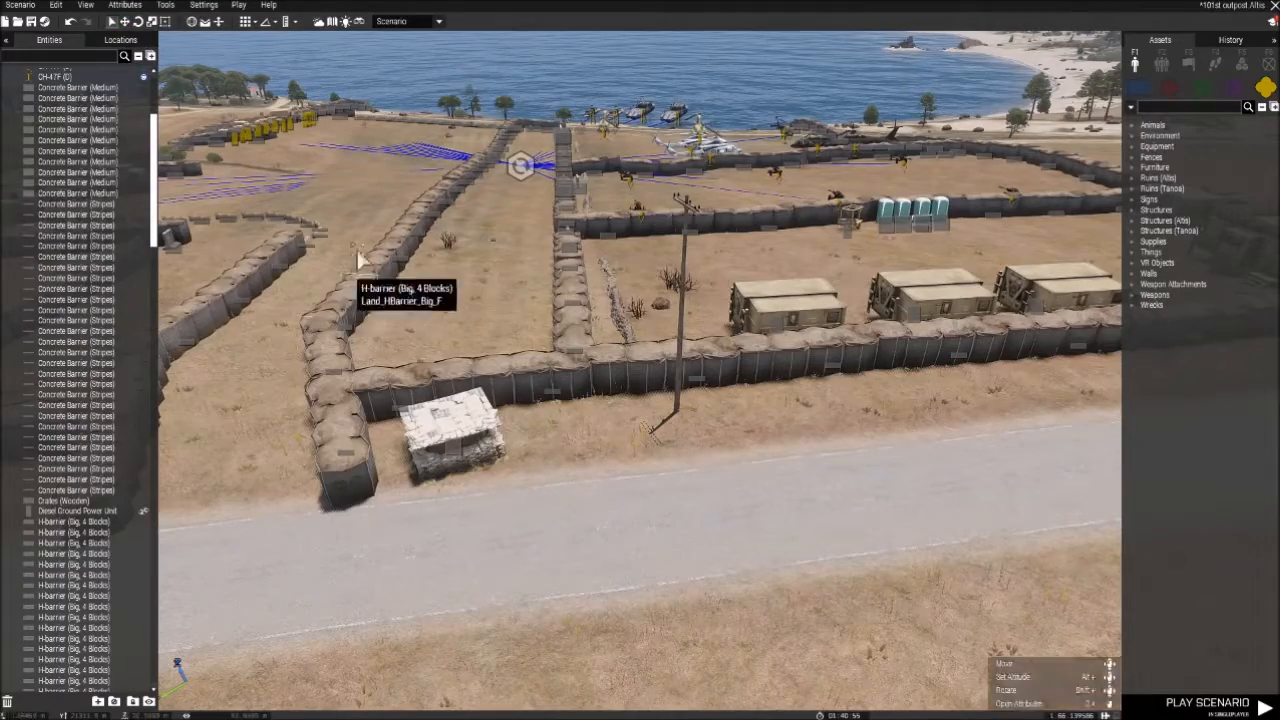
right_click_drag(405, 255, 398, 227)
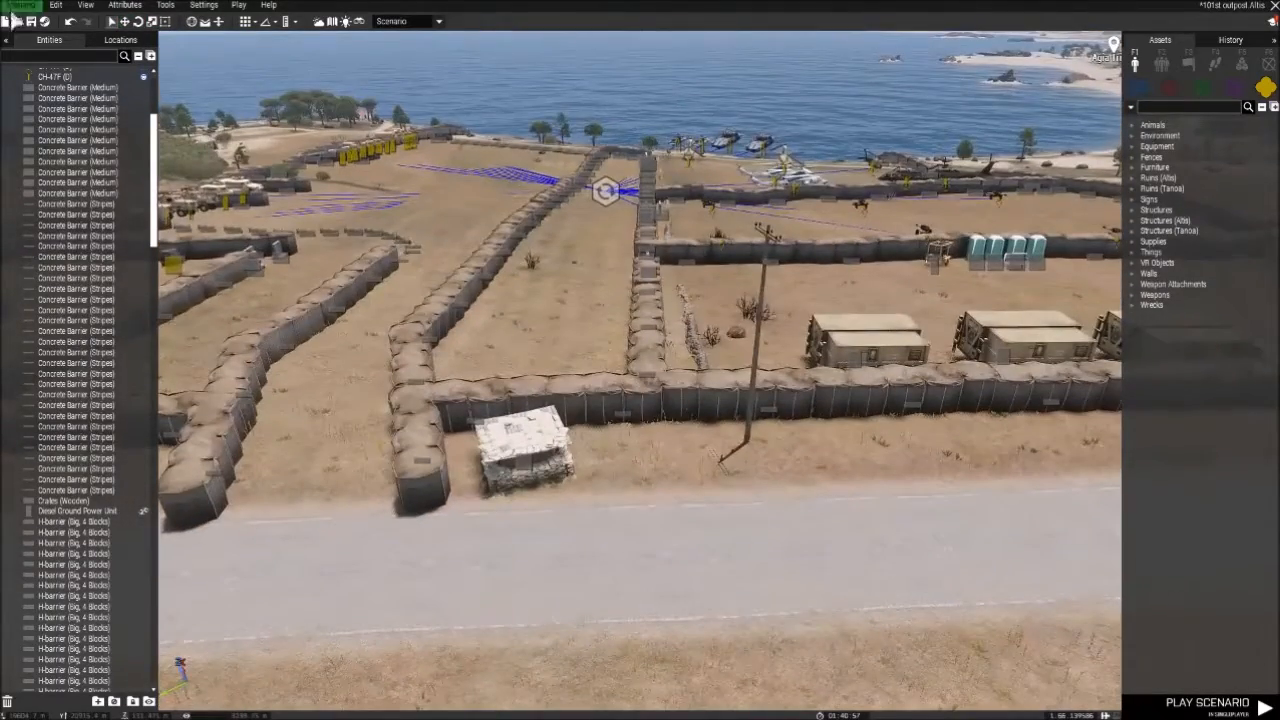
- Look up the vision mode options and cycle the scene through night and thermal vision back to normal
left_click(87, 5)
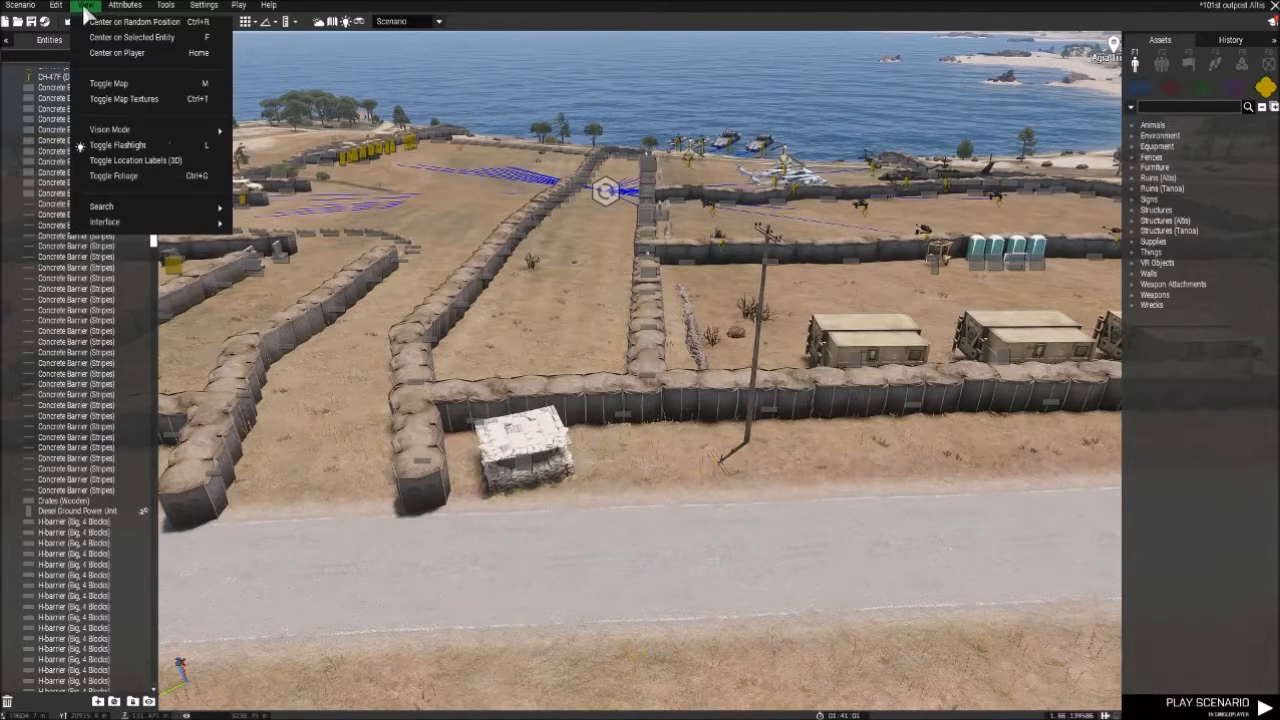
mouse_move(117, 8)
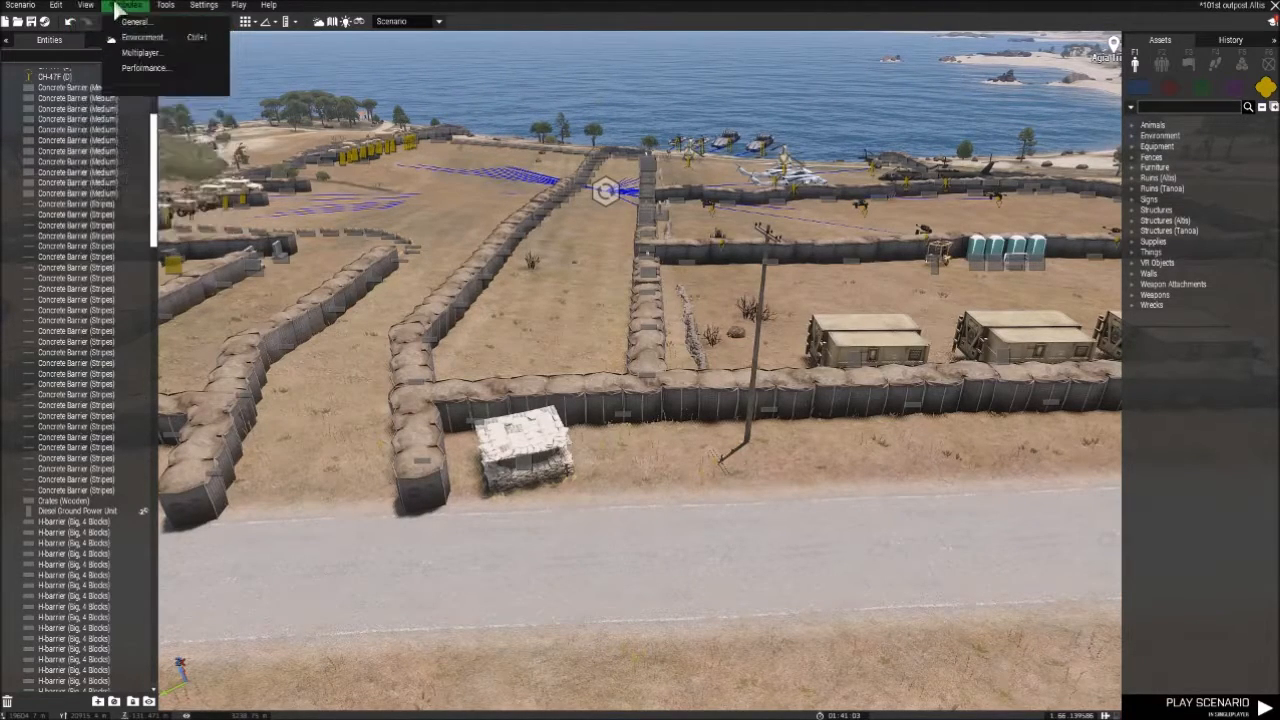
mouse_move(160, 131)
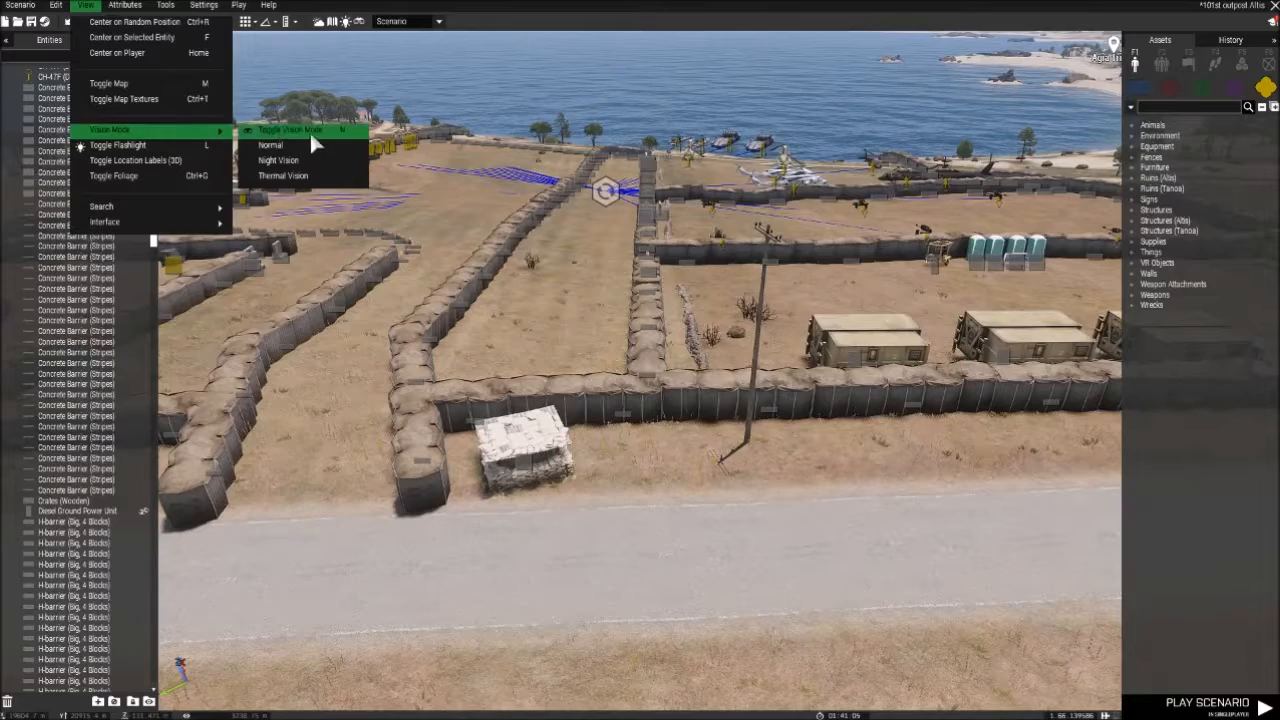
left_click(358, 24)
left_click(358, 24)
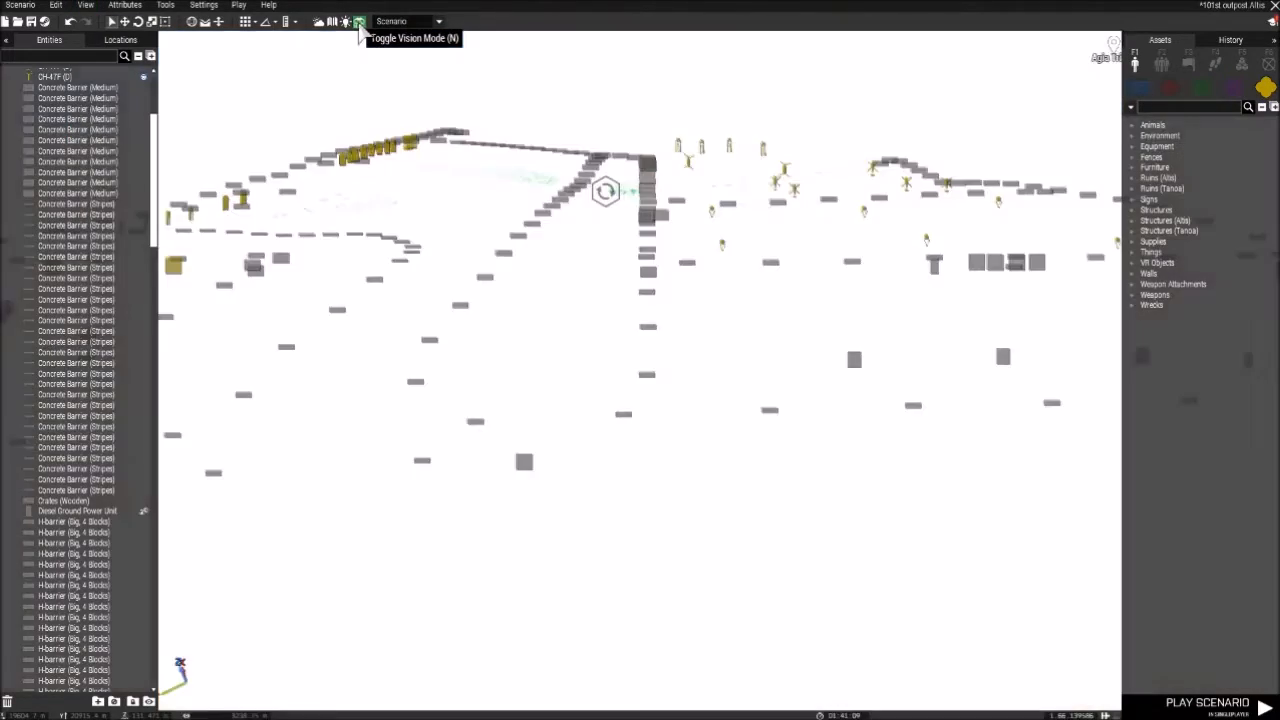
left_click(358, 24)
left_click(358, 24)
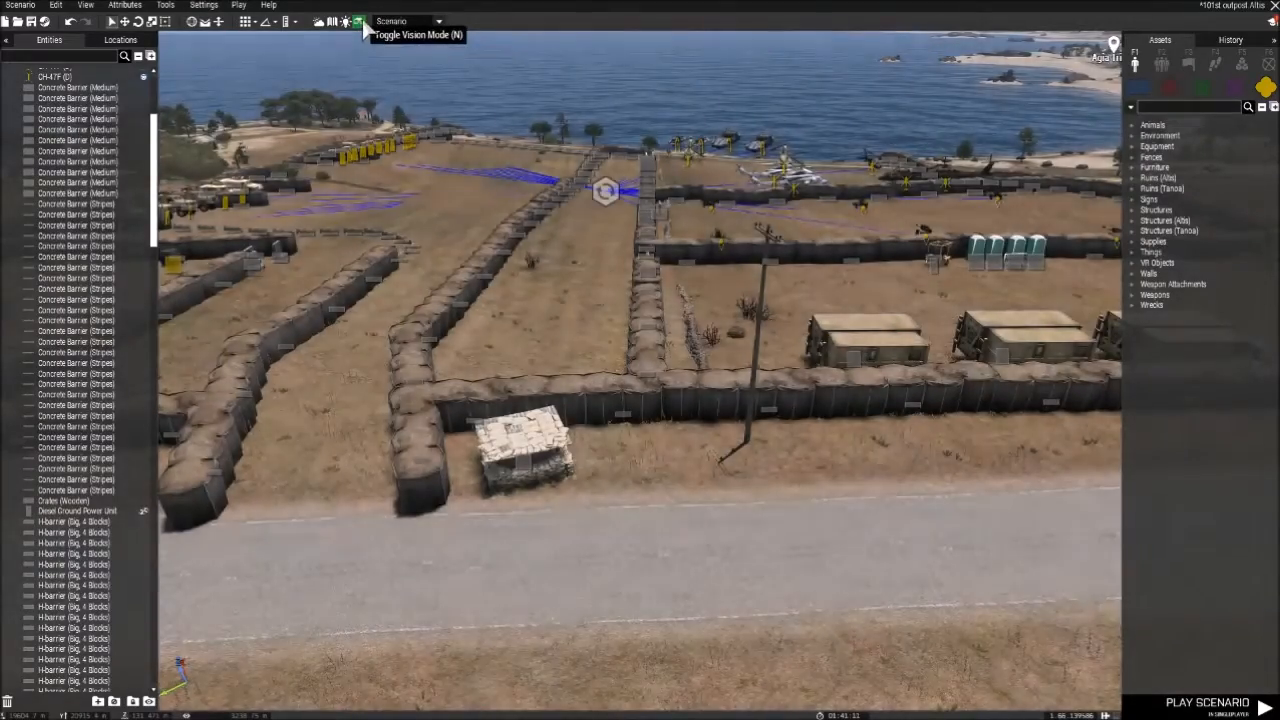
left_click(360, 24)
left_click(360, 24)
left_click(360, 24)
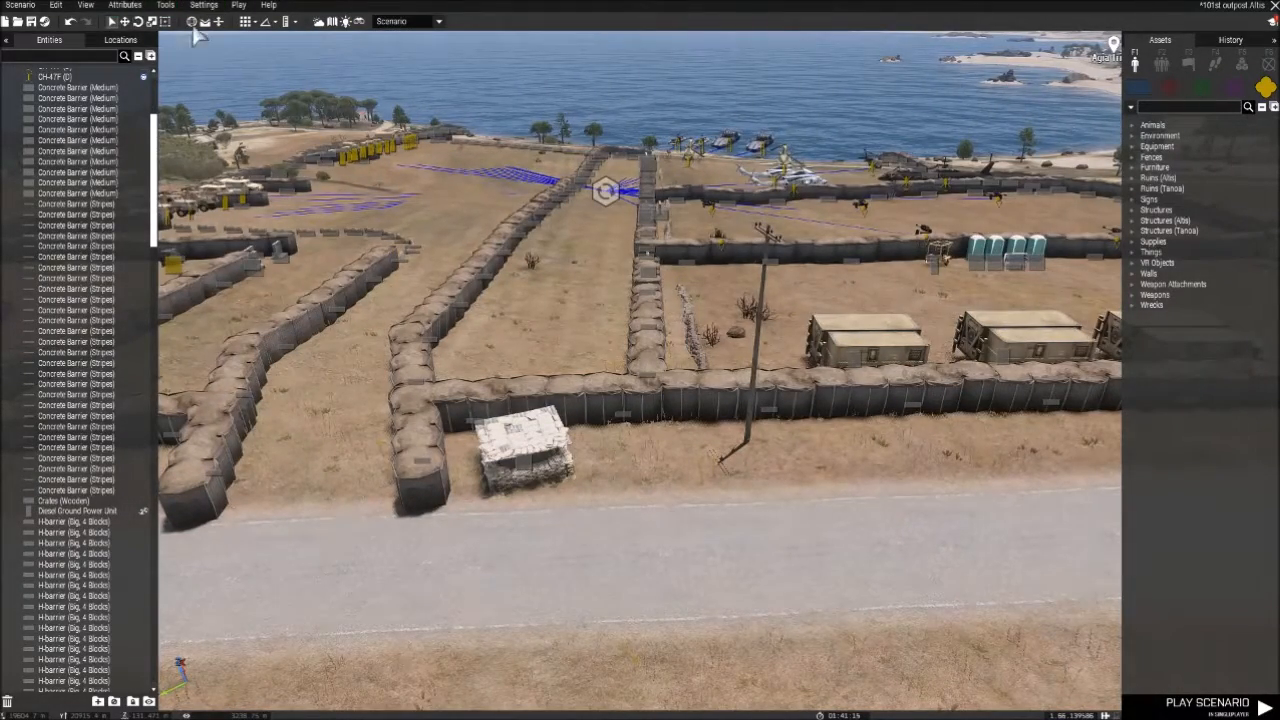
- Review the remaining view options, including the interface, location label and foliage toggles
left_click(87, 5)
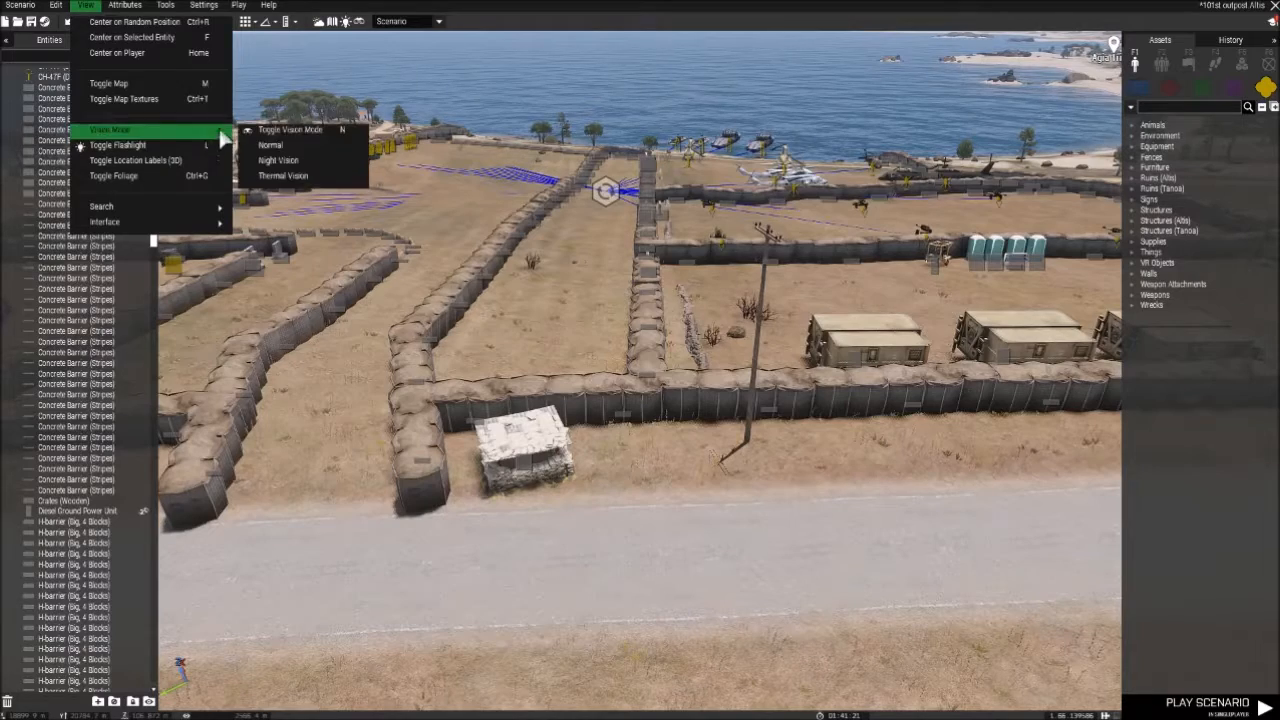
left_click(165, 5)
left_click(87, 5)
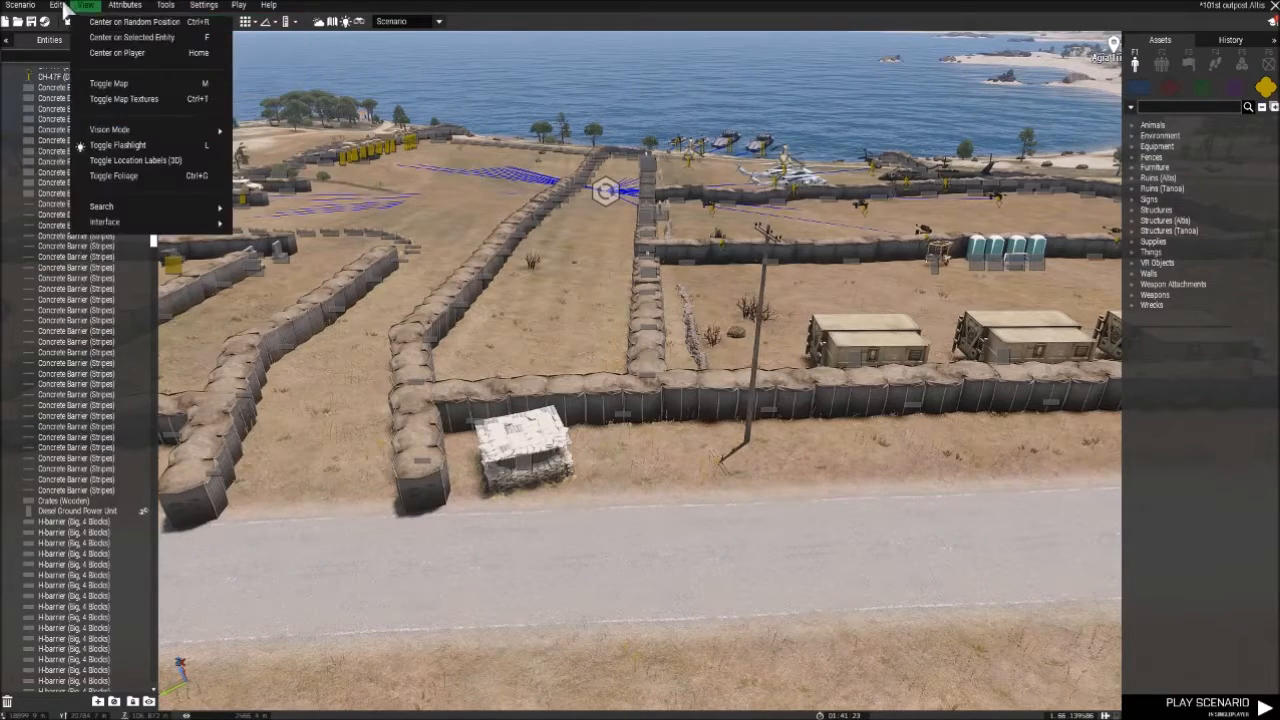
mouse_move(182, 212)
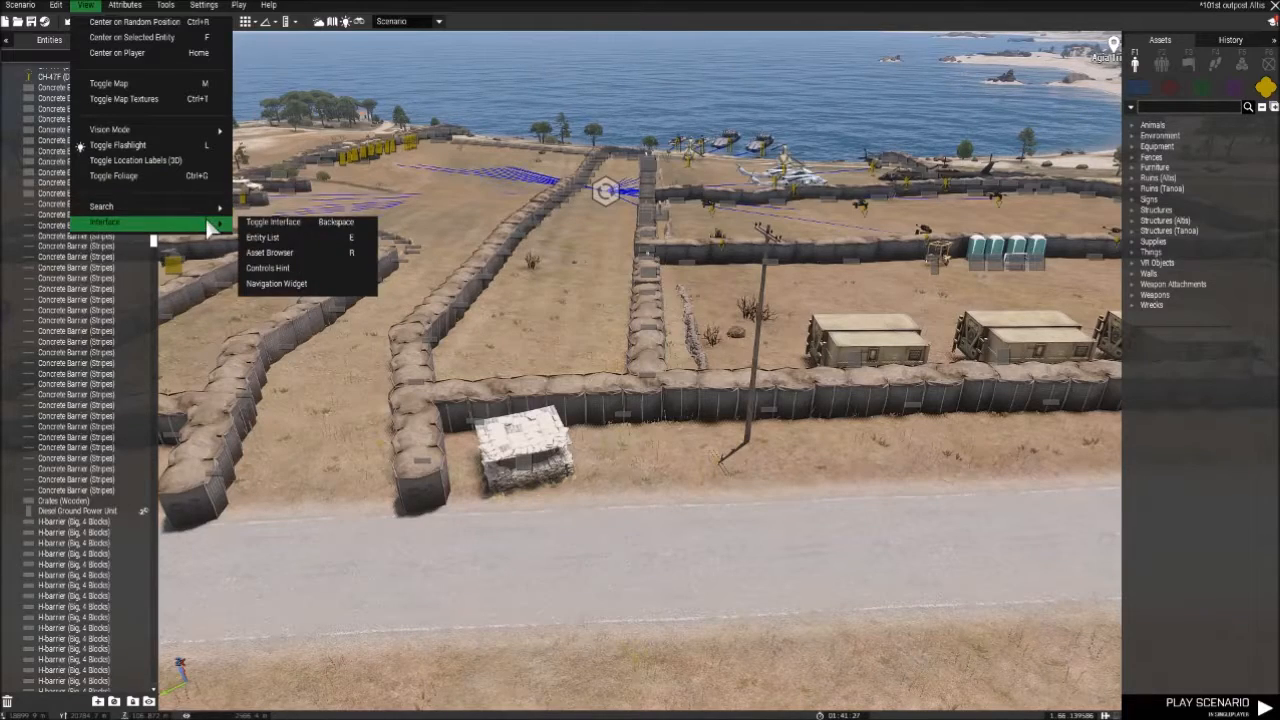
mouse_move(184, 134)
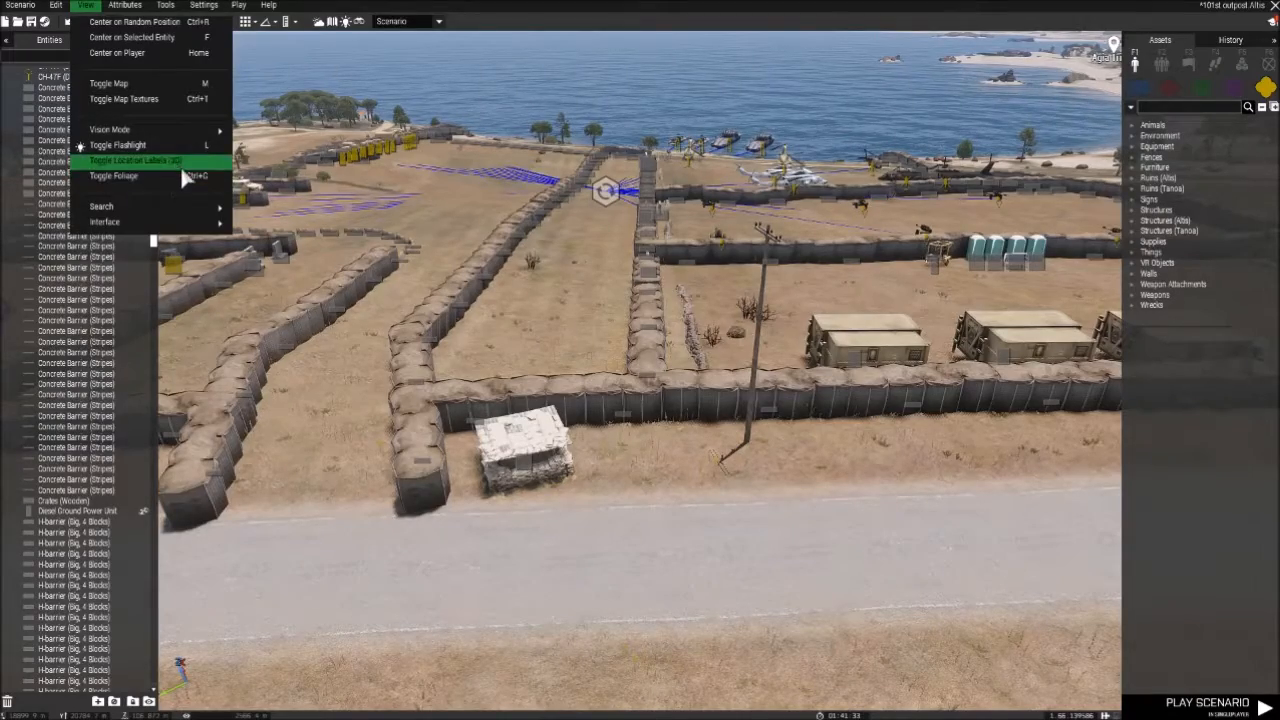
- Survey the outpost from the container housing along the road to the artillery enclosure and parked helicopters
right_click_drag(240, 208, 558, 250)
key("a")
key("z")
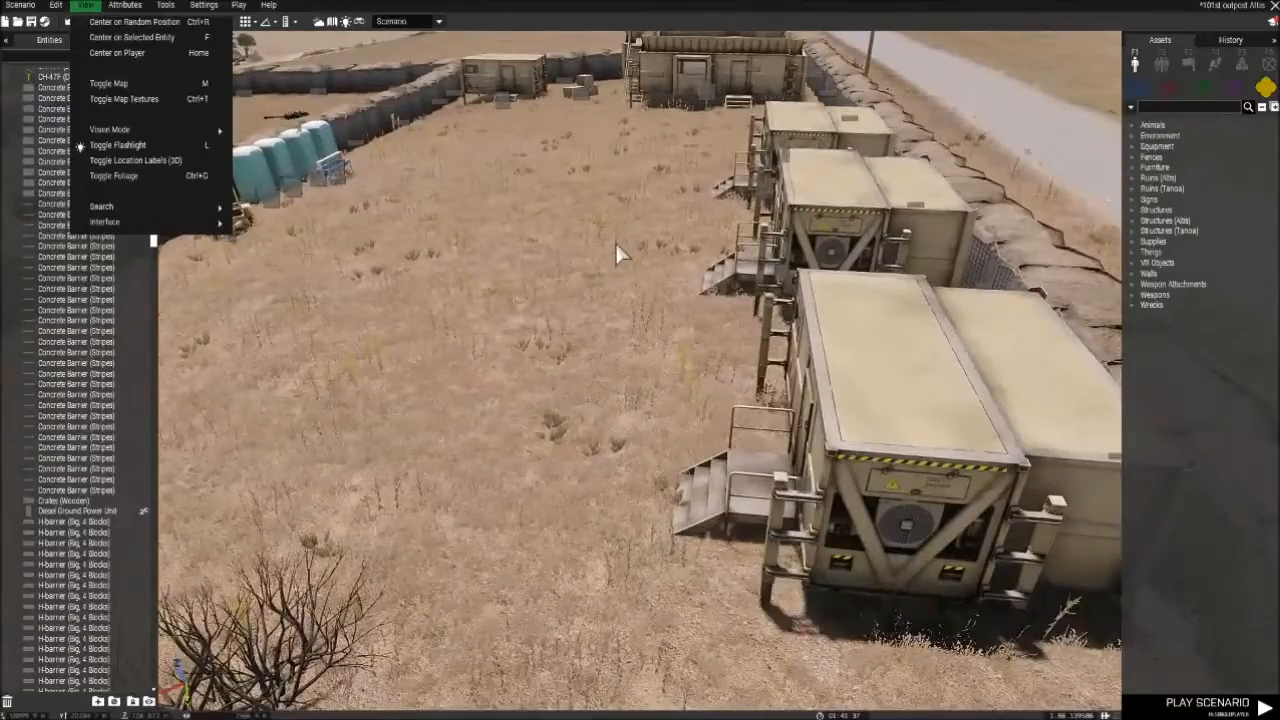
key("a")
right_click_drag(622, 243, 480, 302)
key("q")
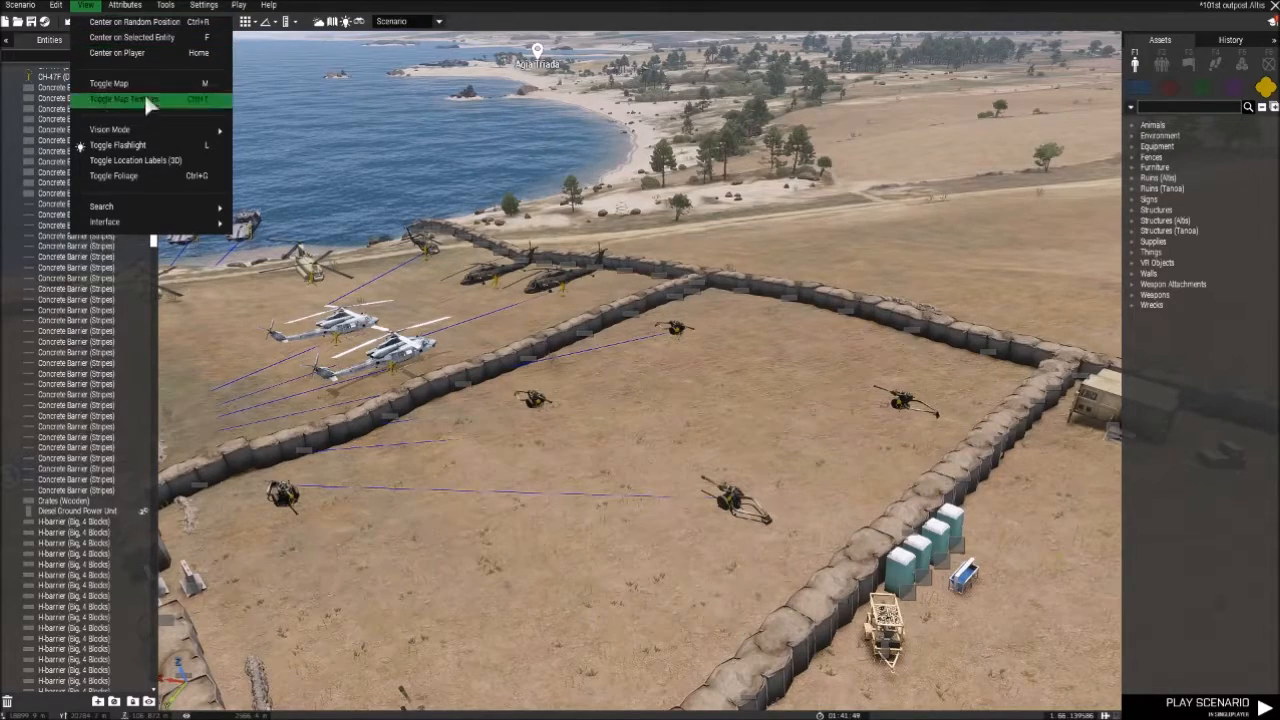
- Open the scenario's General attributes and look through the presentation, overview, misc and sound settings
mouse_move(146, 6)
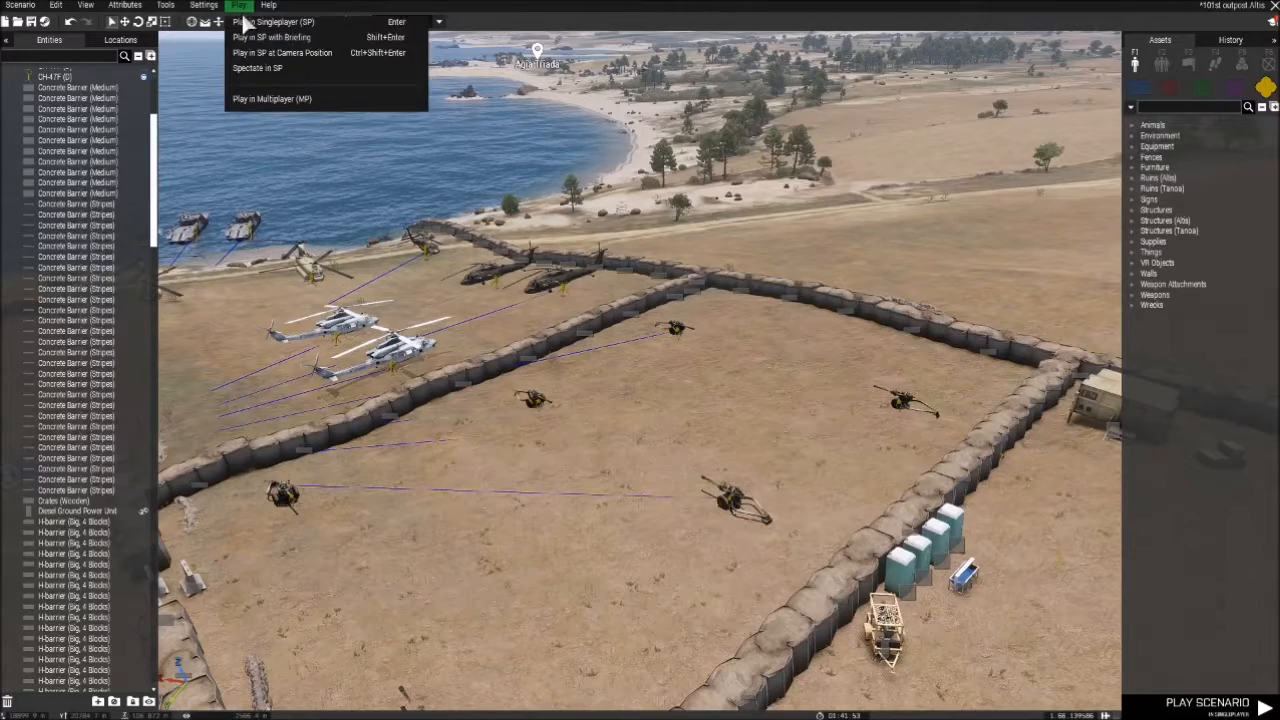
mouse_move(264, 10)
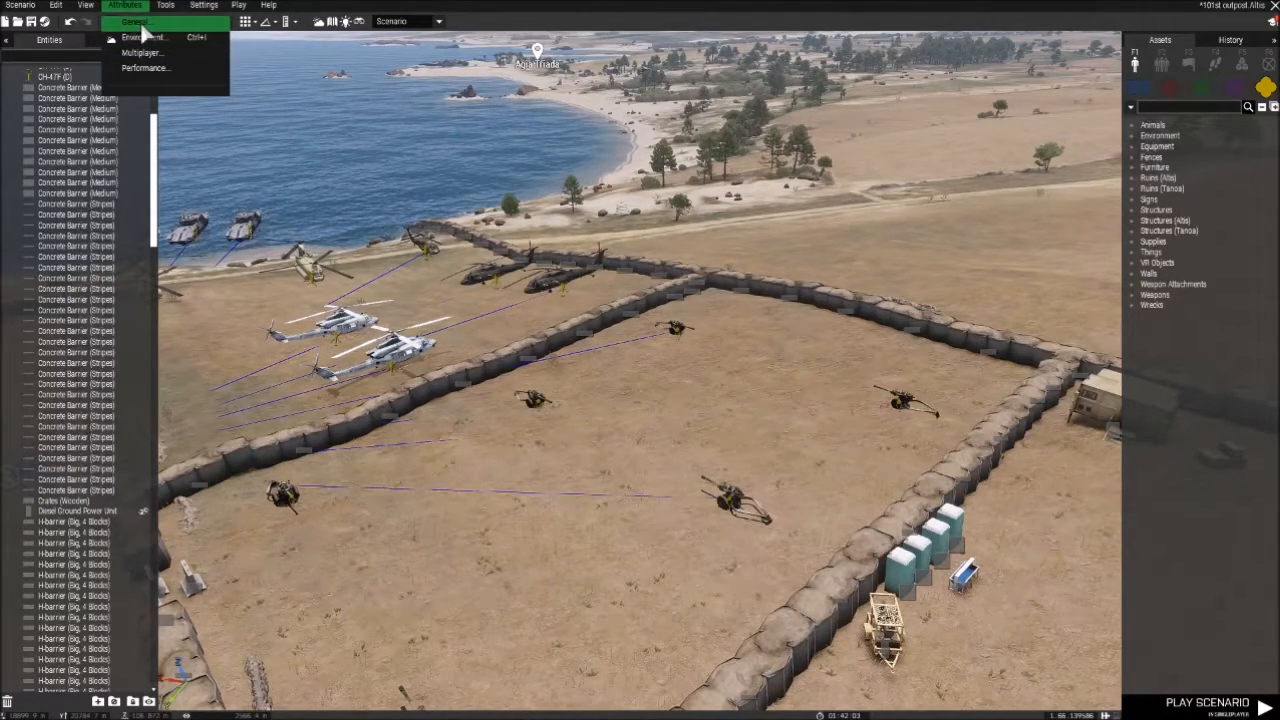
left_click(142, 23)
scroll(552, 194, "down", 3)
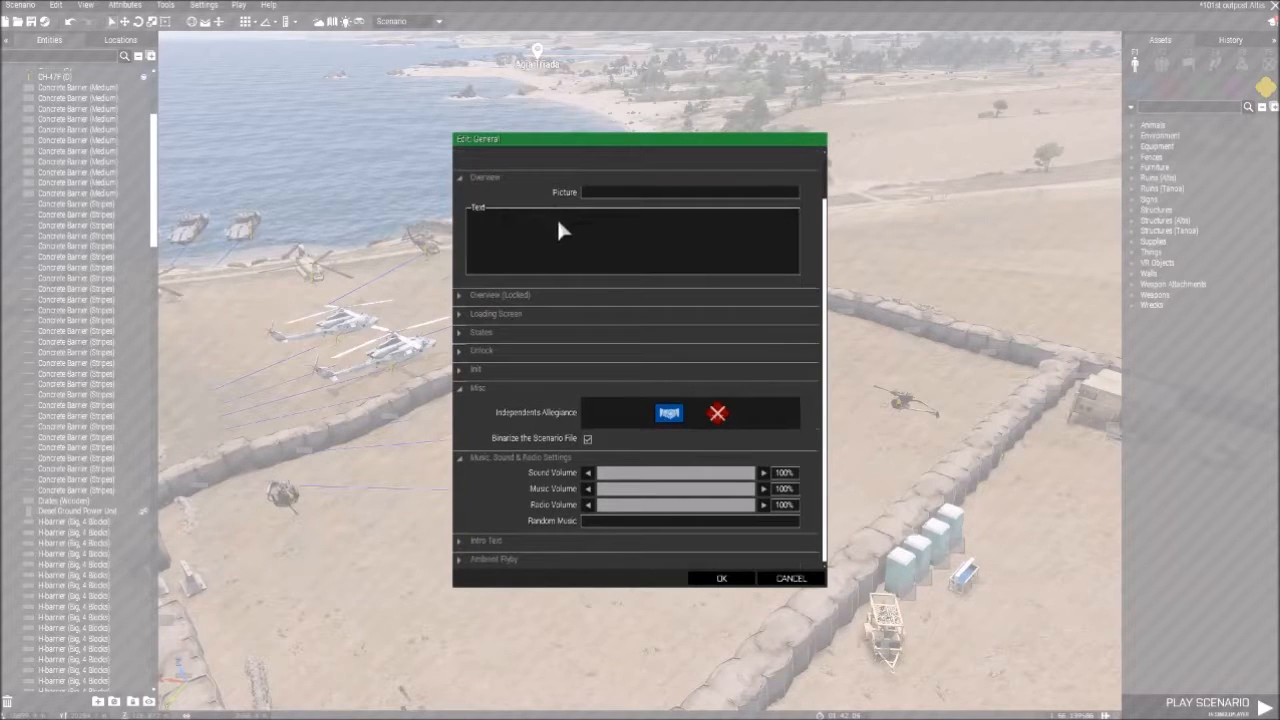
scroll(561, 260, "up", 2)
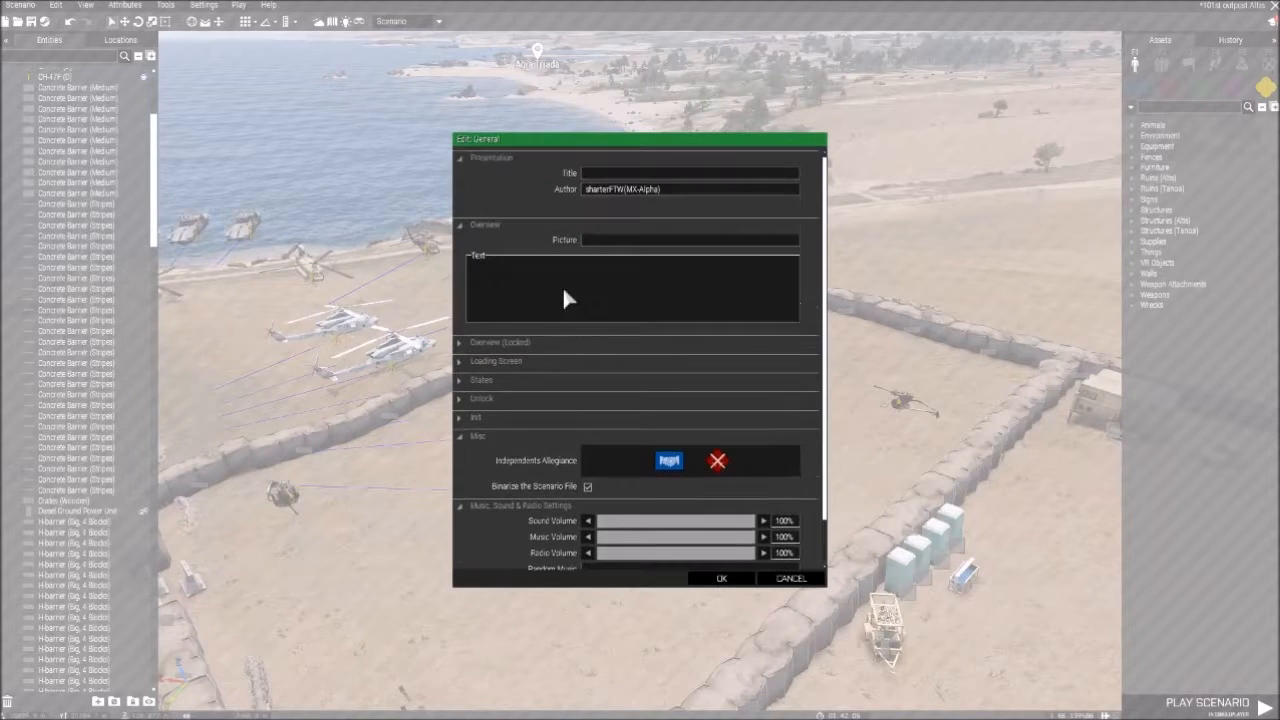
- Inspect the Overview (Locked) and Loading Screen sections of the General attributes and collapse them again
left_click(470, 361)
left_click(463, 344)
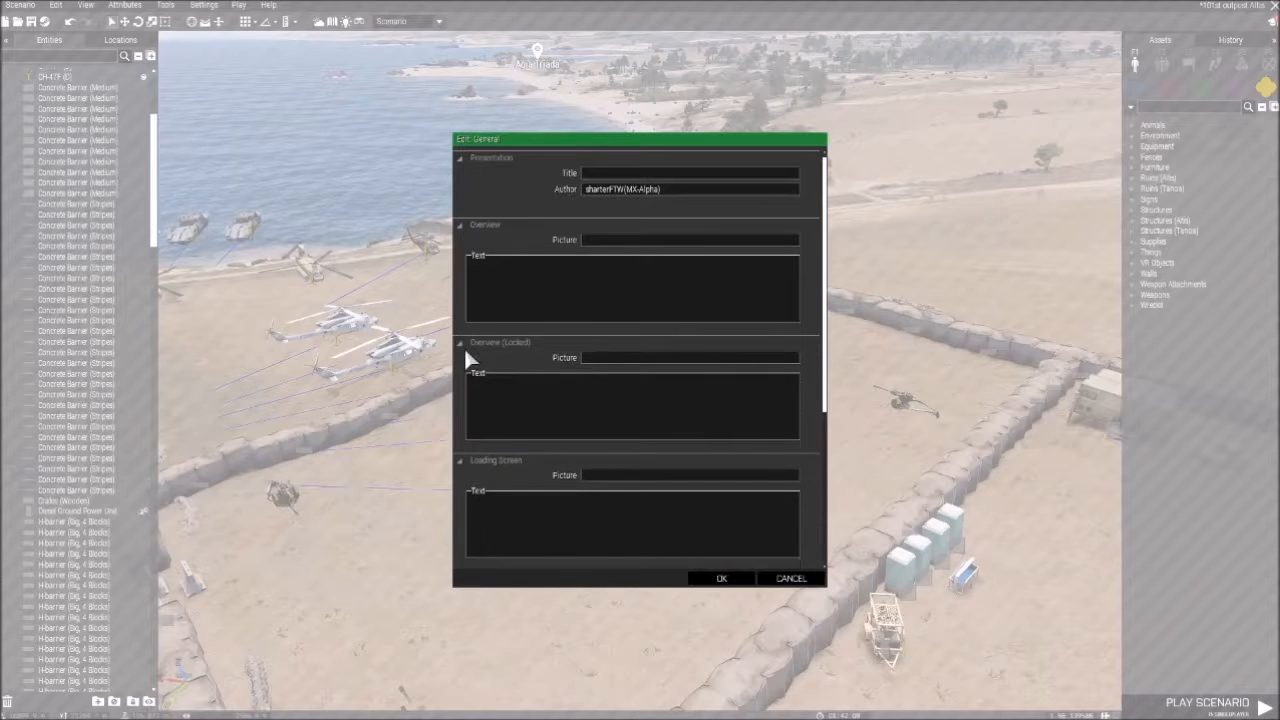
left_click(463, 343)
left_click(464, 361)
scroll(471, 264, "down", 2)
scroll(522, 252, "up", 2)
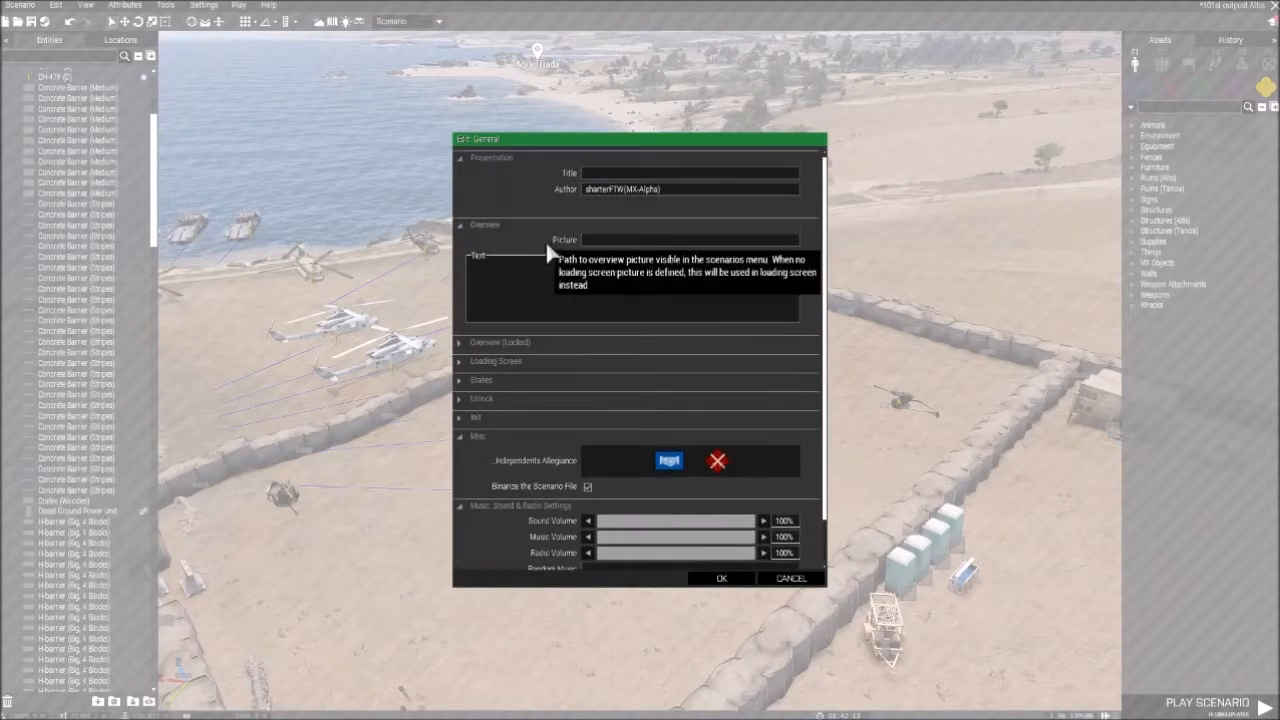
scroll(557, 255, "down", 2)
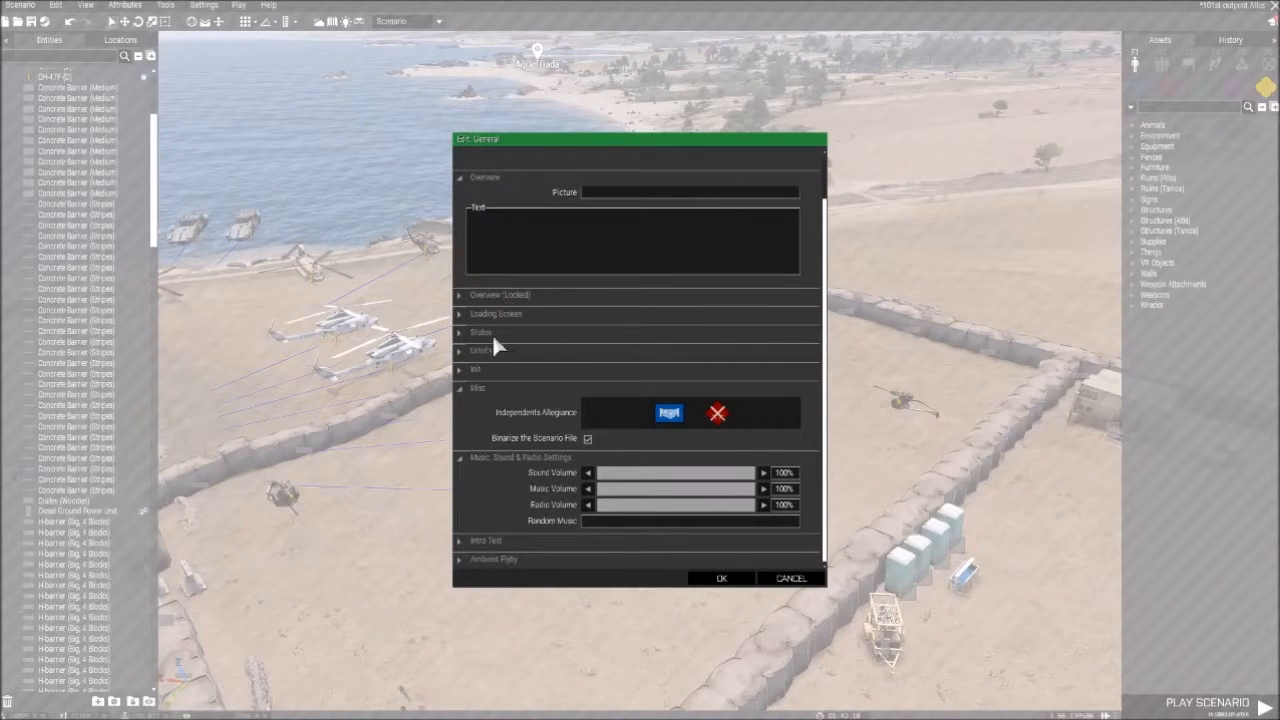
- Recheck the Loading Screen section, collapse it, and expand the States section to view its briefing, map and HUD options
left_click(463, 312)
left_click(460, 312)
left_click(459, 312)
left_click(459, 313)
left_click(459, 335)
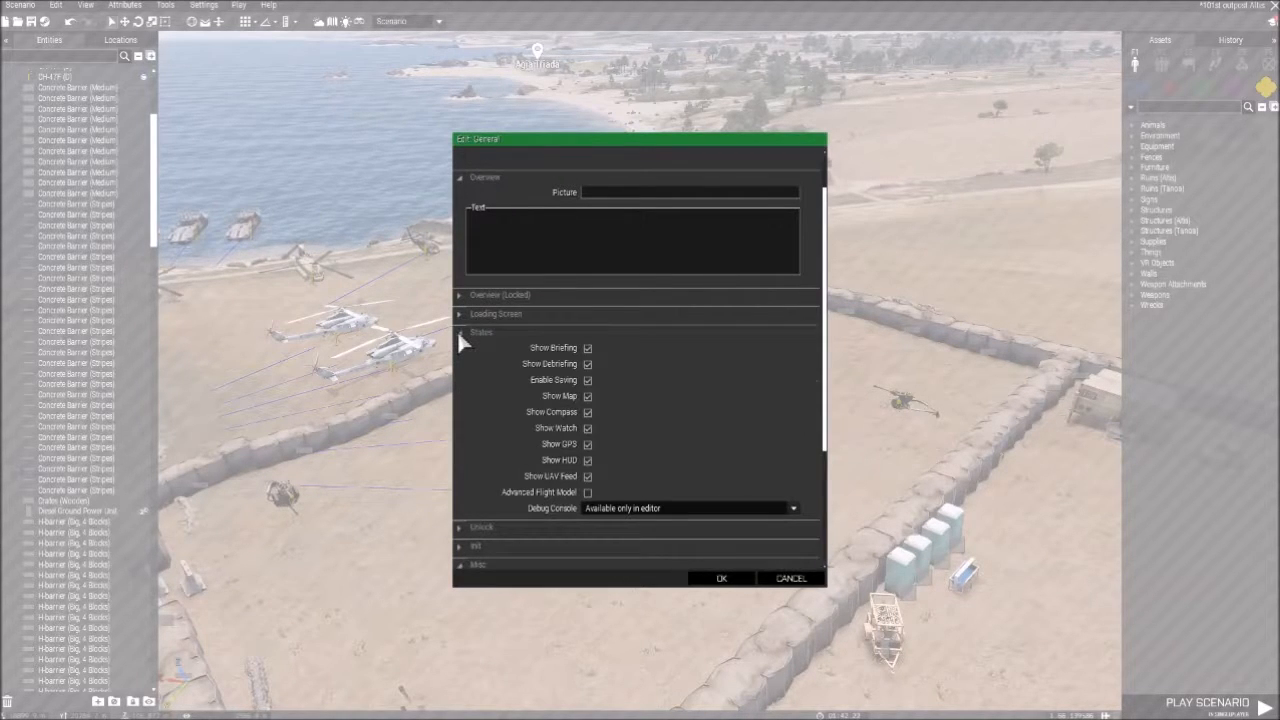
- Collapse the States section, check the Unlock and Init sections of the General attributes, and expand States again
left_click(459, 335)
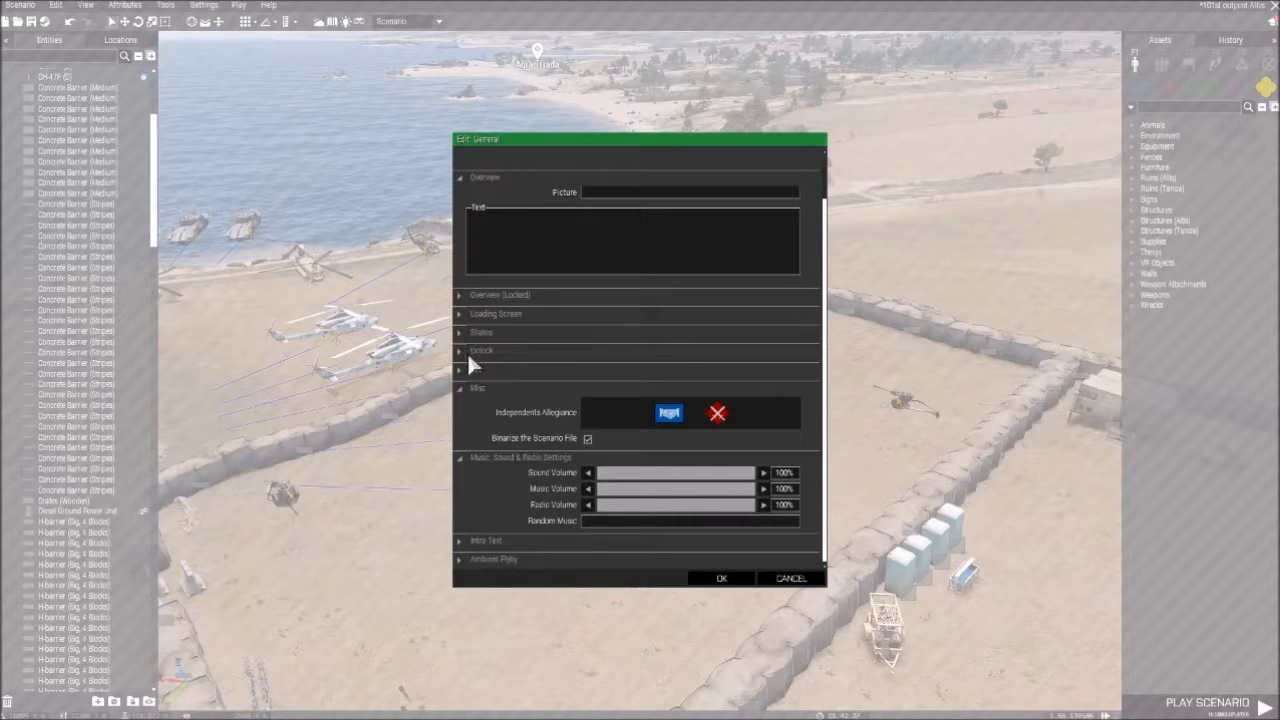
left_click(468, 355)
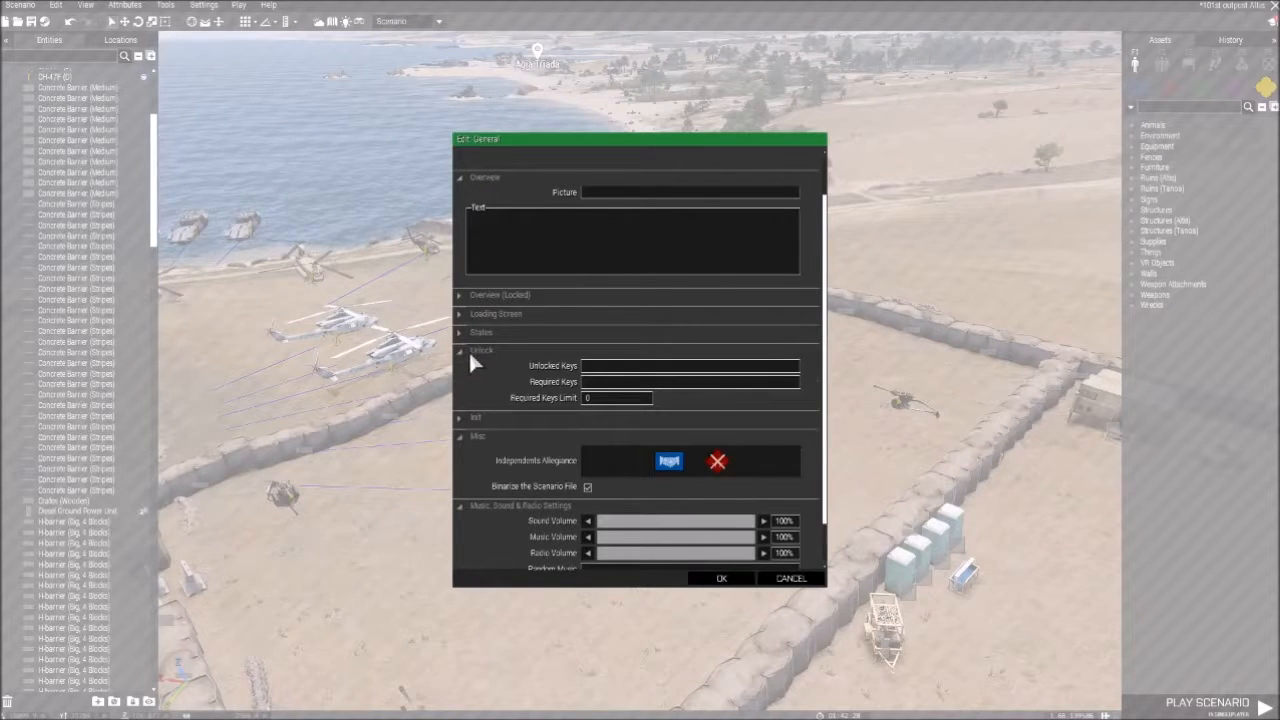
left_click(470, 356)
left_click(462, 367)
left_click(462, 366)
left_click(461, 332)
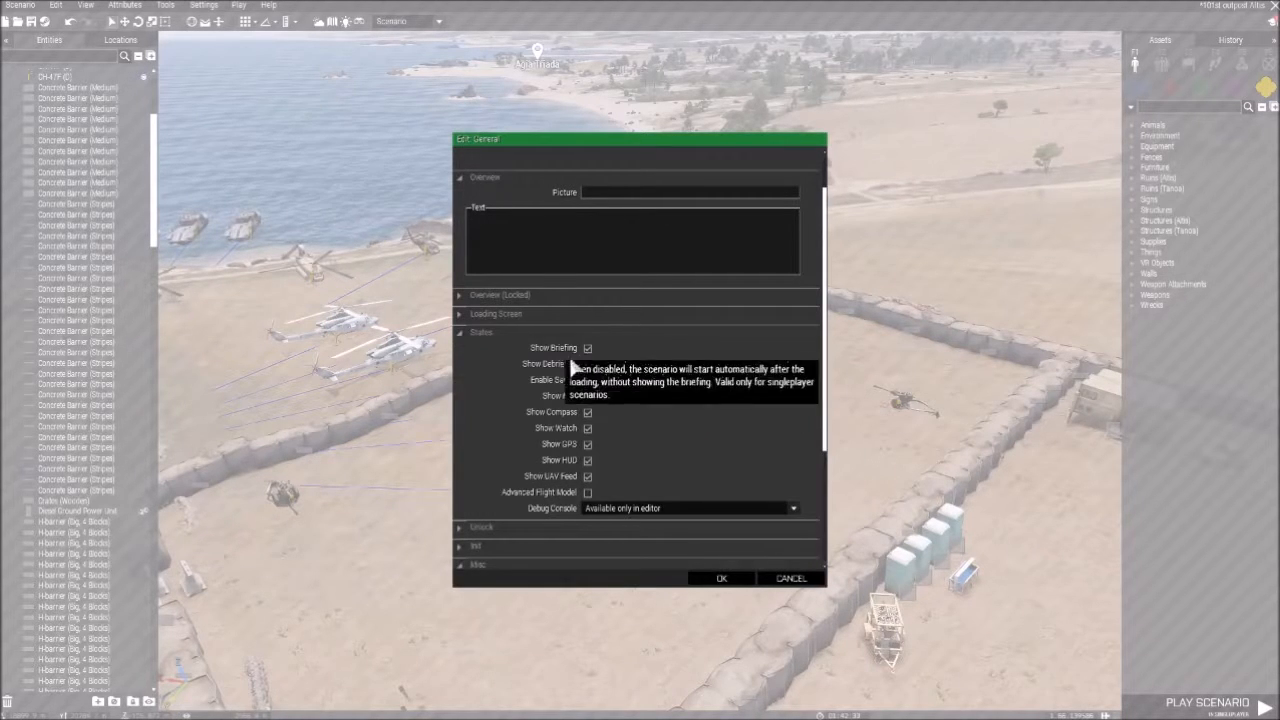
- Review the States options and the Misc allegiance setting, collapsing States and closing the General attributes at the end
scroll(596, 380, "down", 2)
scroll(589, 401, "down", 1)
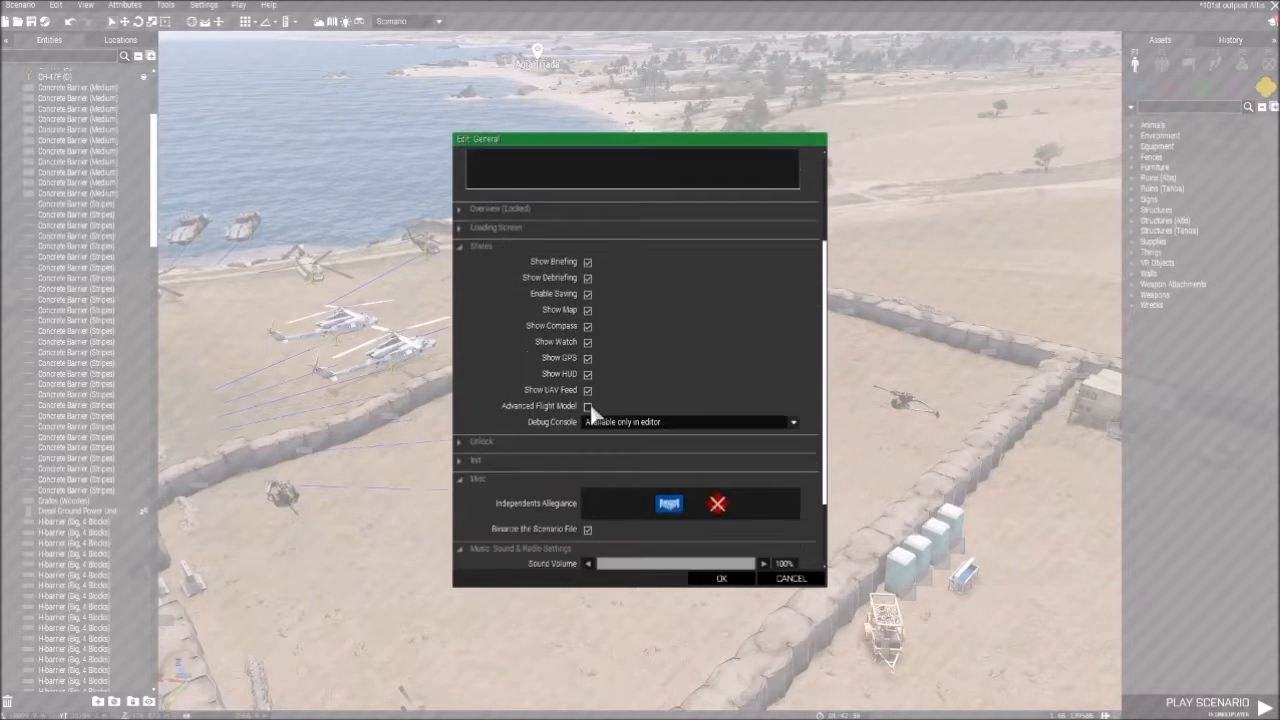
scroll(589, 401, "up", 5)
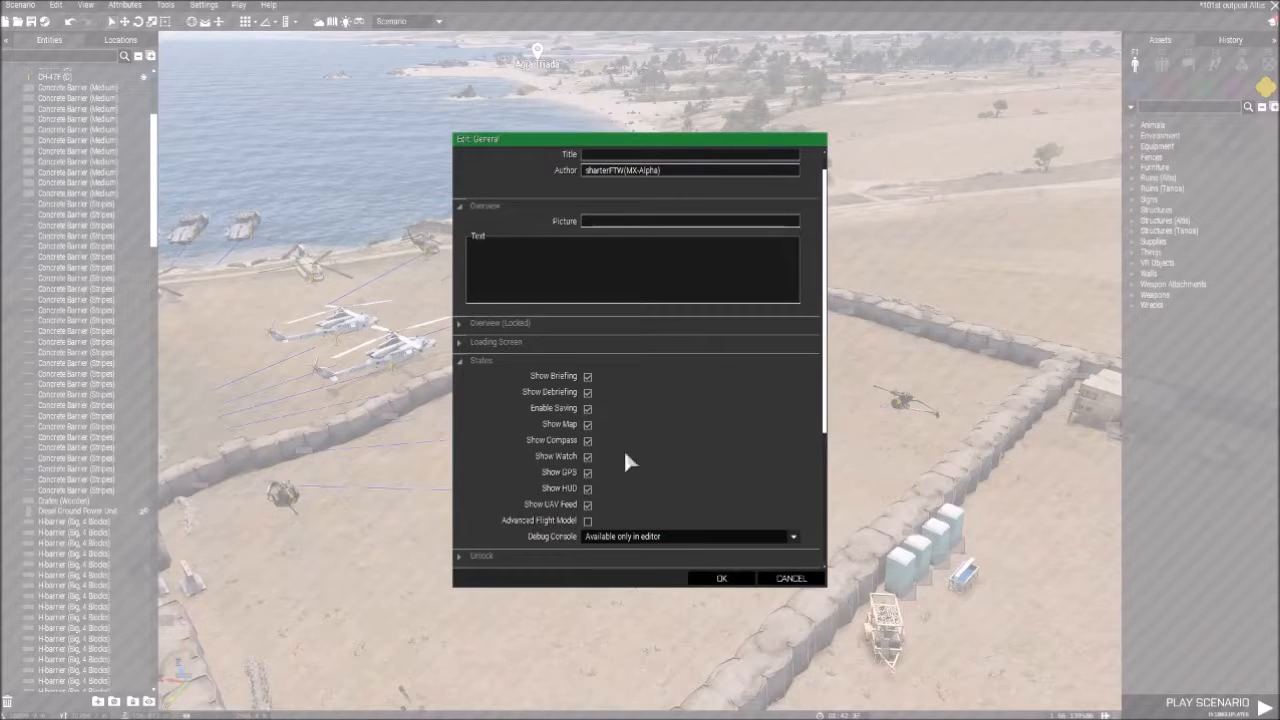
scroll(560, 420, "down", 1)
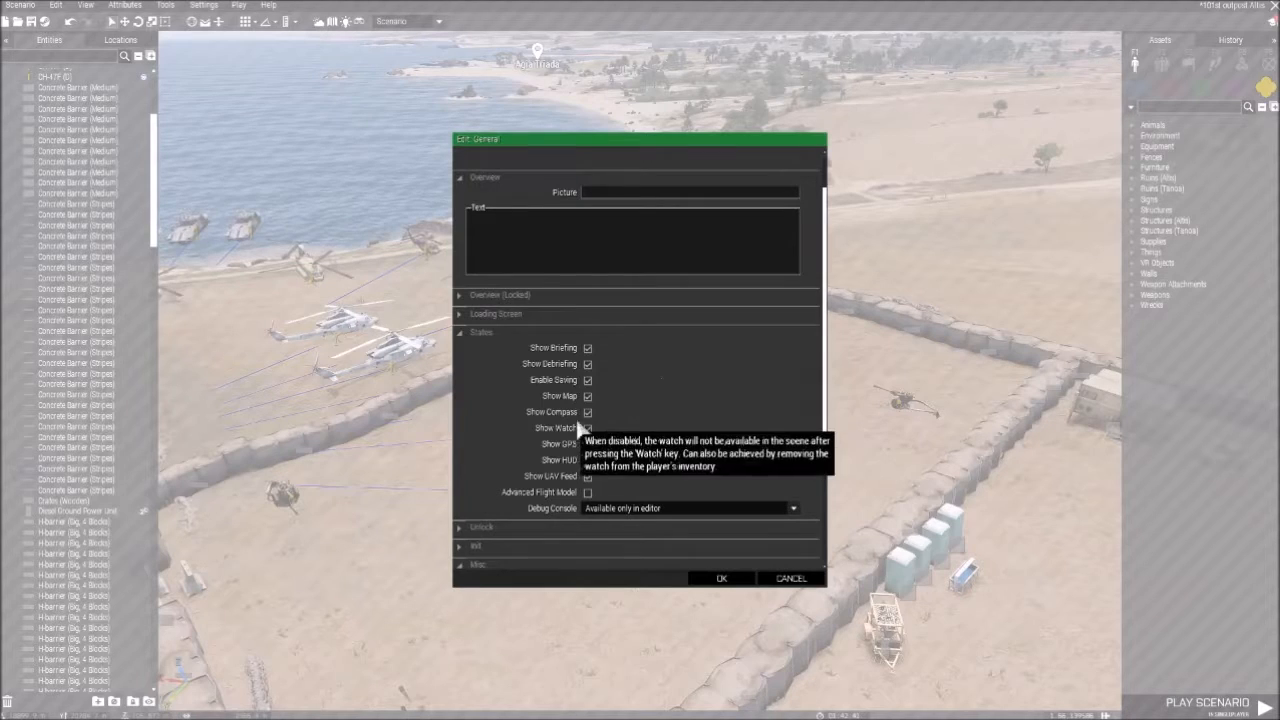
scroll(517, 223, "up", 2)
scroll(498, 393, "down", 2)
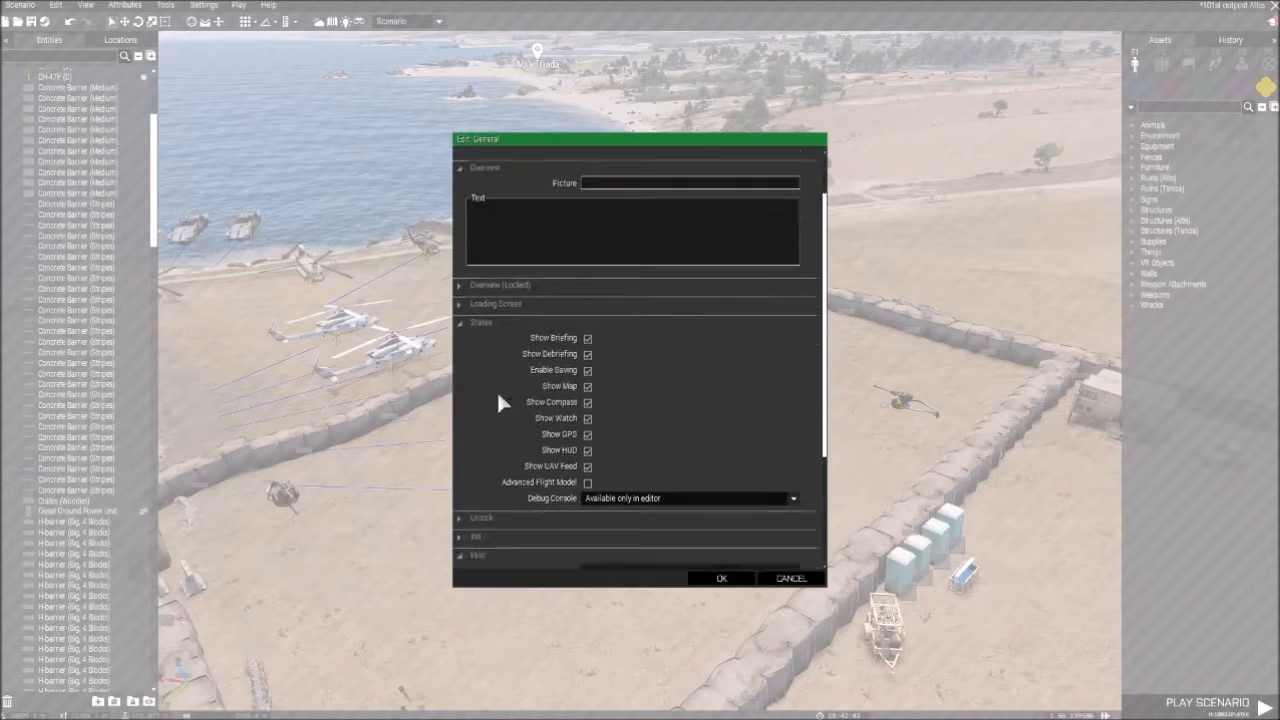
left_click(470, 322)
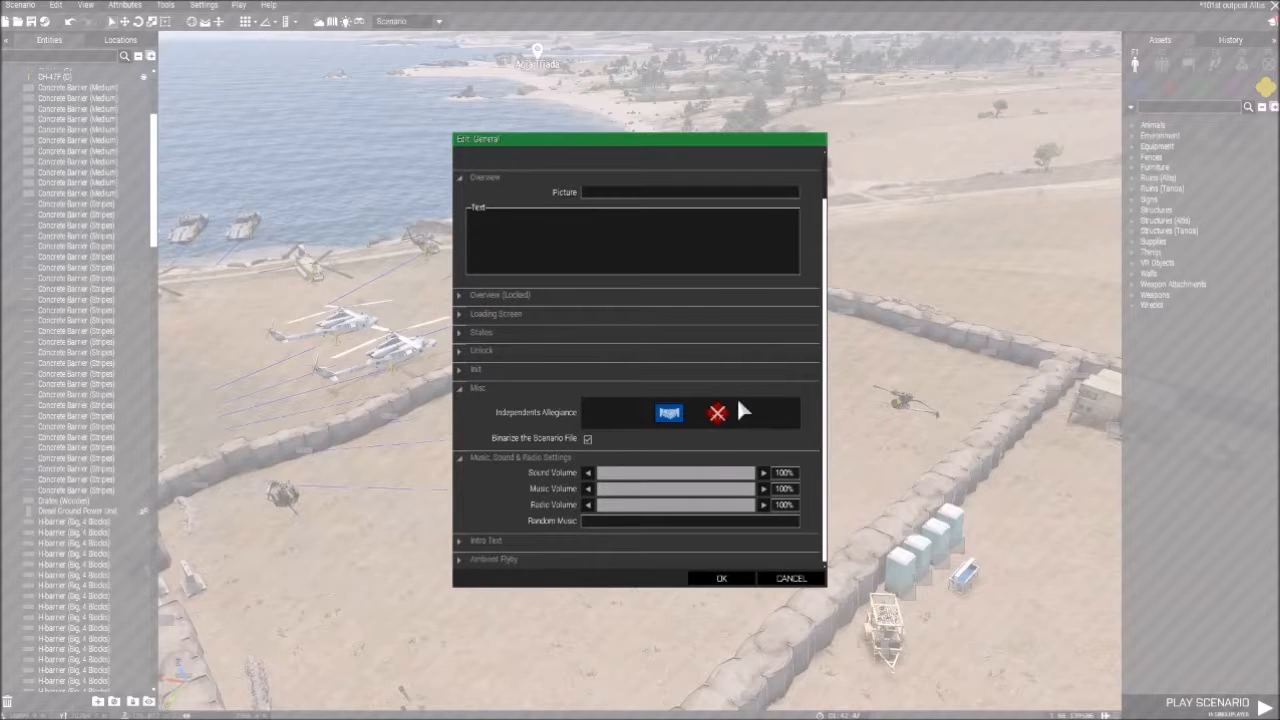
scroll(640, 392, "up", 2)
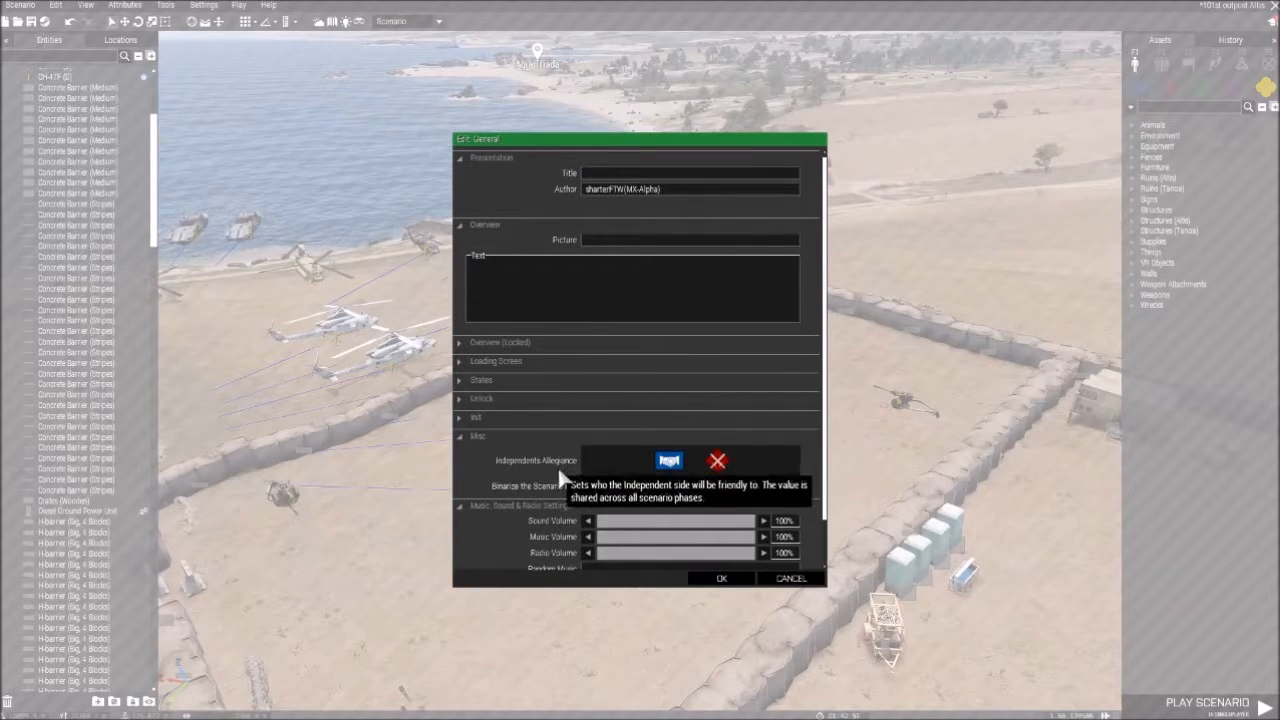
key("Escape")
- Switch to the map view and look over the date, overcast and fog settings in the Environment attributes
key("m")
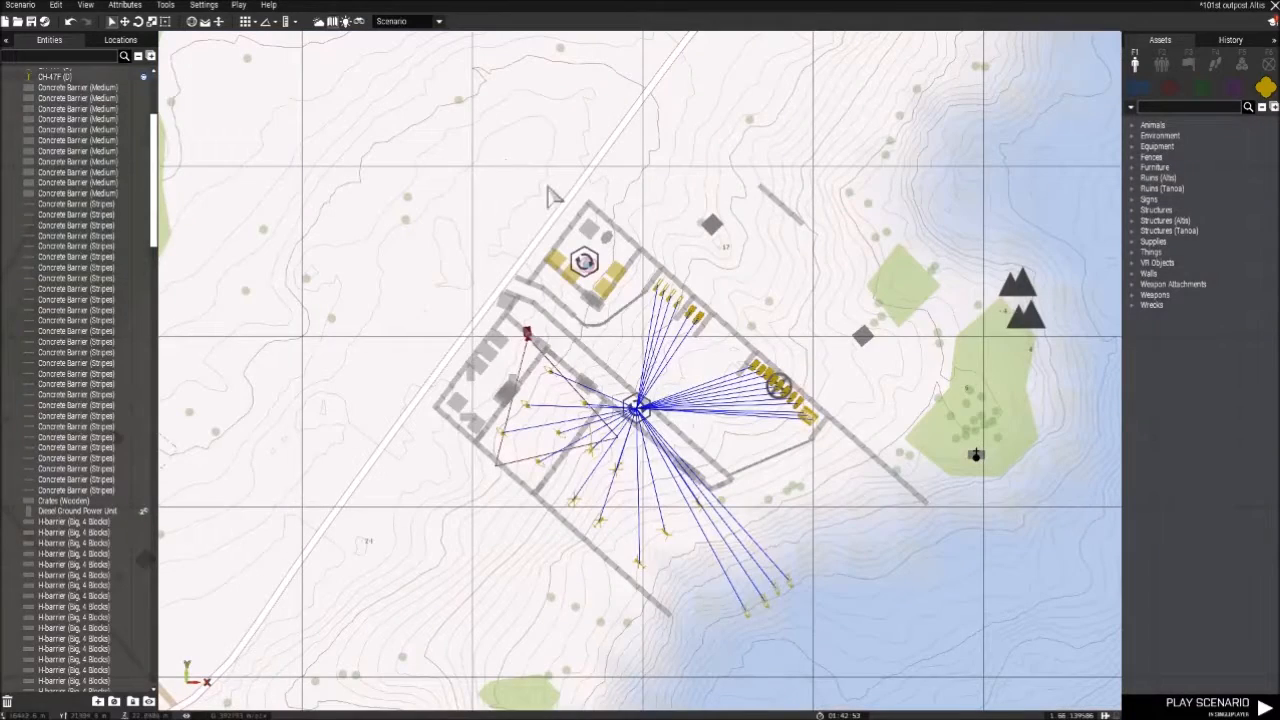
left_click(345, 21)
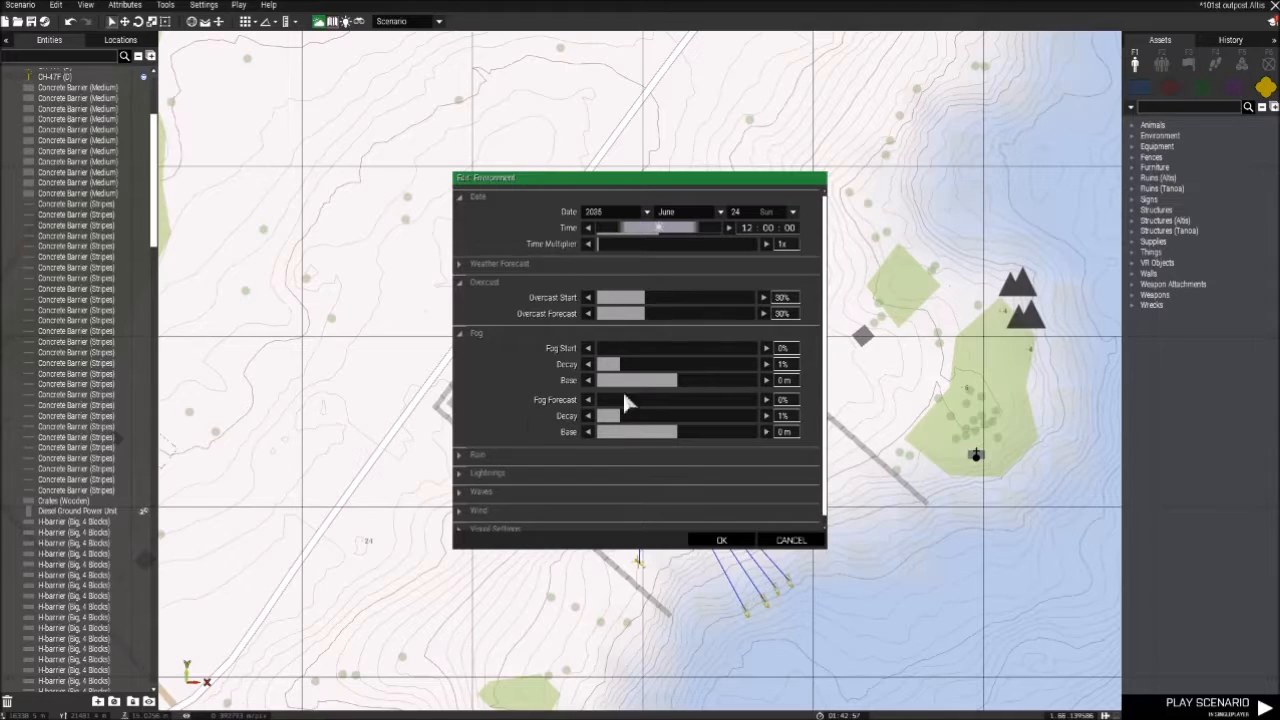
scroll(607, 398, "down", 1)
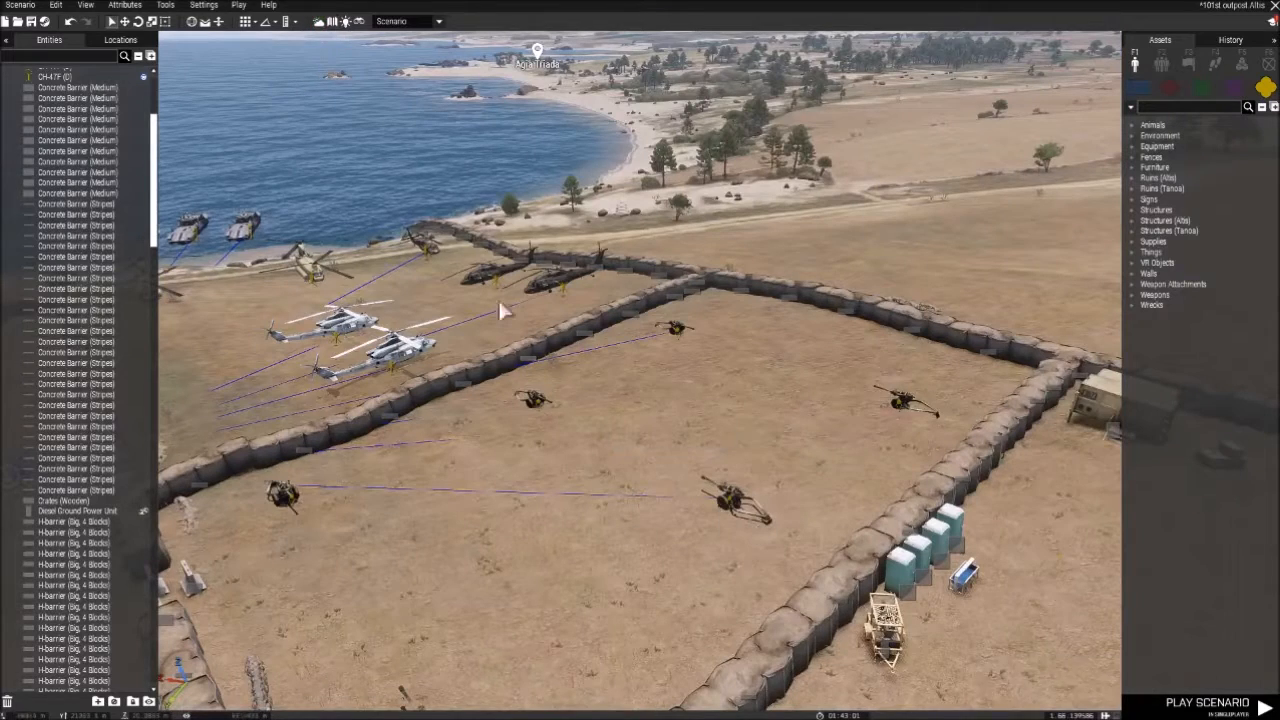
- Reopen the General attributes and set Independents Allegiance to friendly with OPFOR and hostile to BLUFOR
left_click(126, 6)
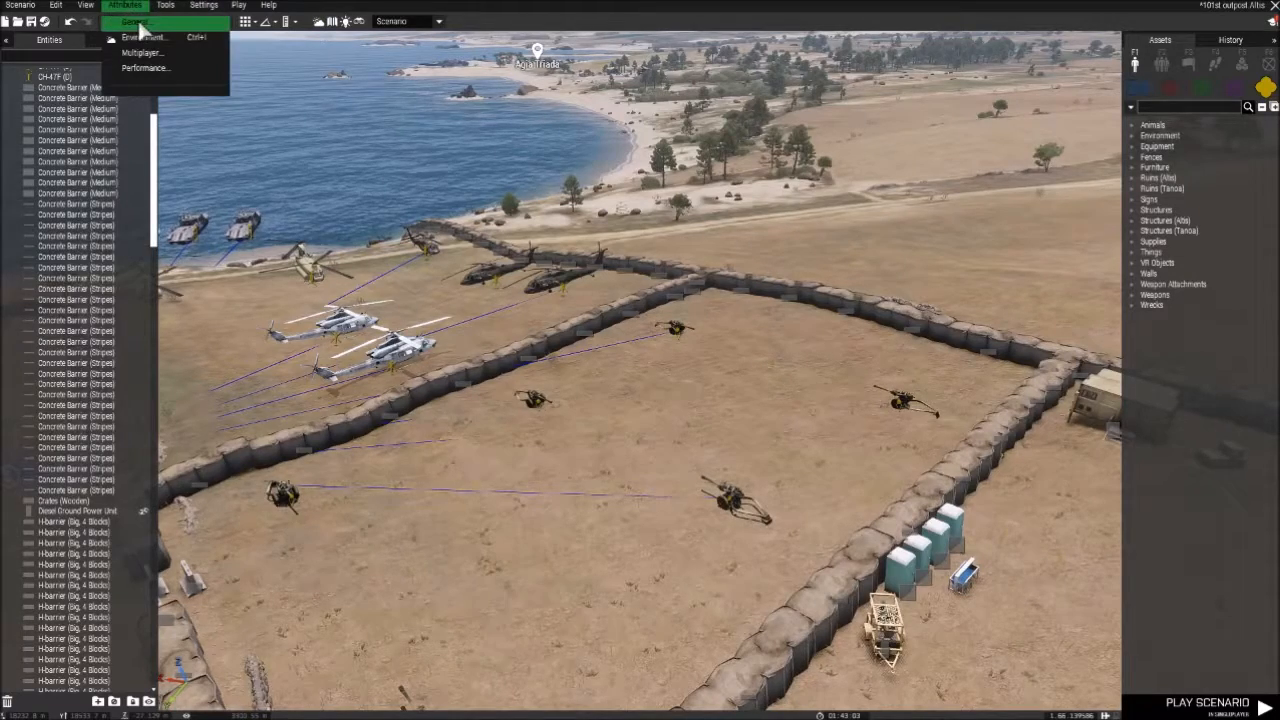
left_click(135, 21)
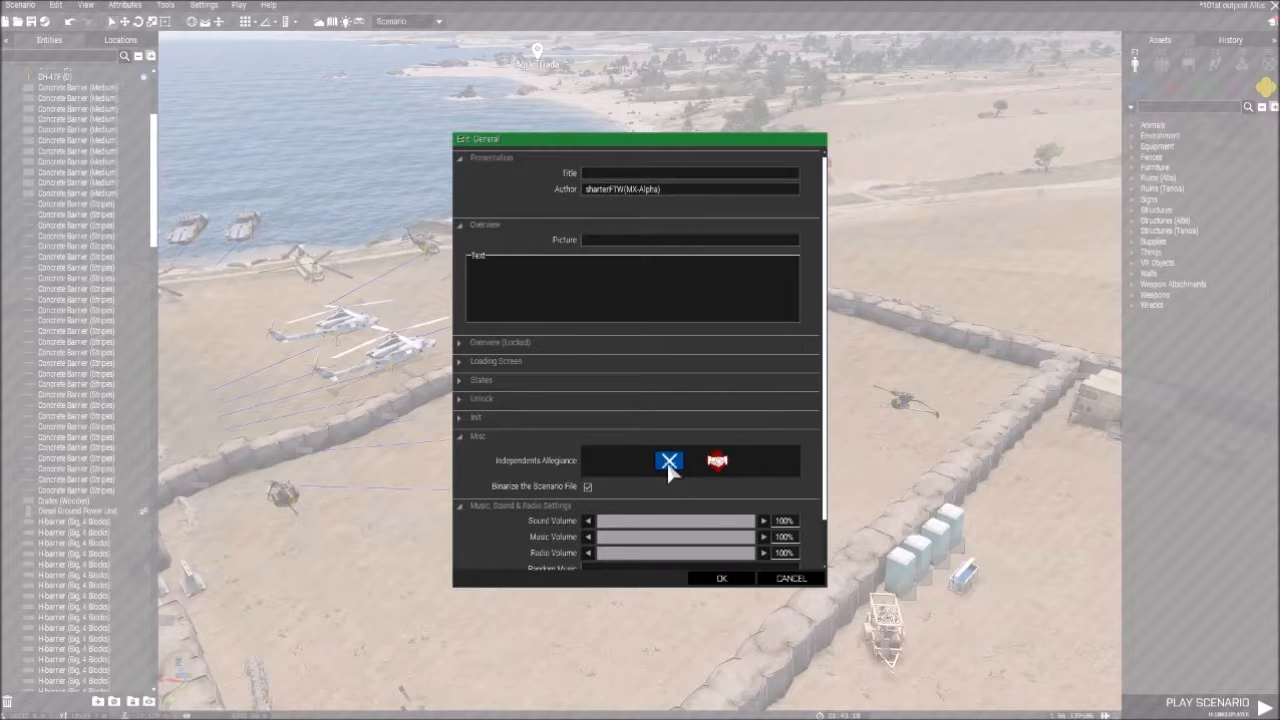
scroll(712, 440, "down", 1)
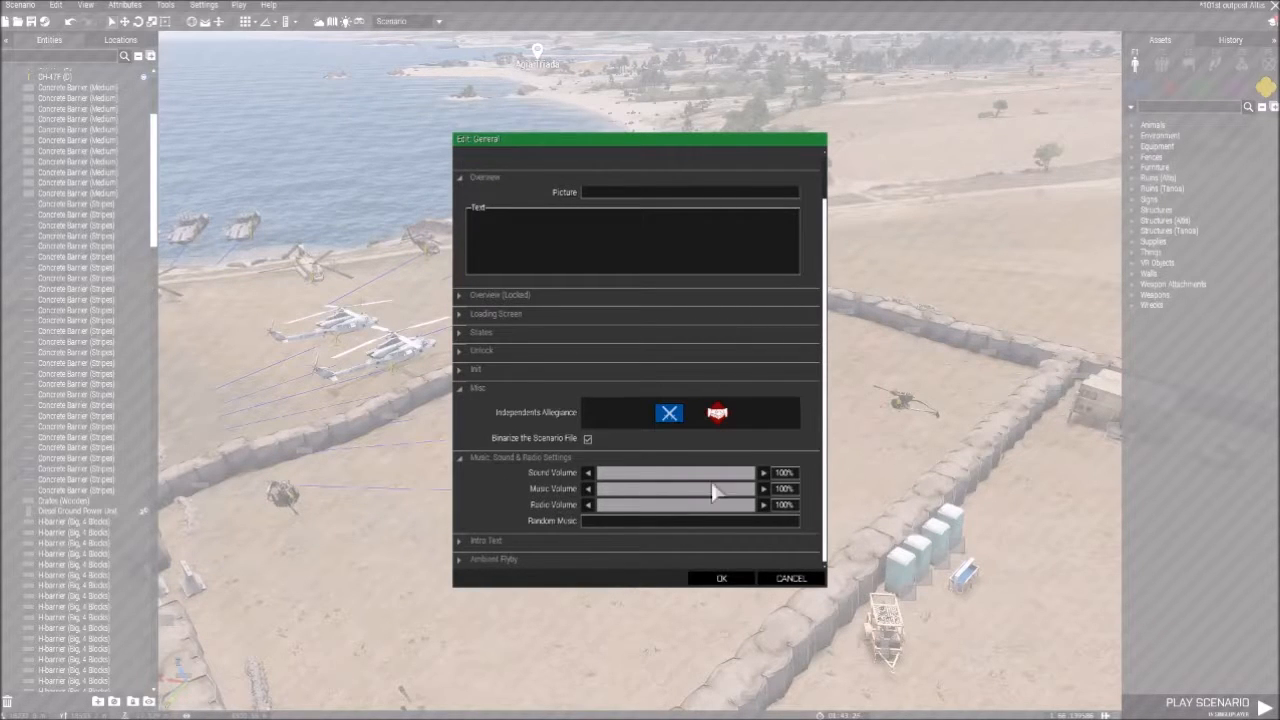
- Inspect the Intro Text and Ambient Flyby sections and accept the General attributes
left_click(460, 542)
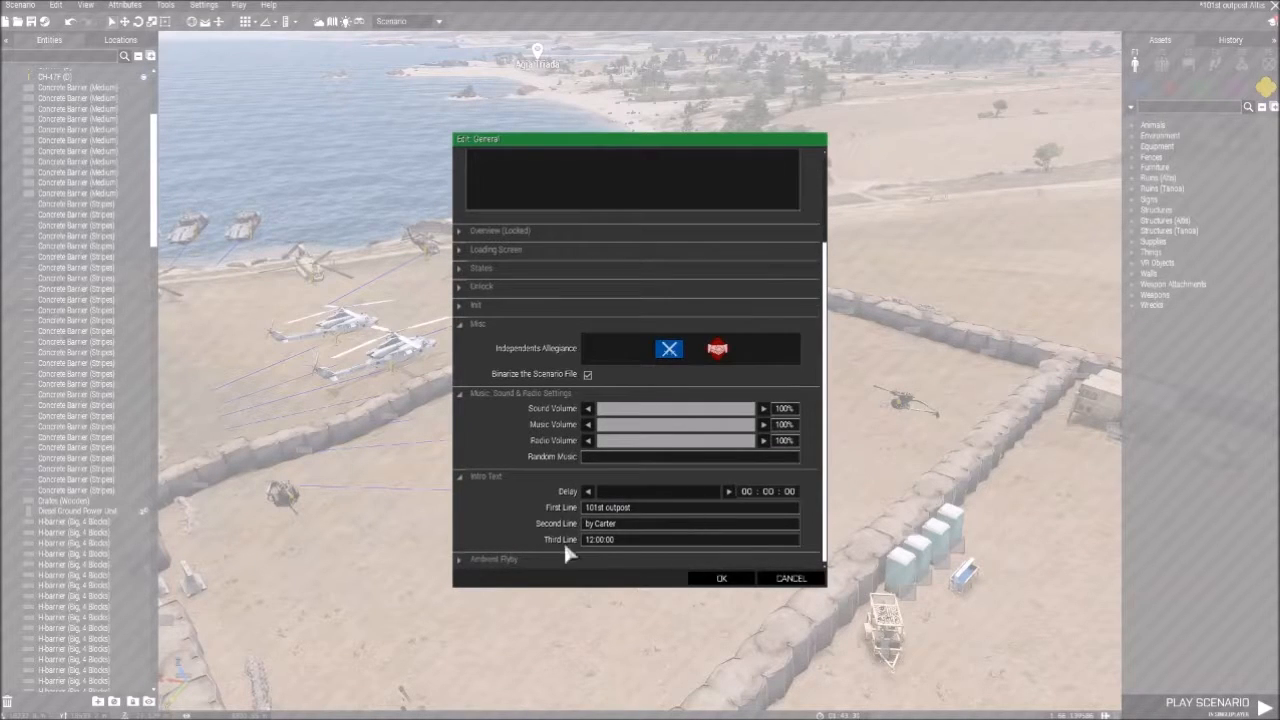
left_click(482, 559)
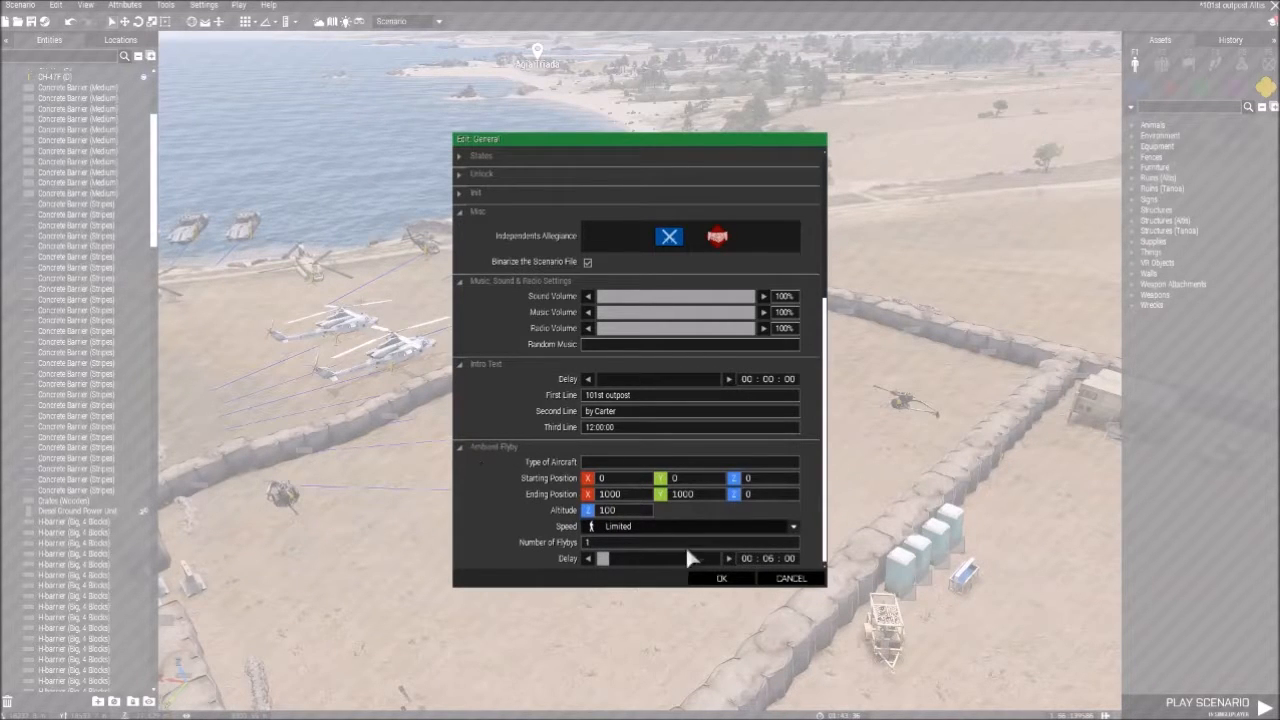
left_click(468, 448)
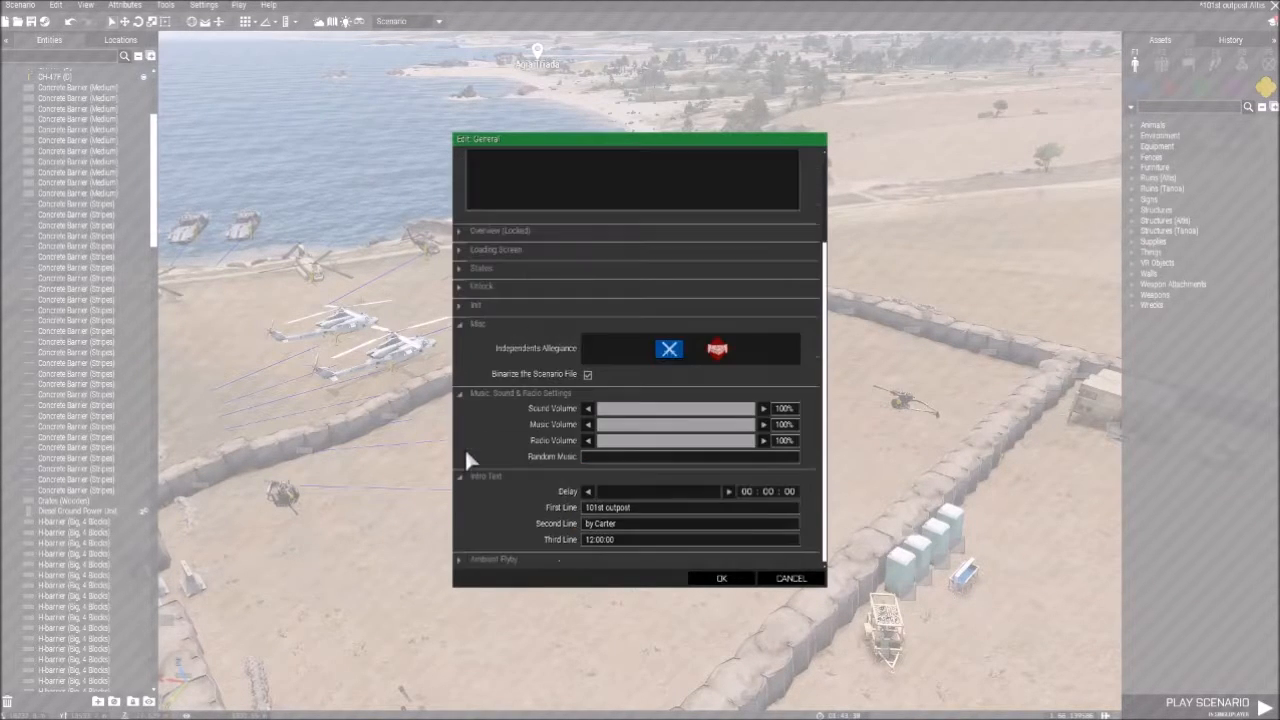
scroll(490, 468, "up", 1)
left_click(722, 578)
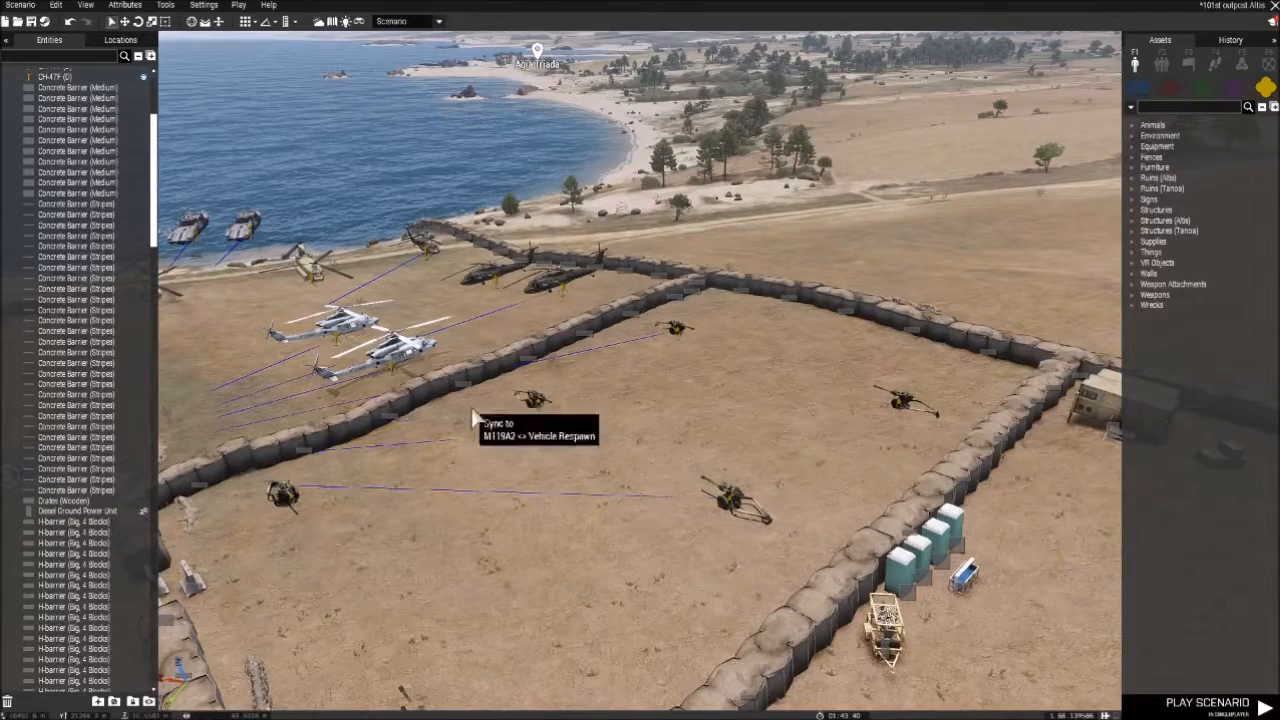
- Open the scenario's Environment attributes and inspect the Wind section, collapsing it again
left_click(170, 6)
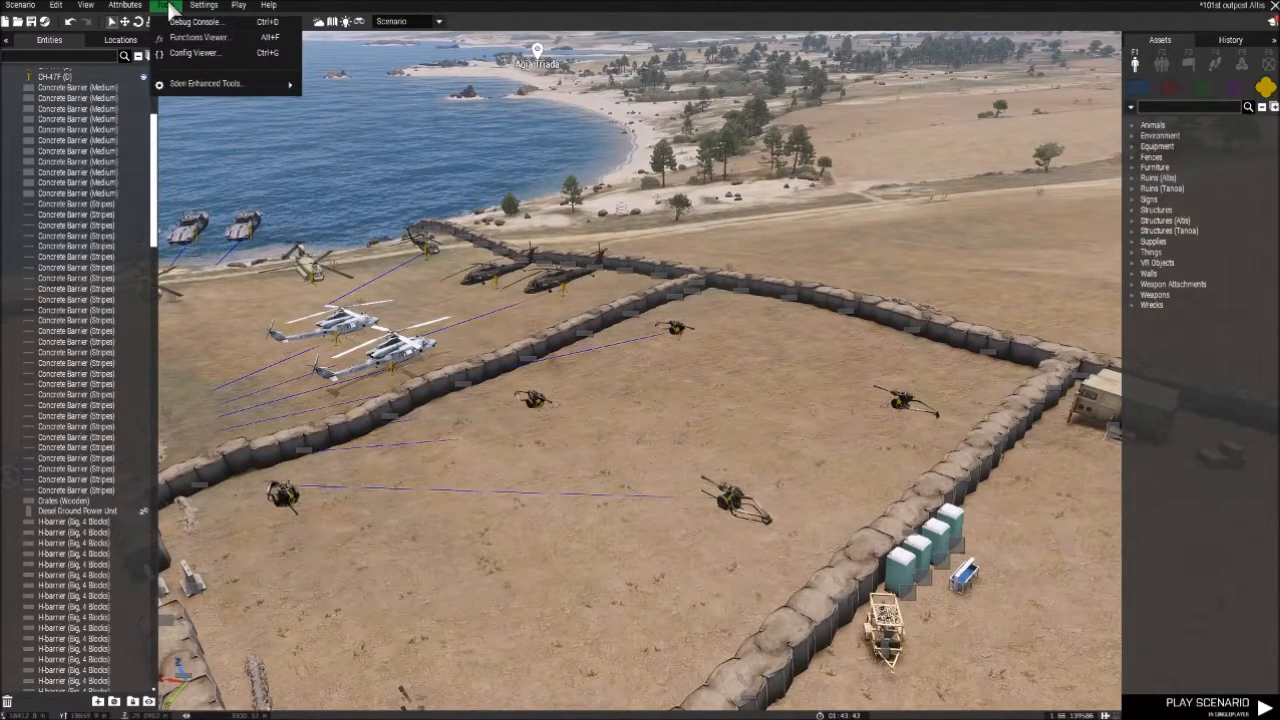
left_click(137, 9)
left_click(132, 7)
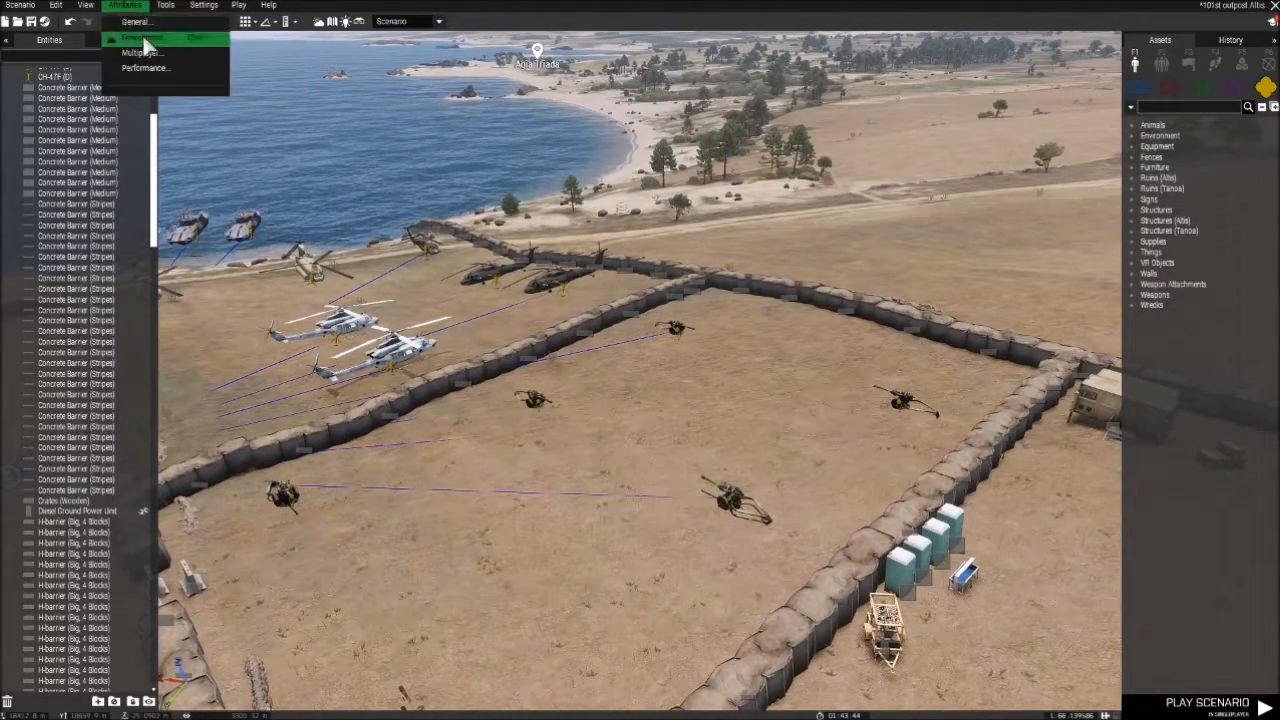
left_click(148, 42)
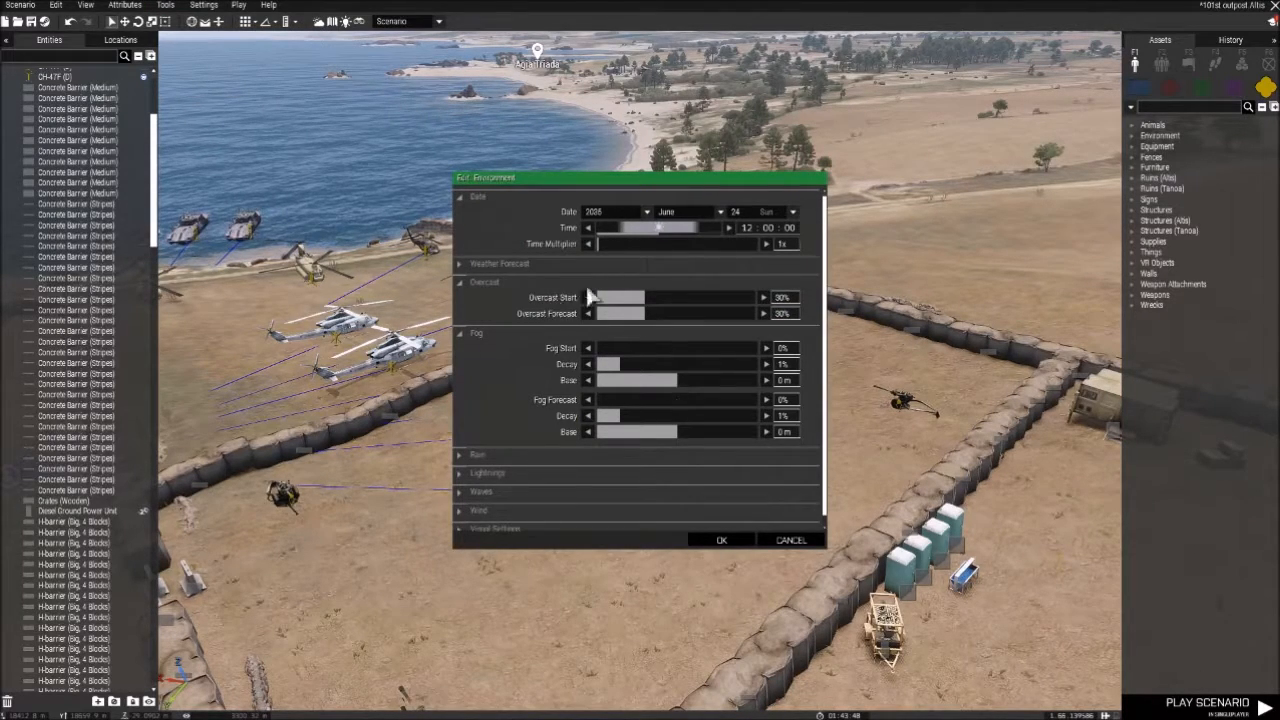
scroll(500, 420, "down", 1)
left_click(462, 502)
scroll(530, 470, "down", 3)
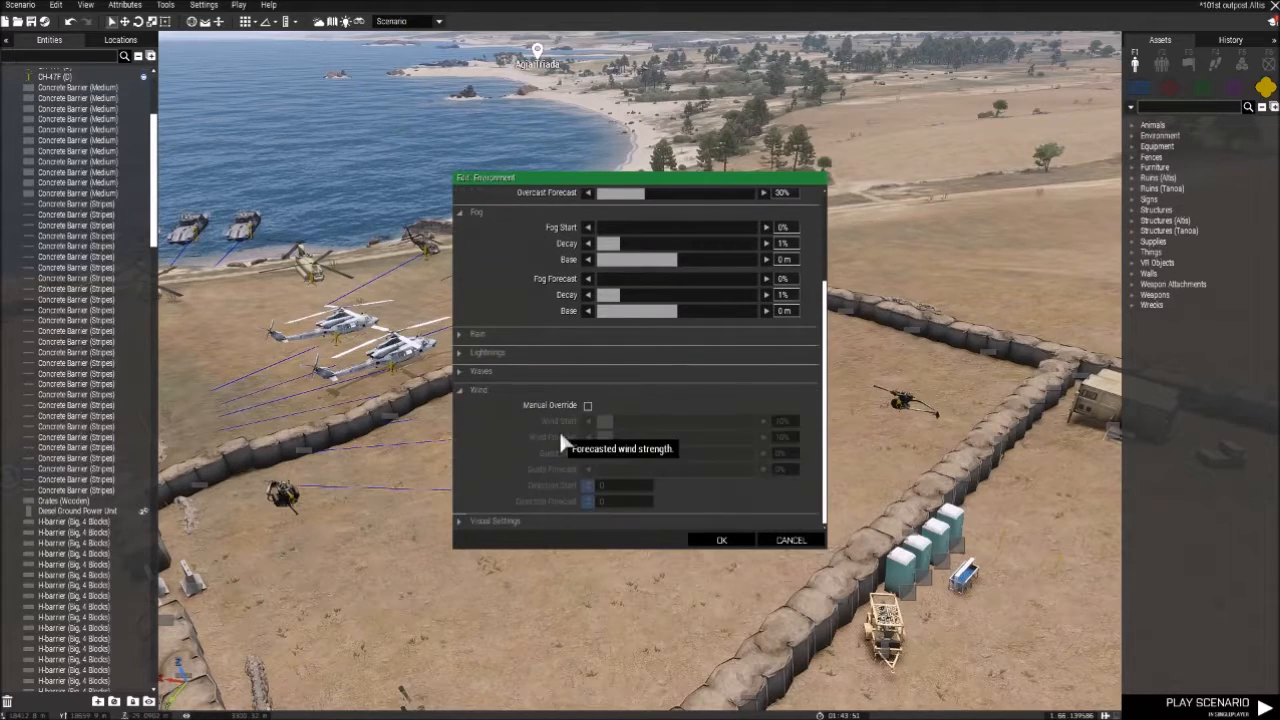
left_click(459, 390)
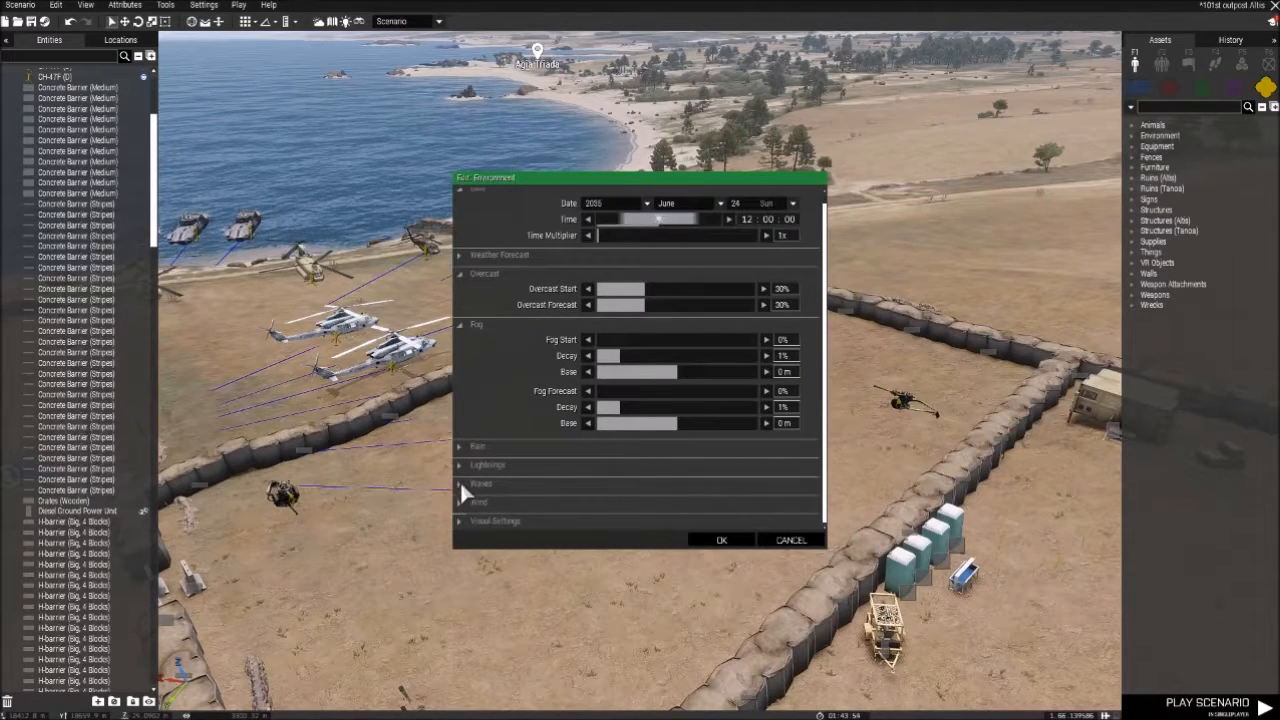
- Inspect the Waves and Weather Forecast sections of the Environment attributes and cancel out of them
left_click(460, 483)
scroll(585, 421, "down", 2)
scroll(600, 392, "up", 2)
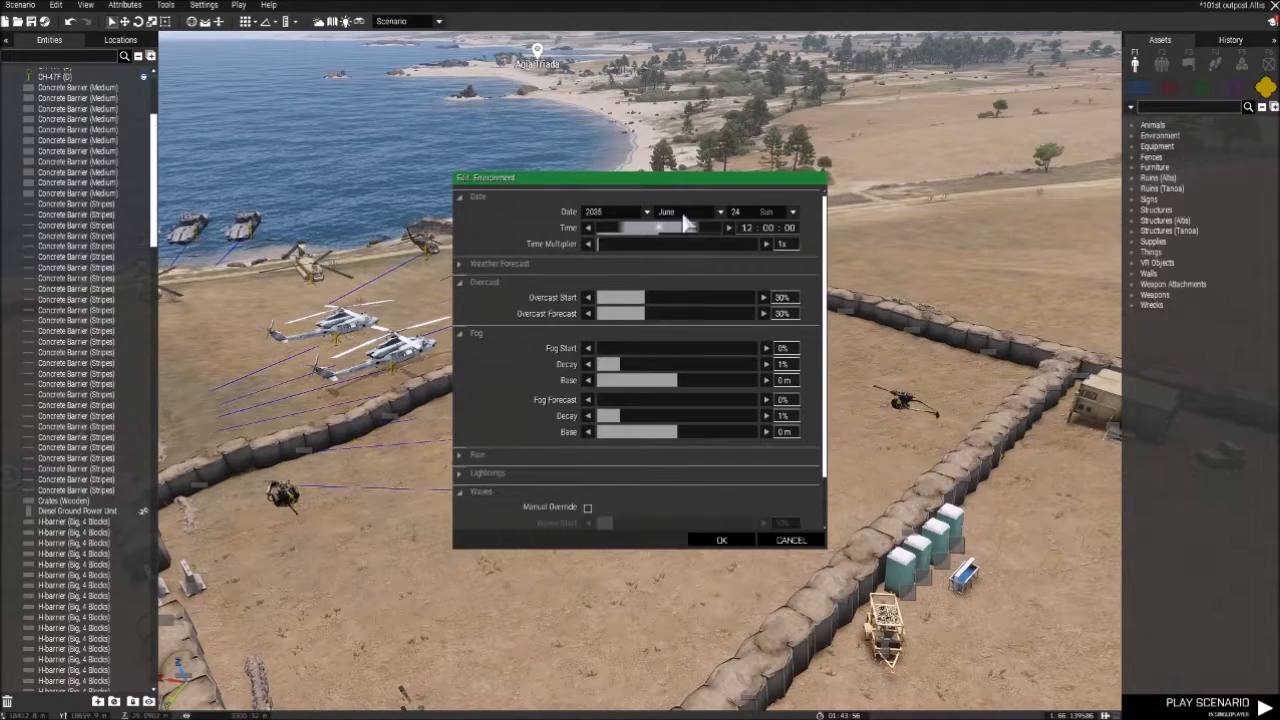
left_click(460, 263)
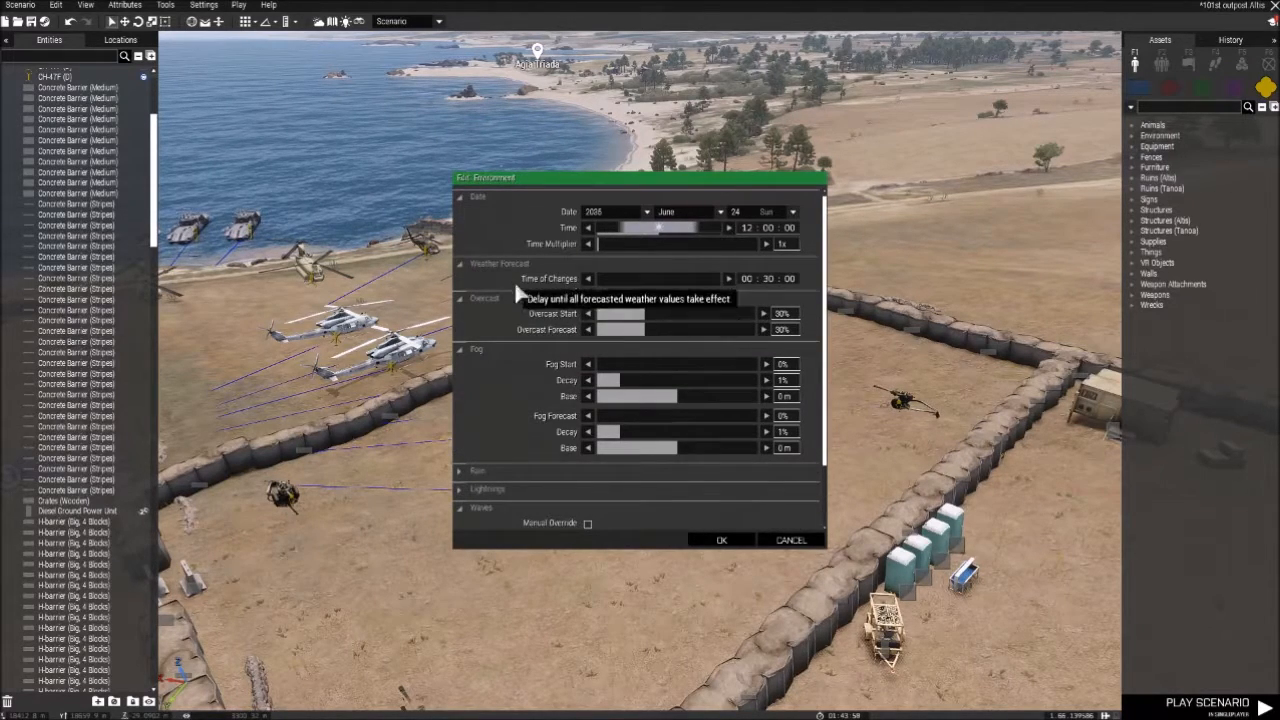
scroll(494, 344, "down", 1)
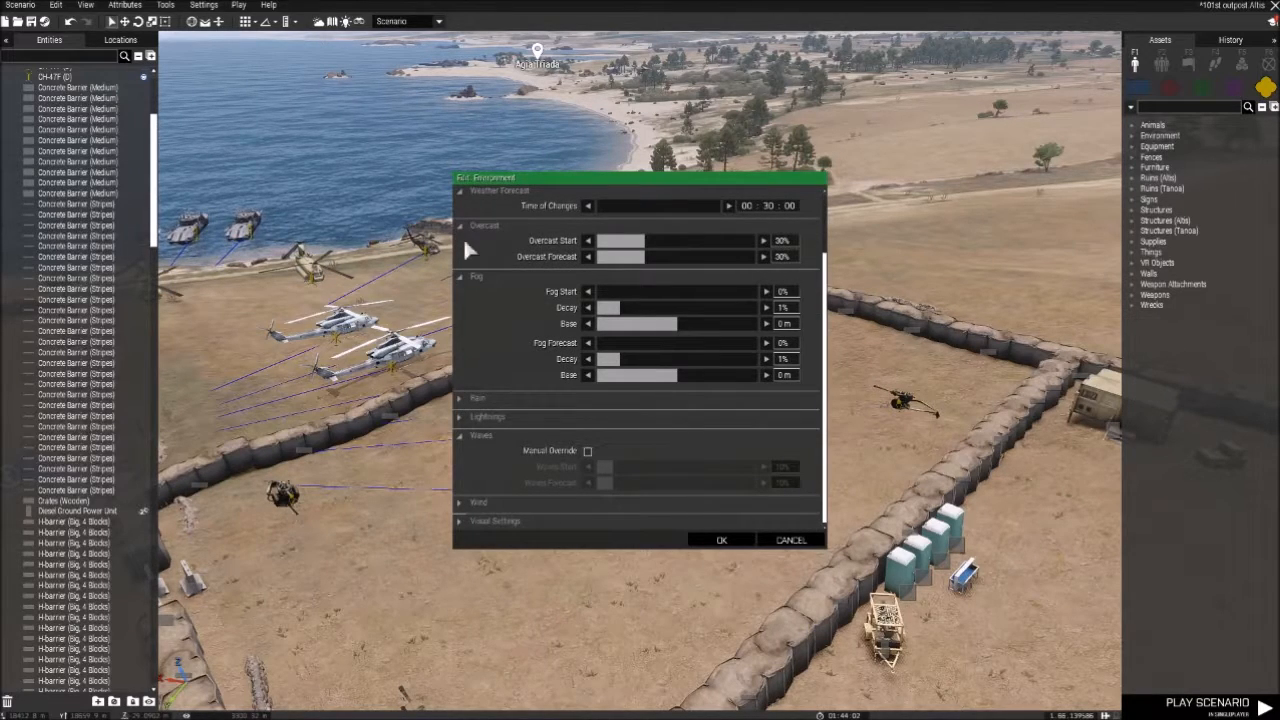
left_click(786, 543)
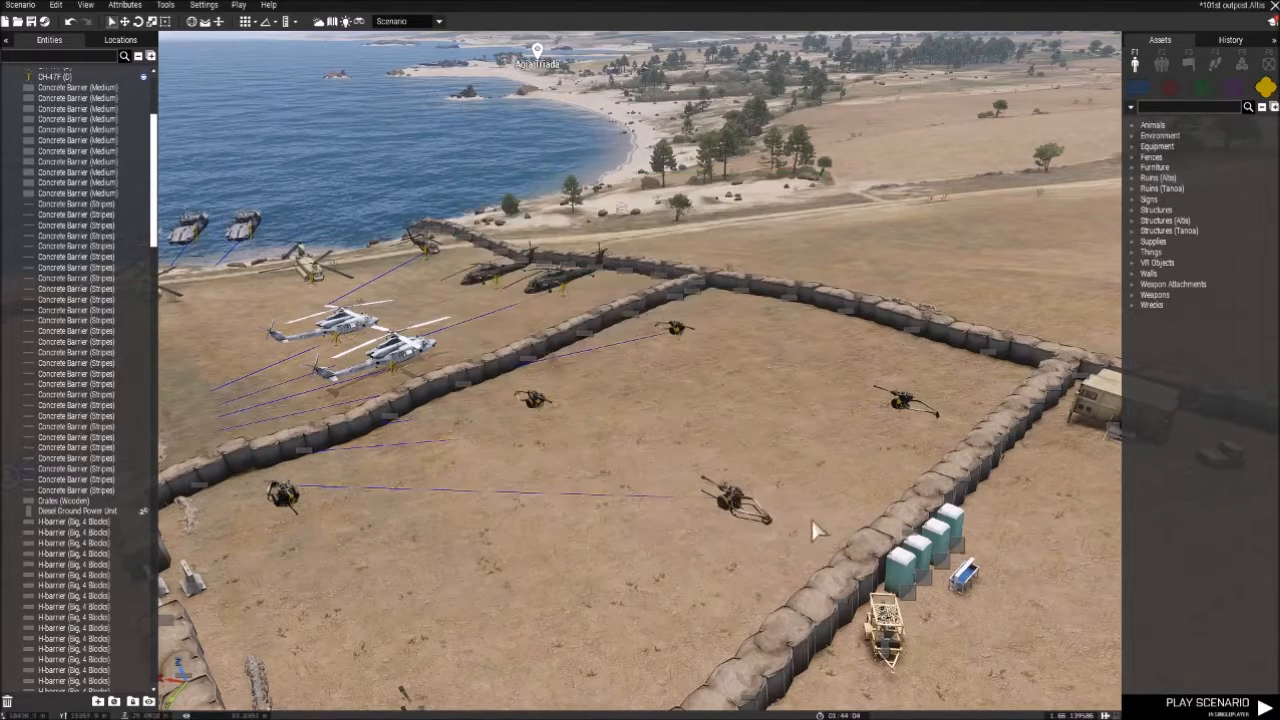
- Open the Multiplayer attributes, collapse the Revive section and examine the available respawn types without changing the selection
left_click(125, 5)
left_click(140, 47)
scroll(545, 255, "down", 6)
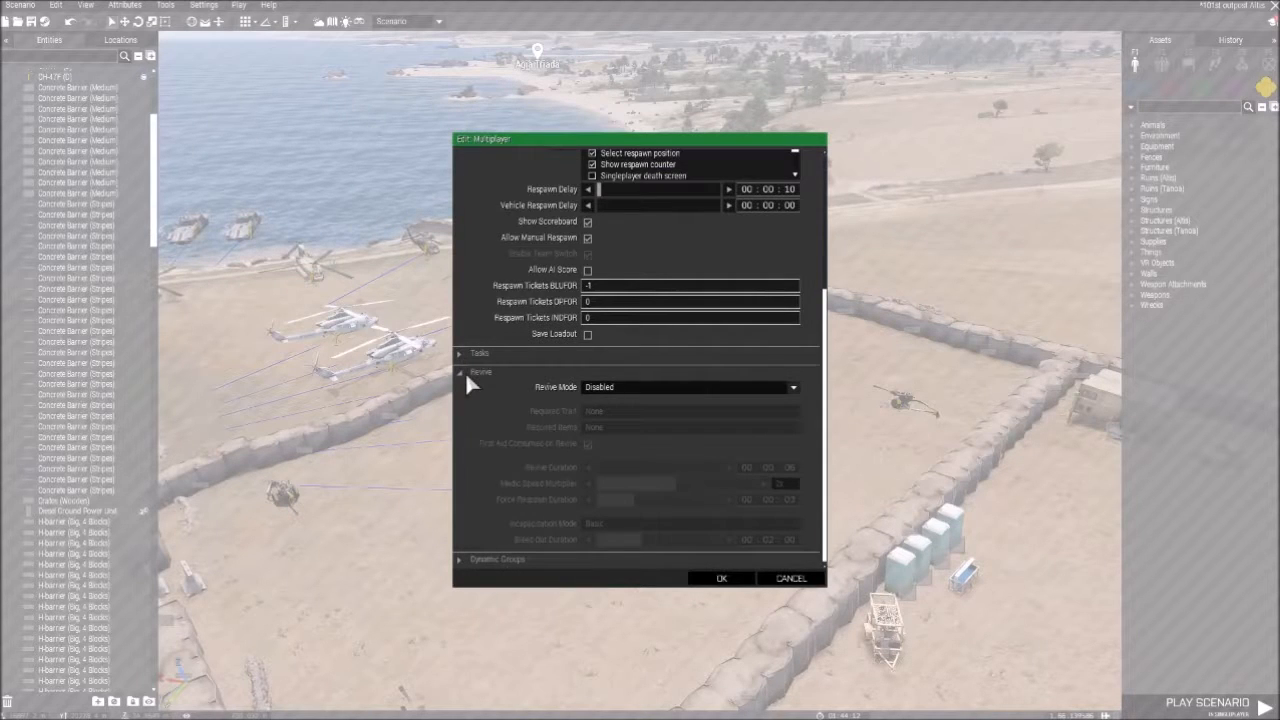
left_click(466, 375)
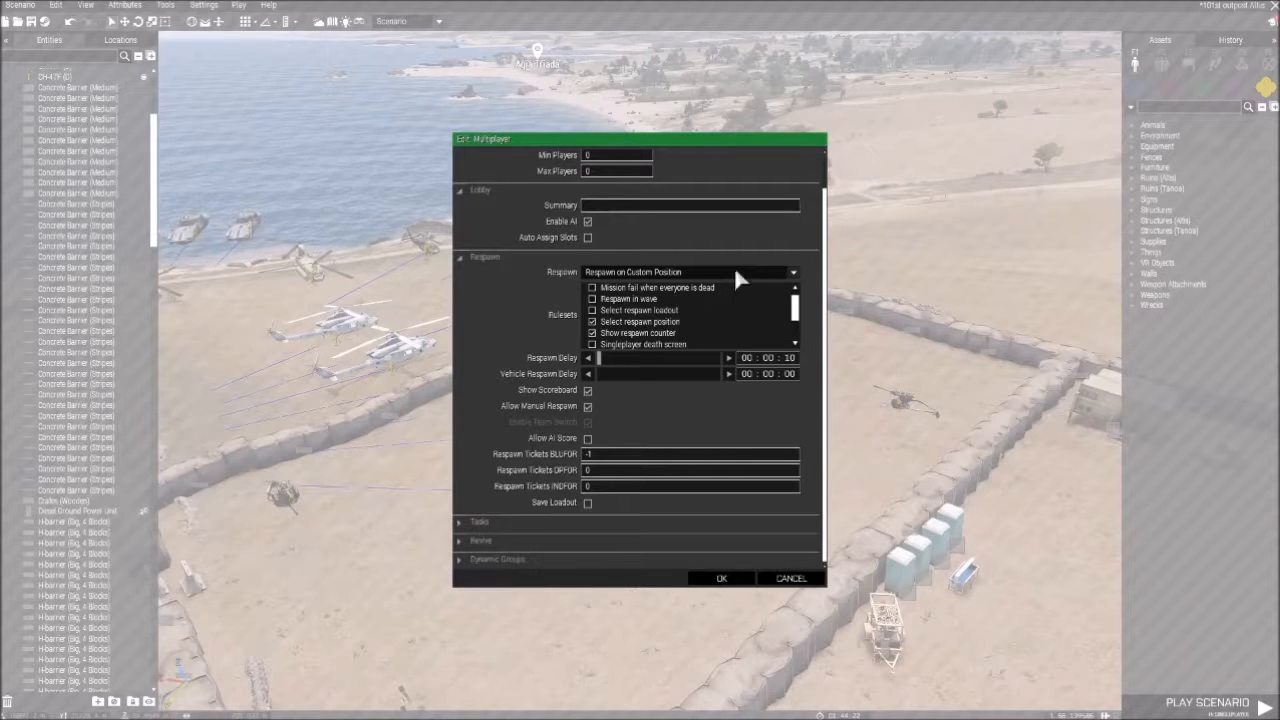
left_click(668, 273)
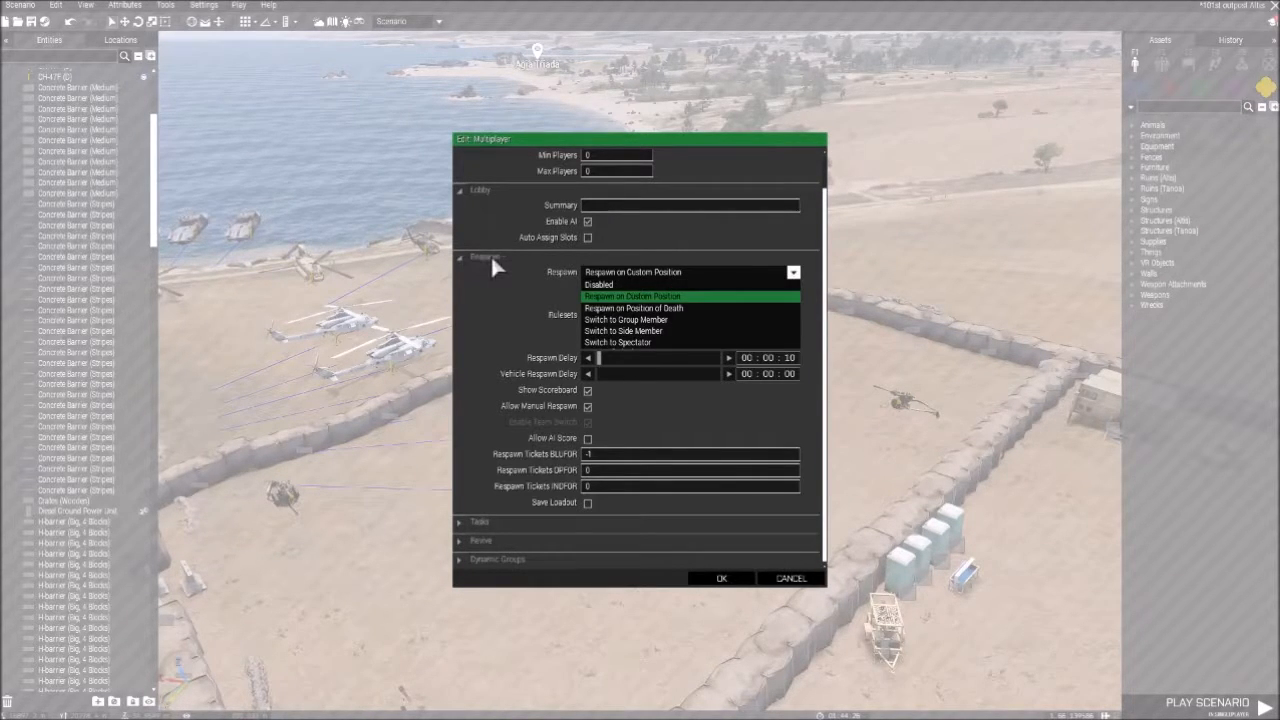
left_click(510, 311)
- Expand the Revive section and set Revive Mode to Enabled for all players
left_click(462, 545)
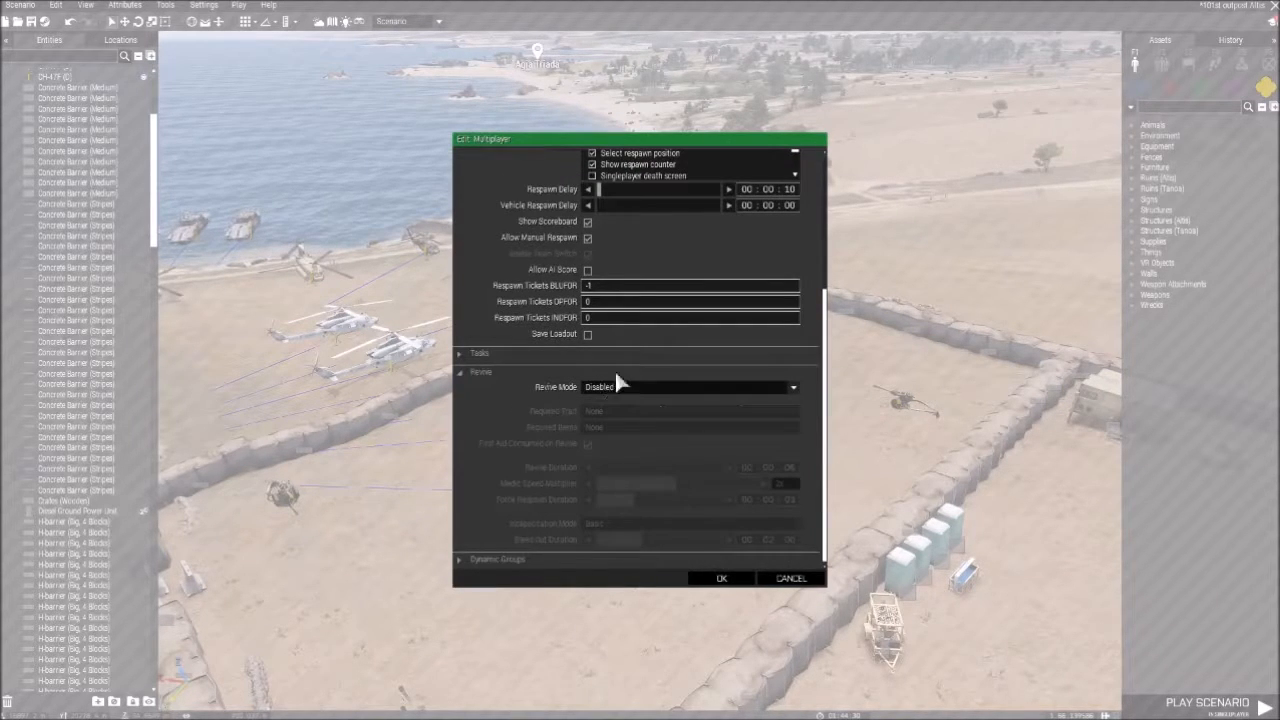
left_click(620, 391)
left_click(614, 412)
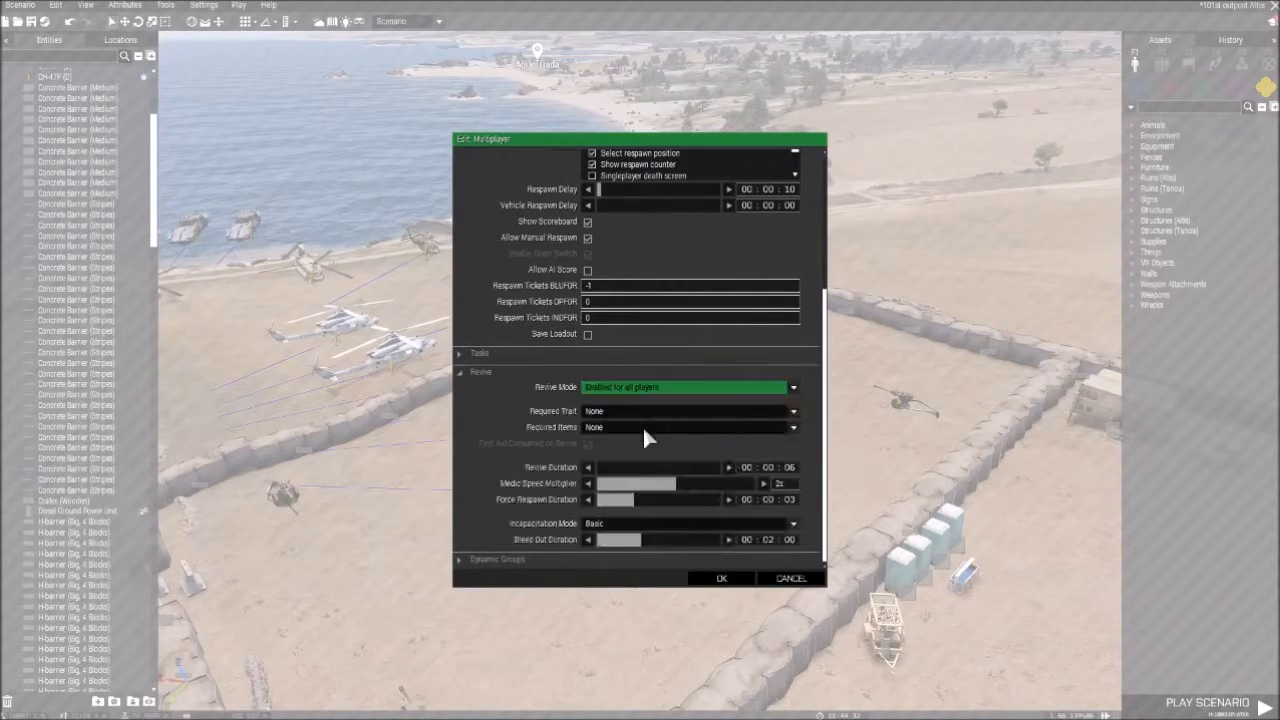
- Keep the revive Required Trait at None, set Required Items to First Aid Kit / Medikit and leave First Aid Consumed on Revive enabled
left_click(622, 410)
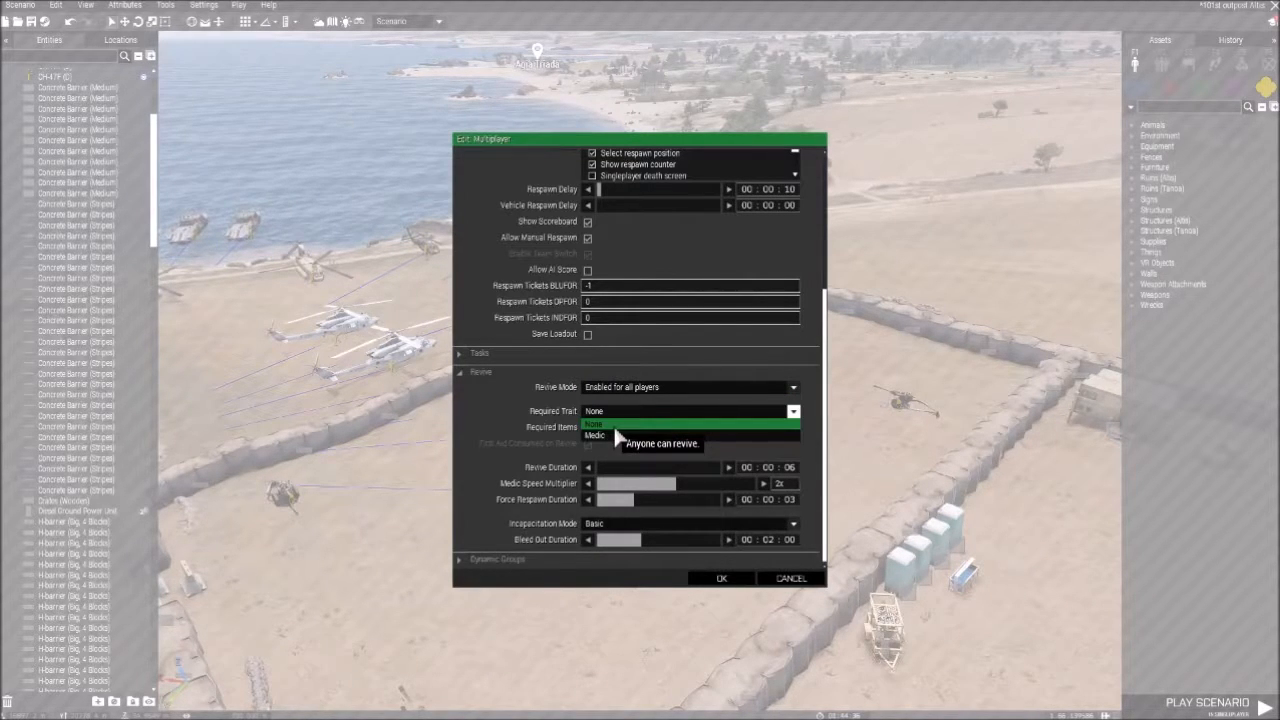
left_click(615, 427)
left_click(615, 430)
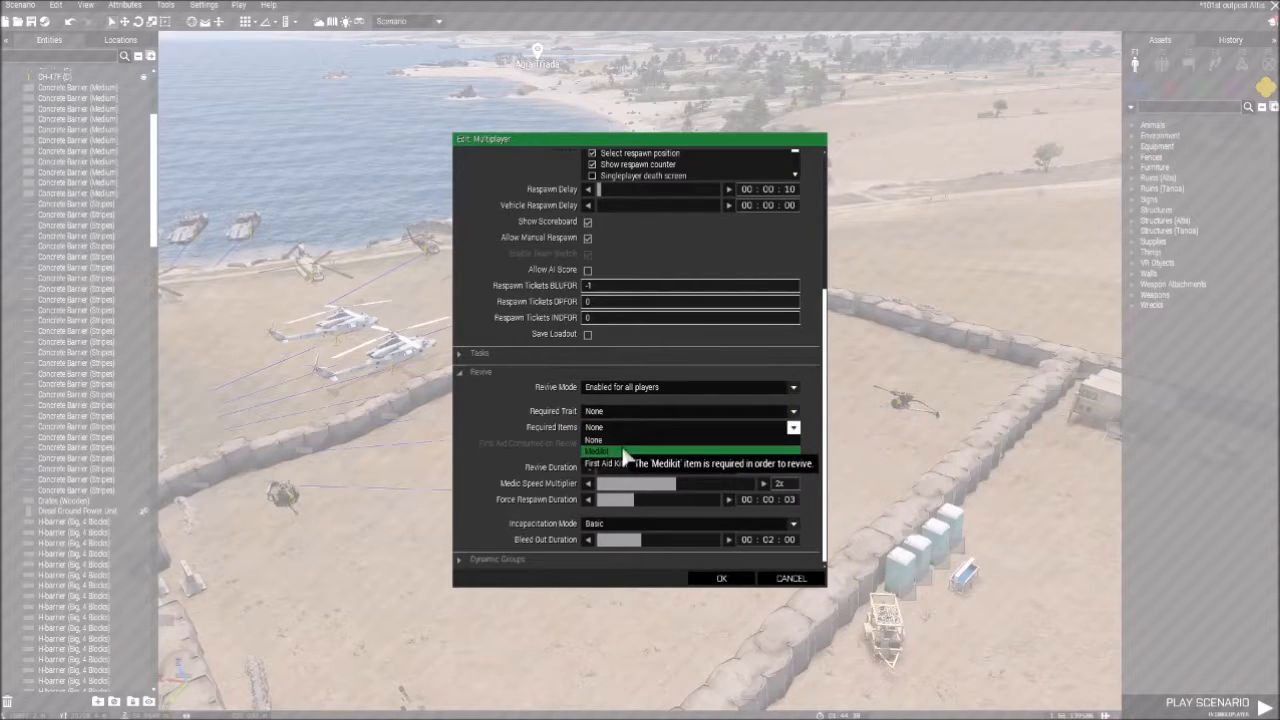
left_click(618, 464)
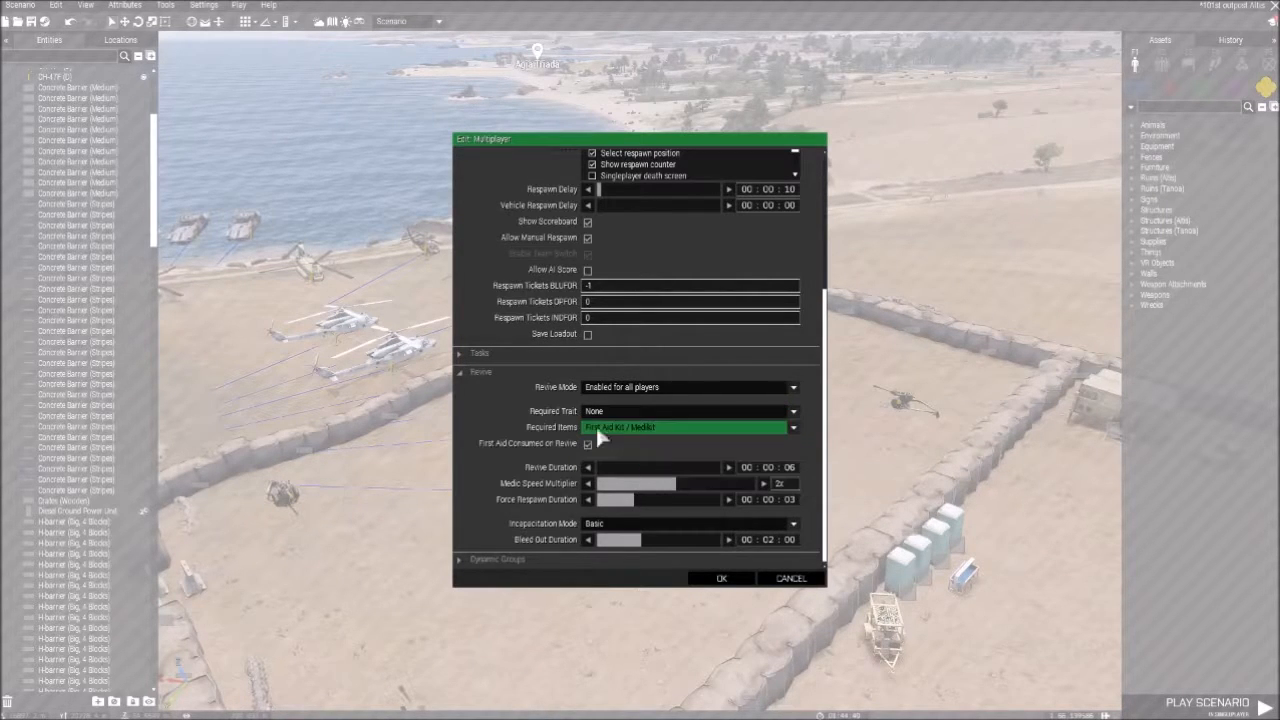
left_click(588, 445)
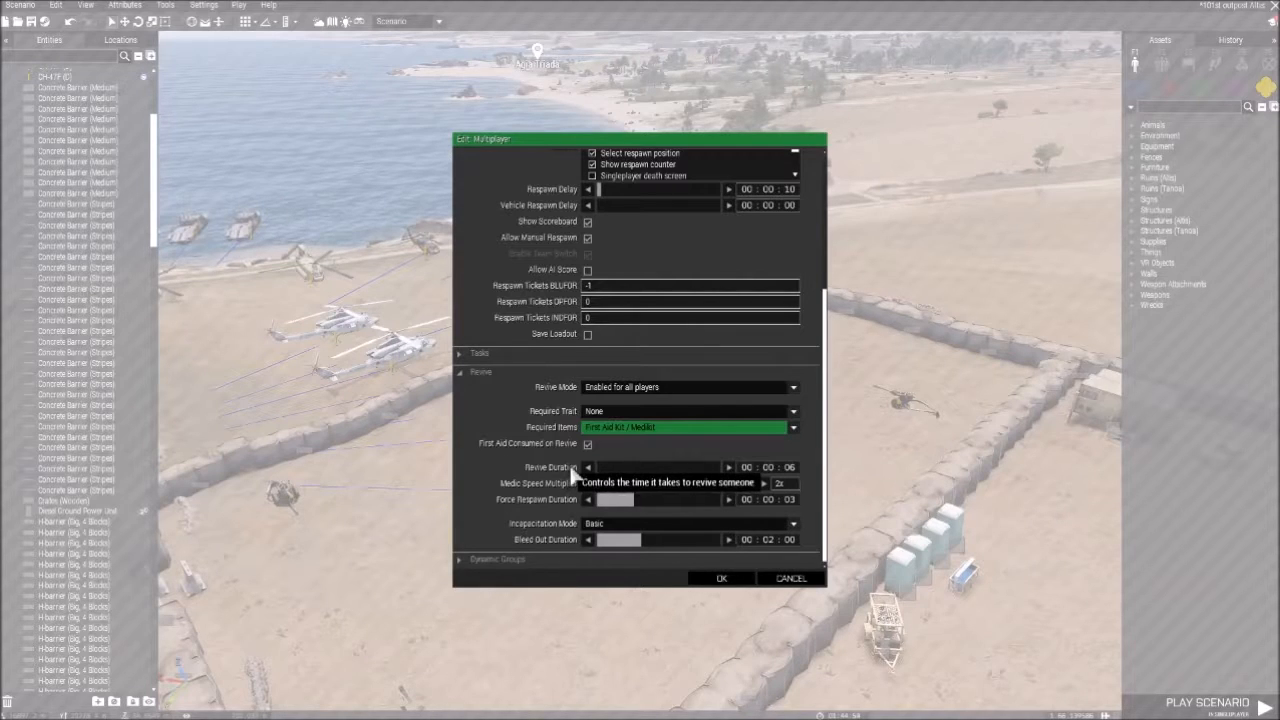
- Try adjusting the Medic Speed Multiplier and return it to 2x
left_click(795, 467)
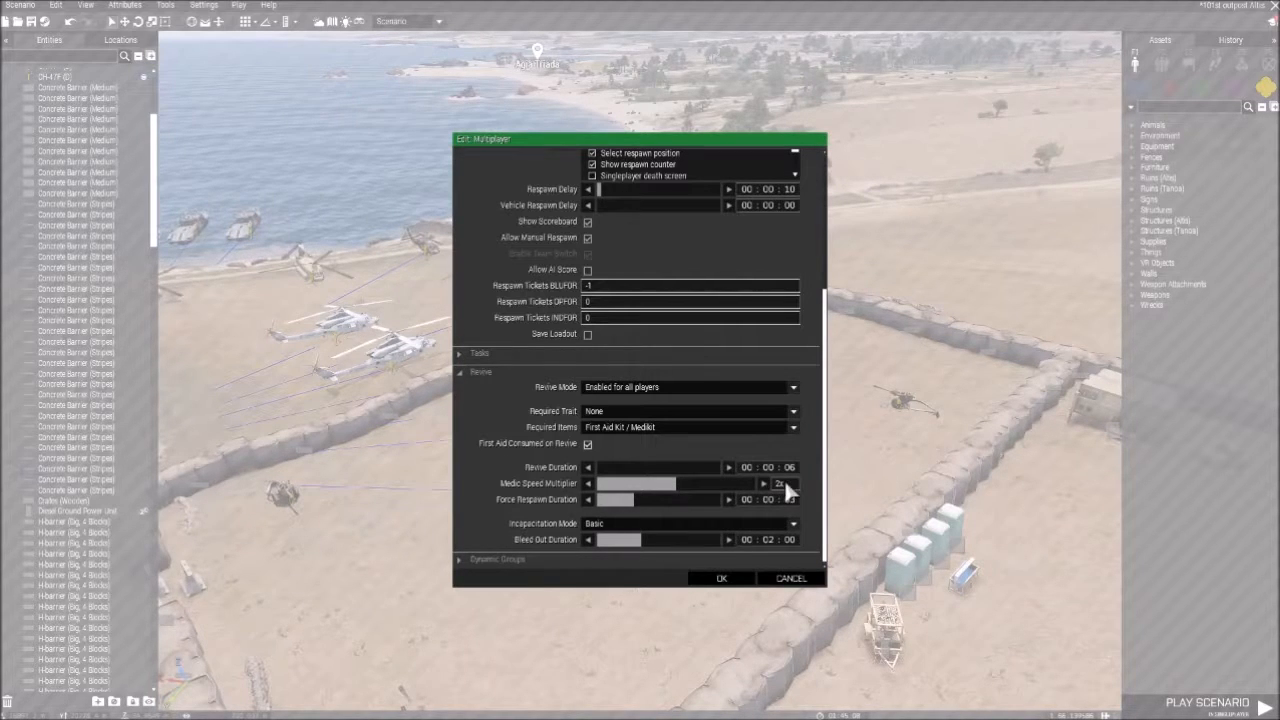
left_click_drag(713, 487, 671, 485)
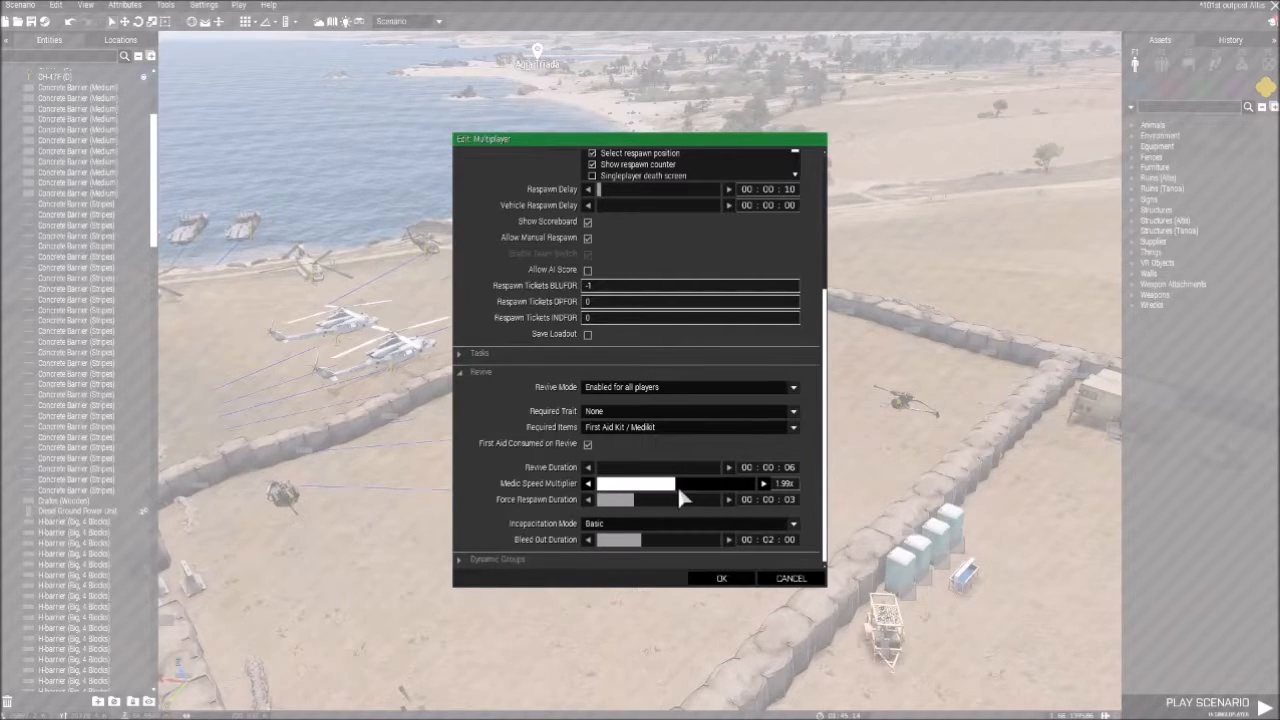
left_click_drag(678, 486, 679, 485)
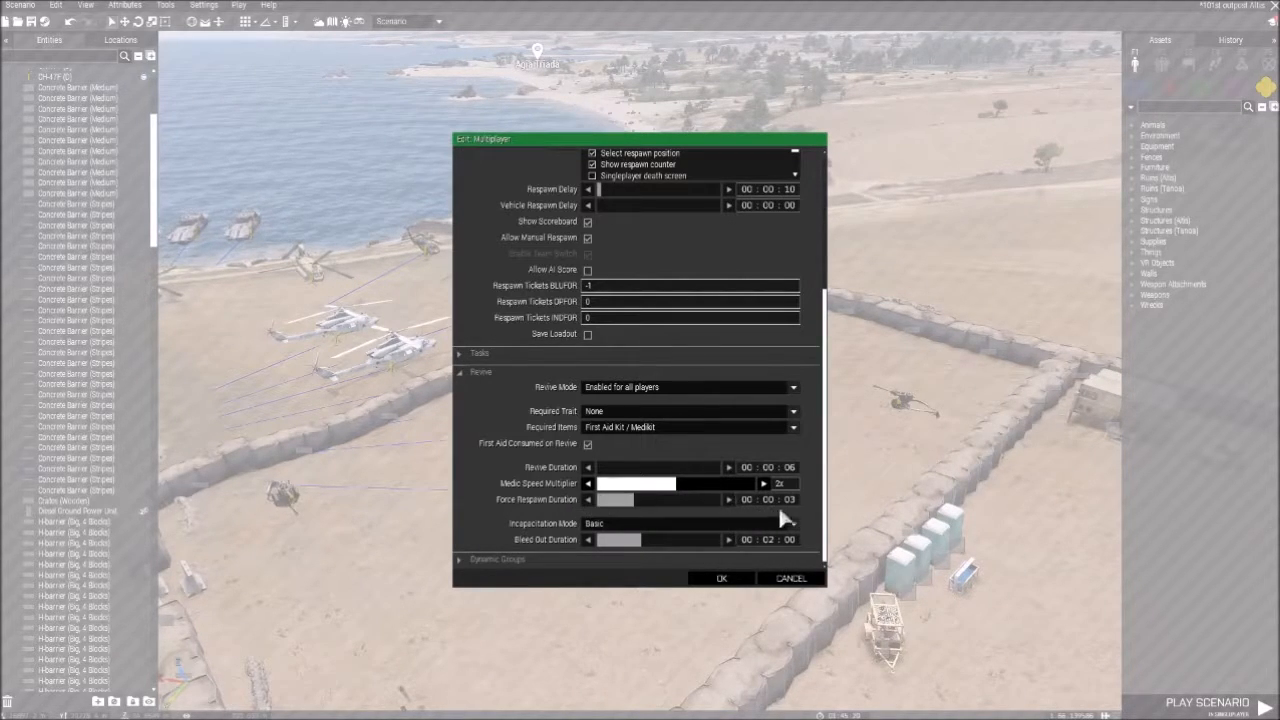
- Compare the available Incapacitation Mode options and set the mode to Advanced
mouse_move(665, 508)
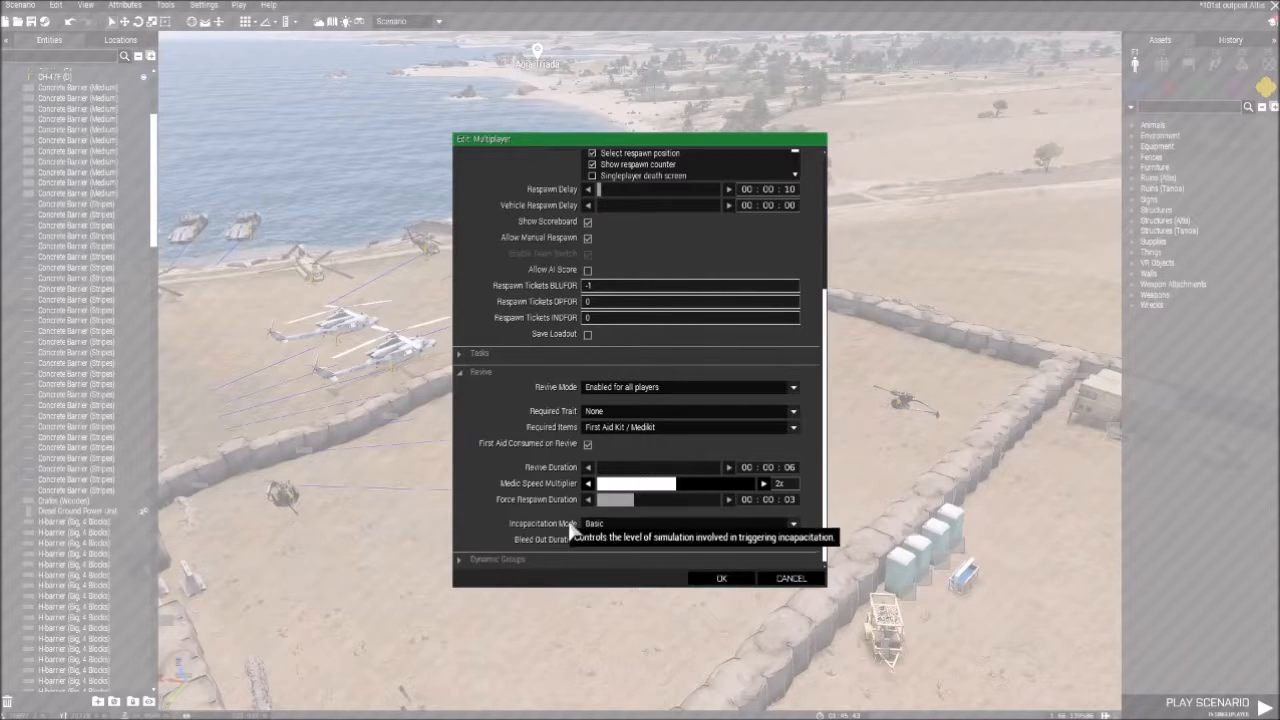
left_click(600, 526)
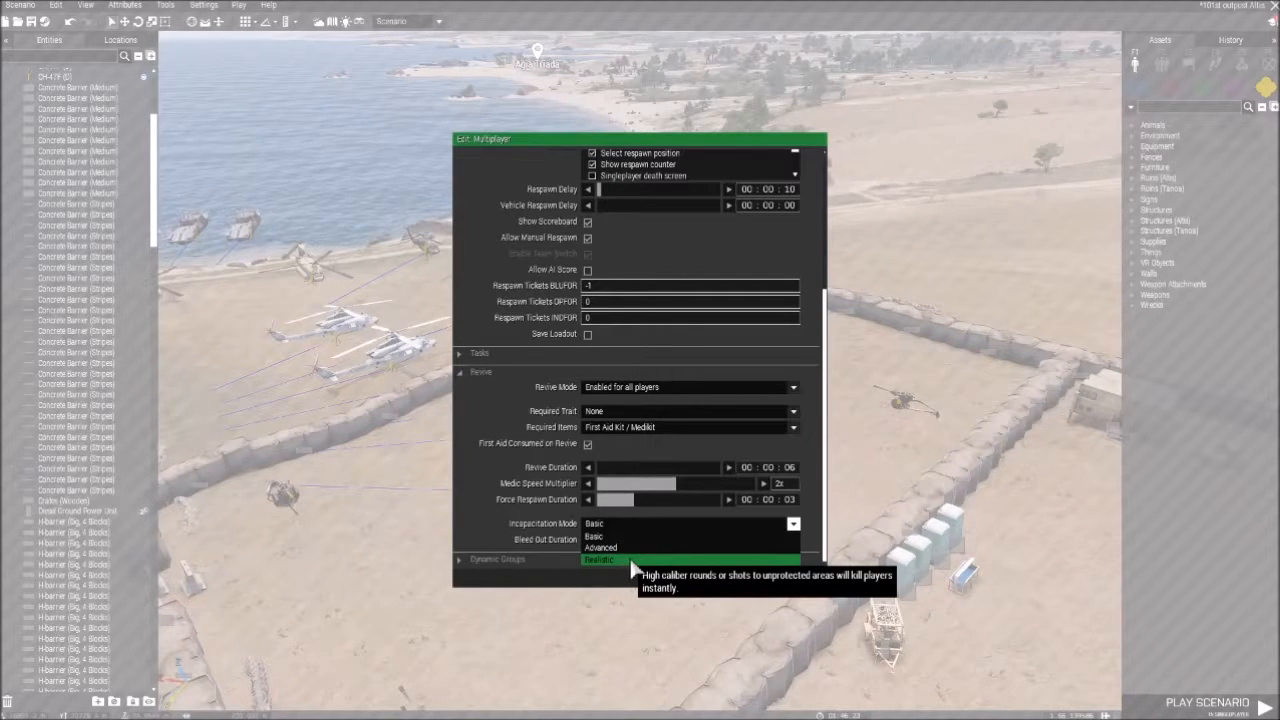
left_click(608, 547)
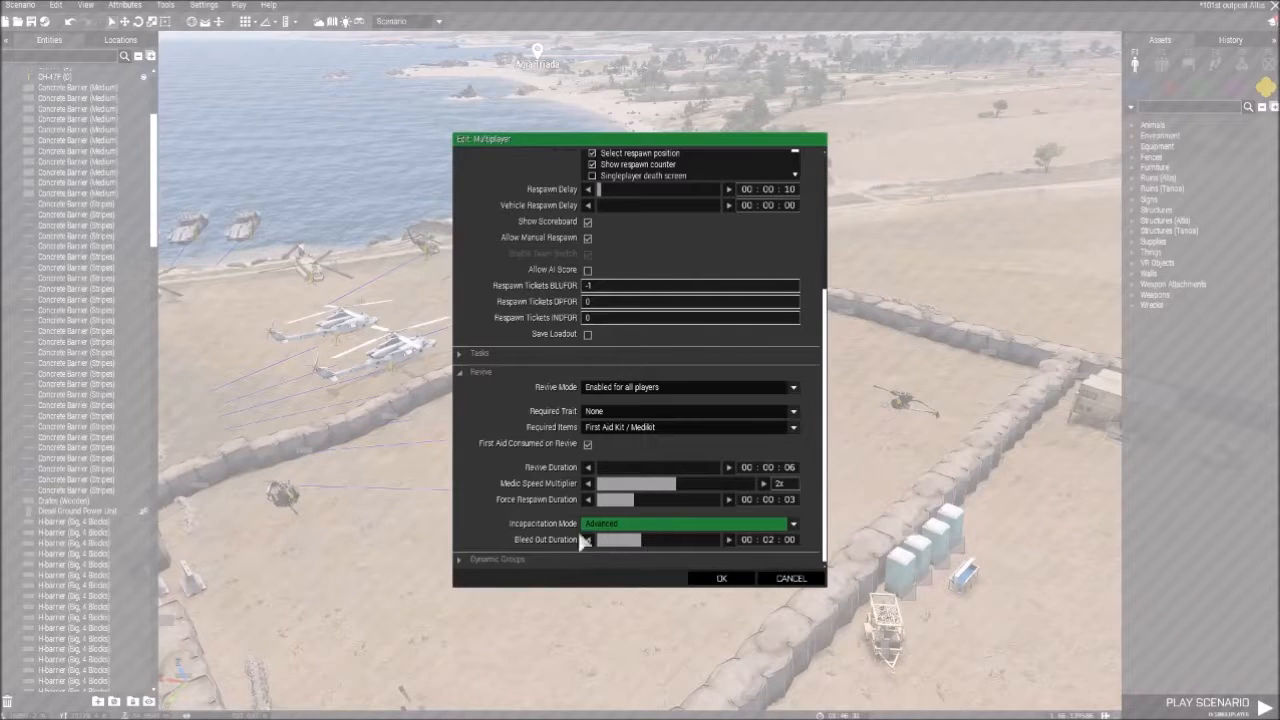
- Expand the Dynamic Groups section, disable dynamic groups and accept the Multiplayer attributes
left_click(465, 560)
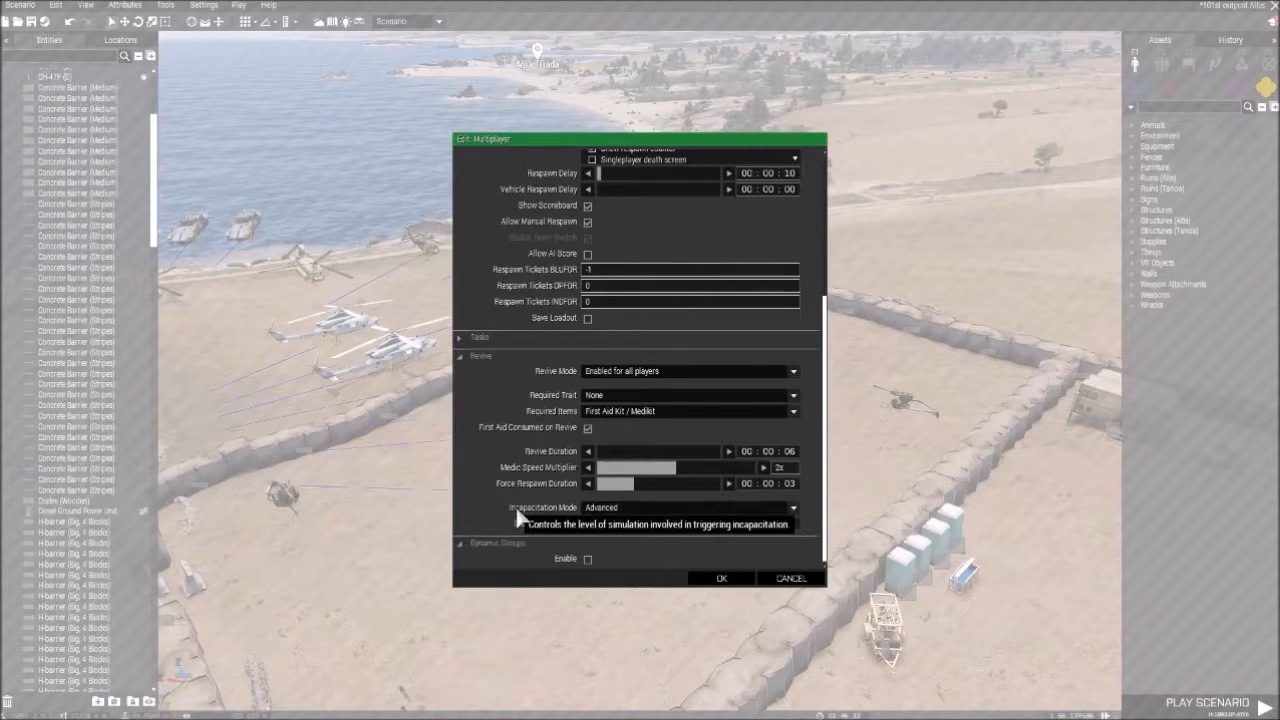
left_click(588, 559)
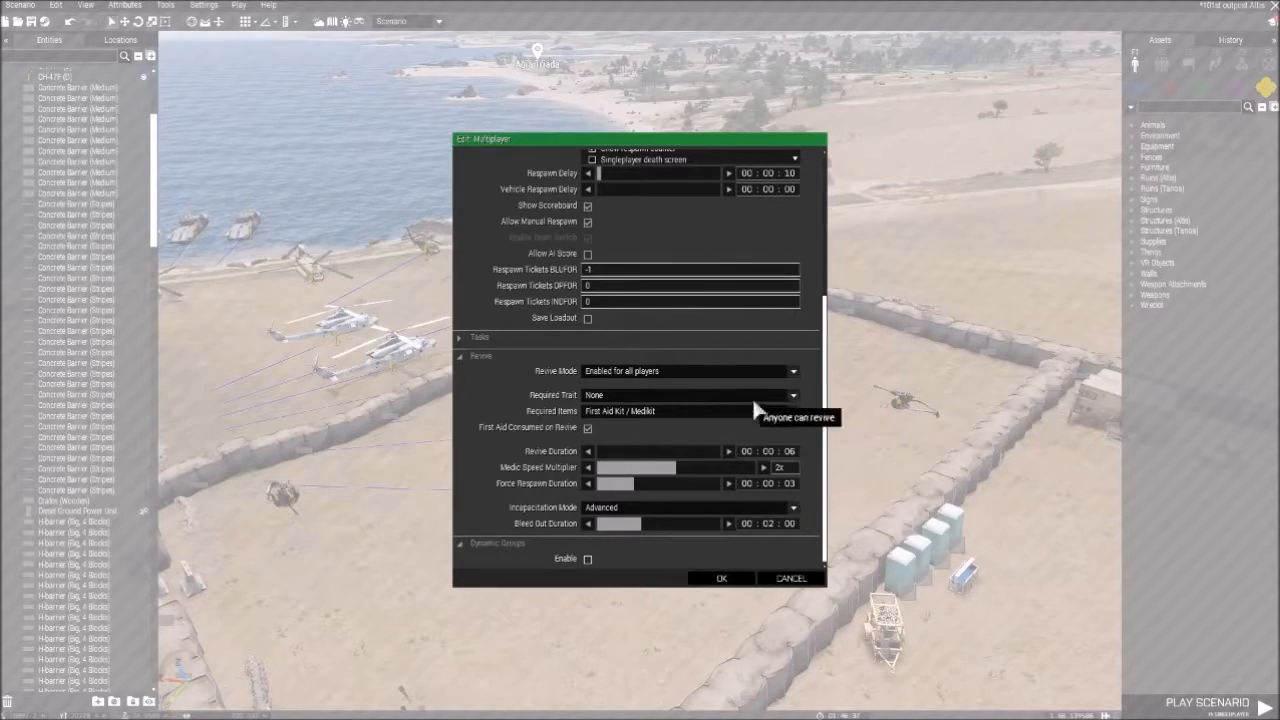
left_click(726, 580)
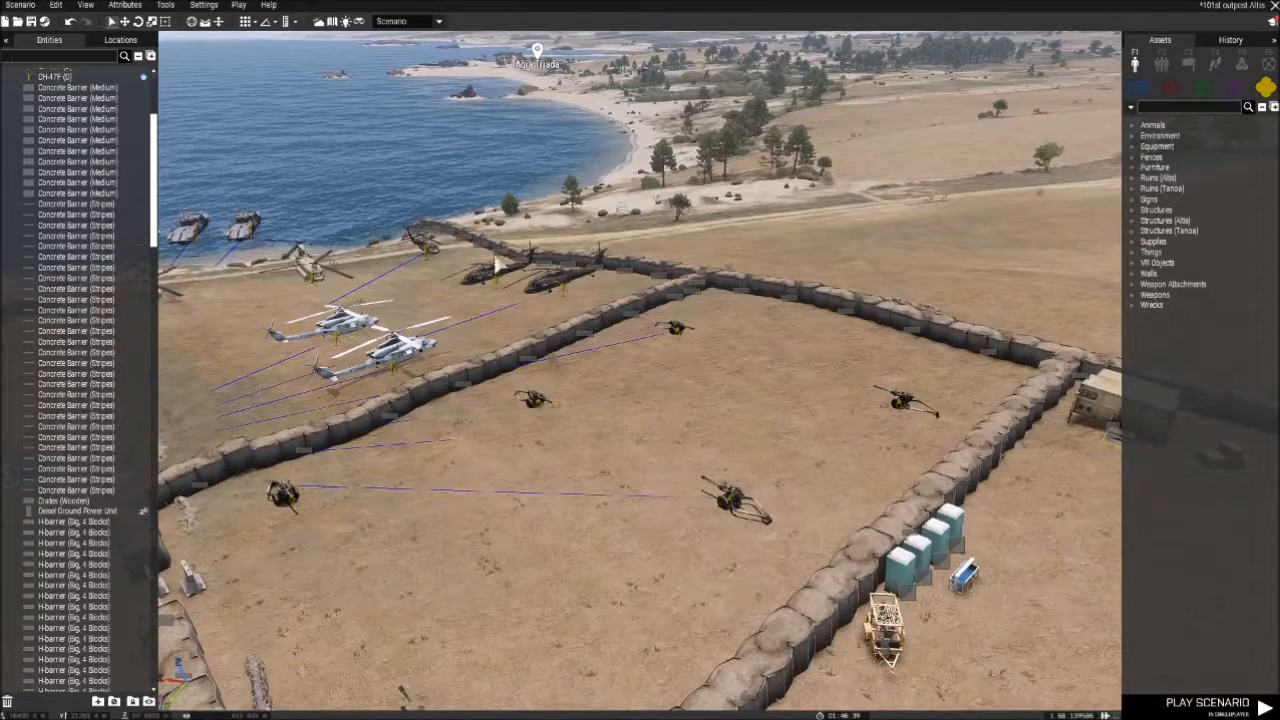
scroll(583, 276, "down", 1)
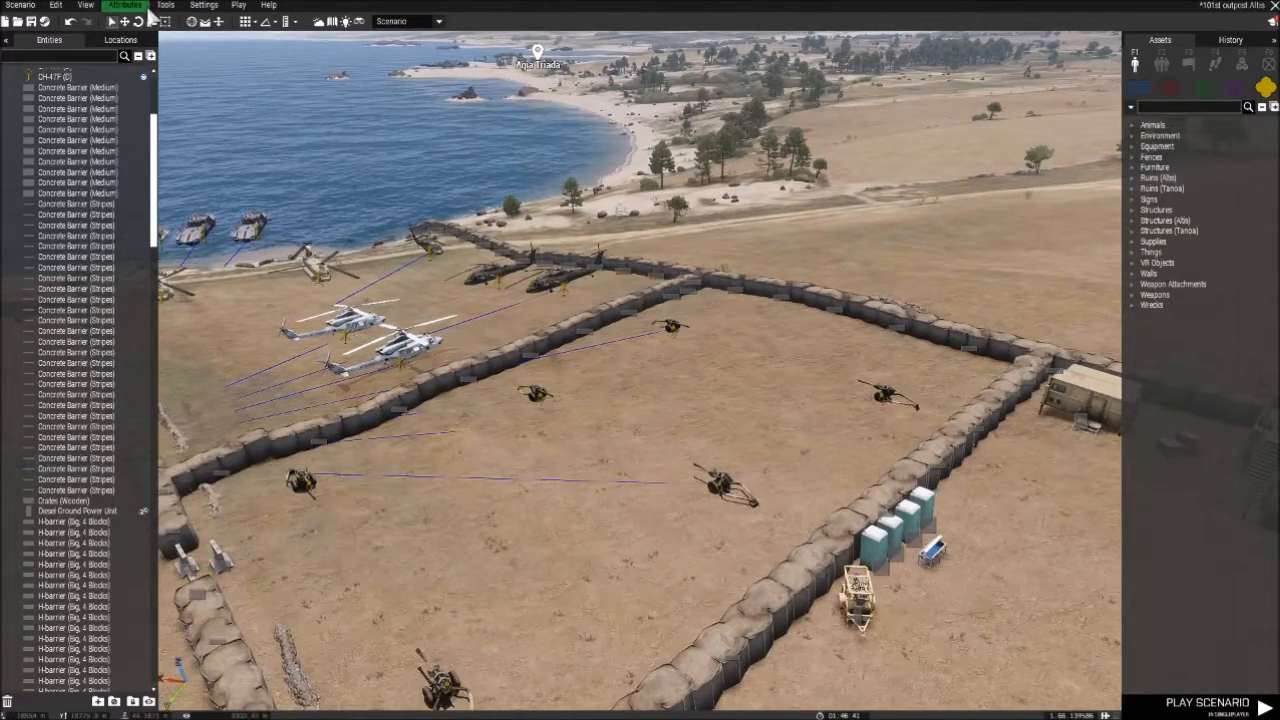
left_click(140, 6)
left_click(142, 55)
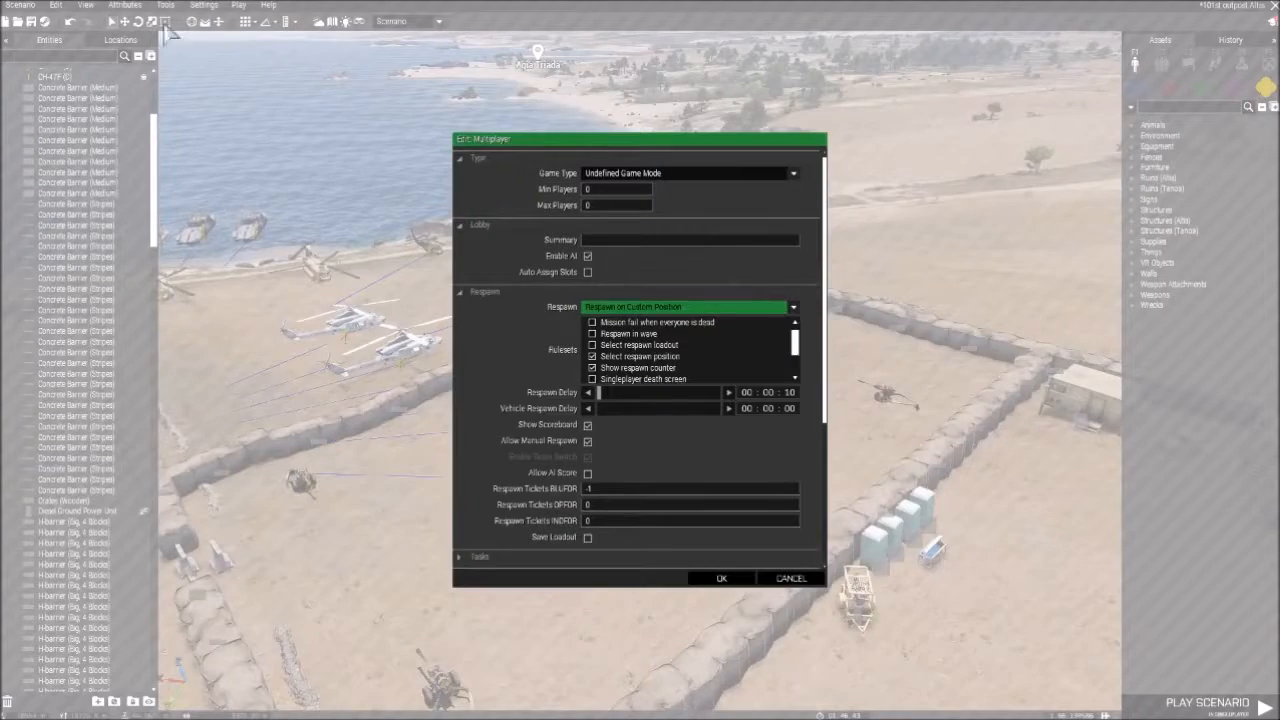
left_click(792, 579)
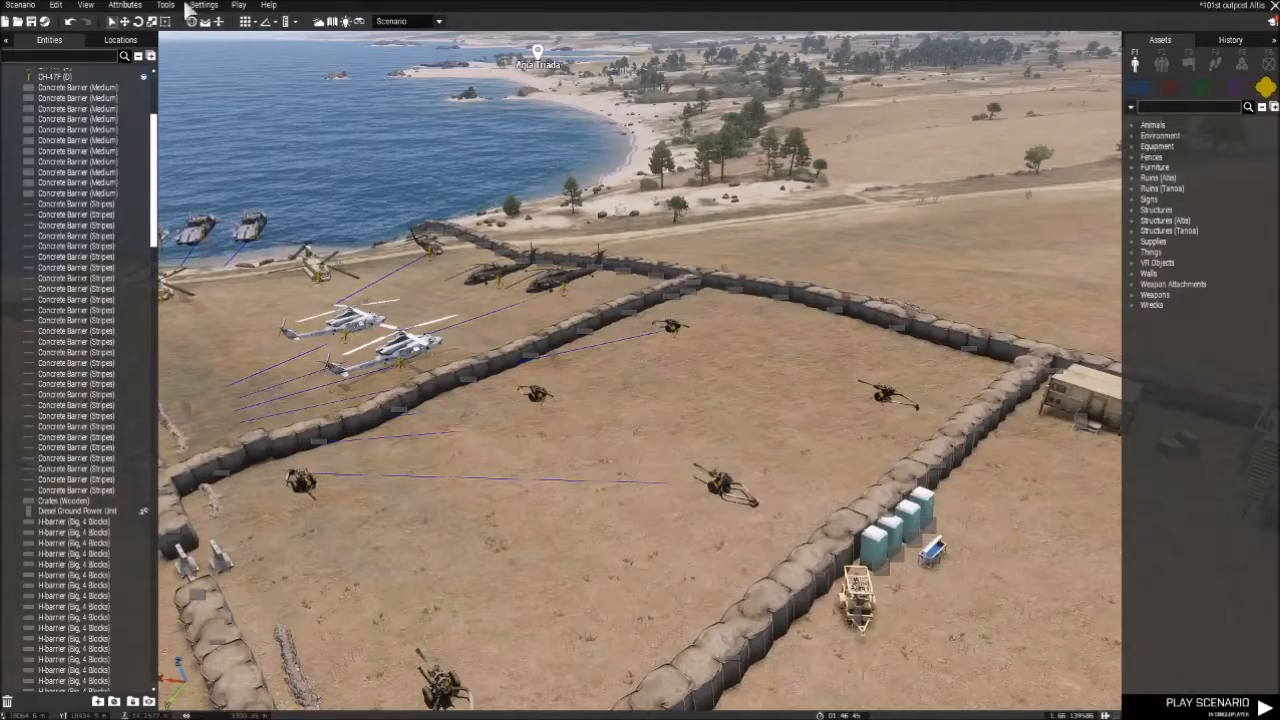
- Open the scenario's Performance attributes and expand the garbage collection sections for Global Settings, Character Corpses and Vehicle Wrecks
left_click(140, 6)
left_click(150, 72)
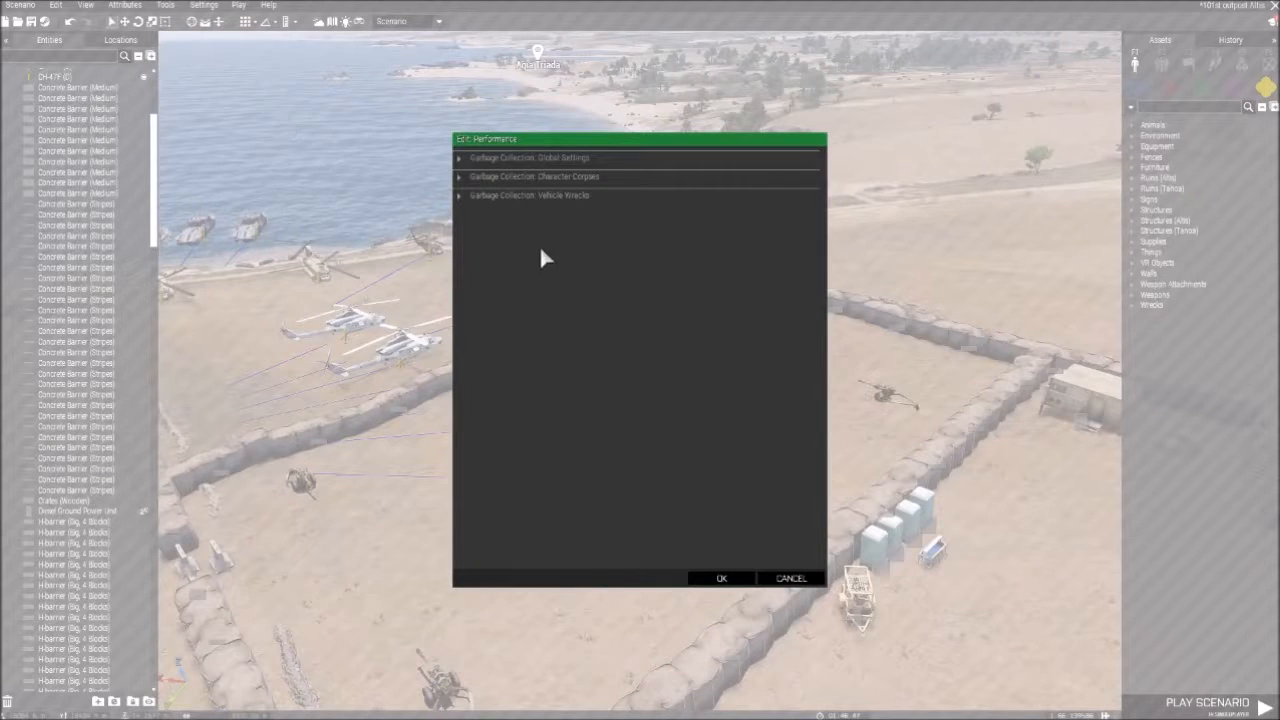
left_click(461, 158)
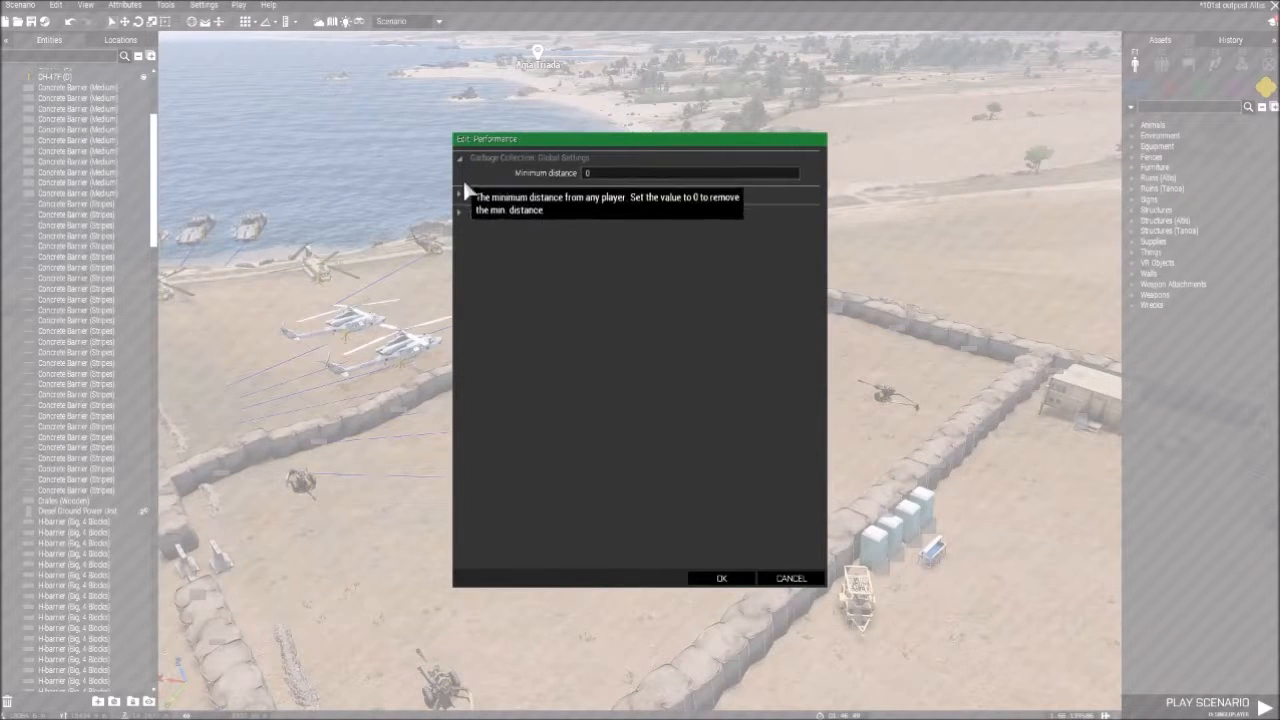
left_click(460, 192)
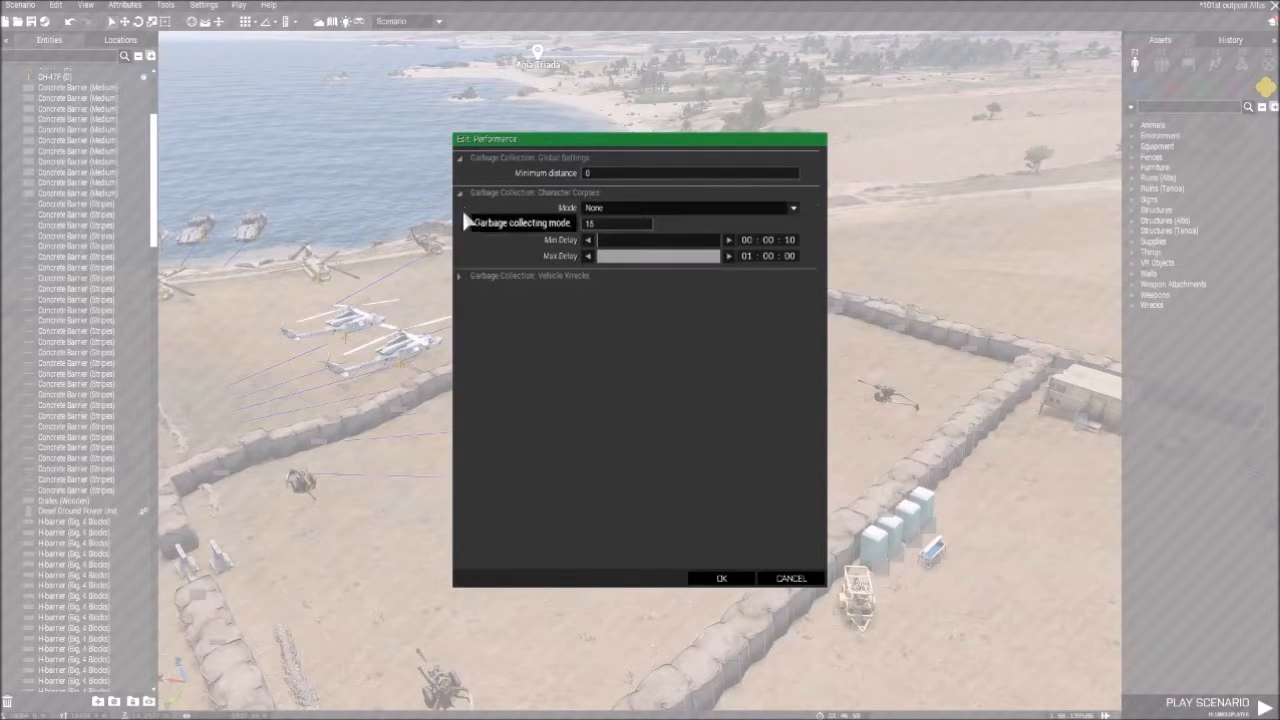
left_click(459, 275)
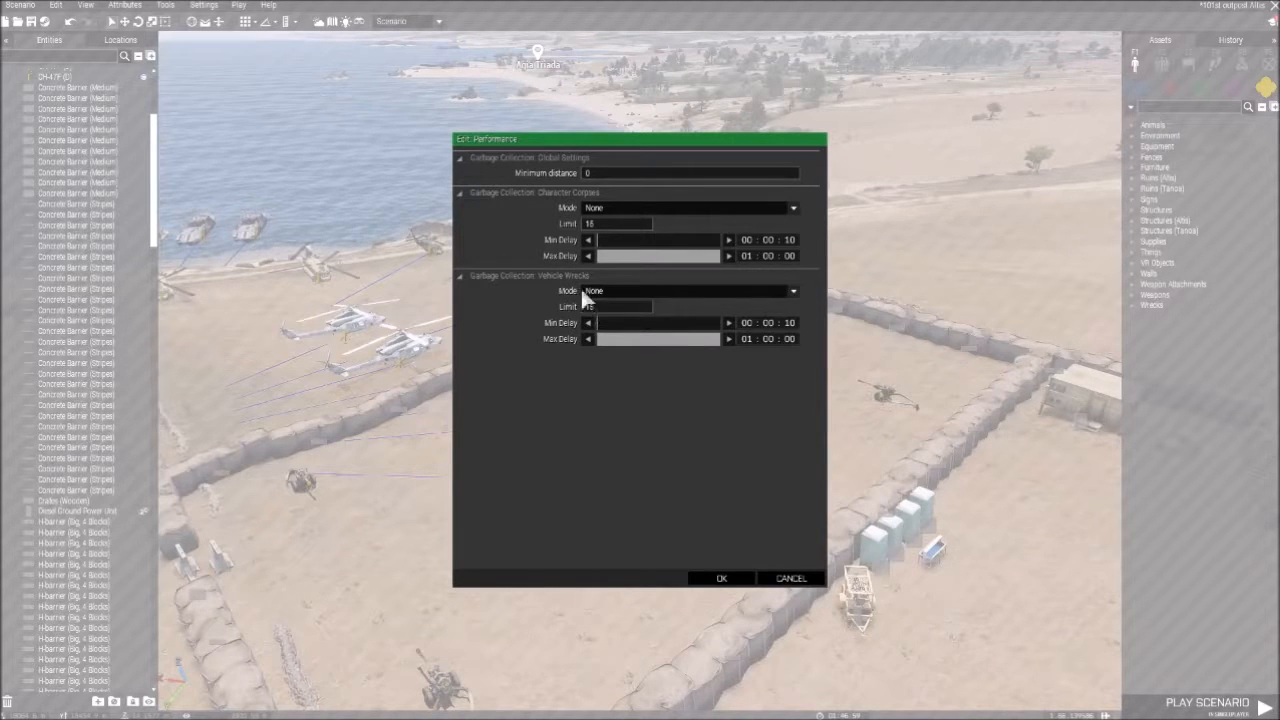
- Check the mode choices for Vehicle Wrecks garbage collection, keep None and cancel out of the Performance attributes
left_click(617, 291)
left_click(617, 297)
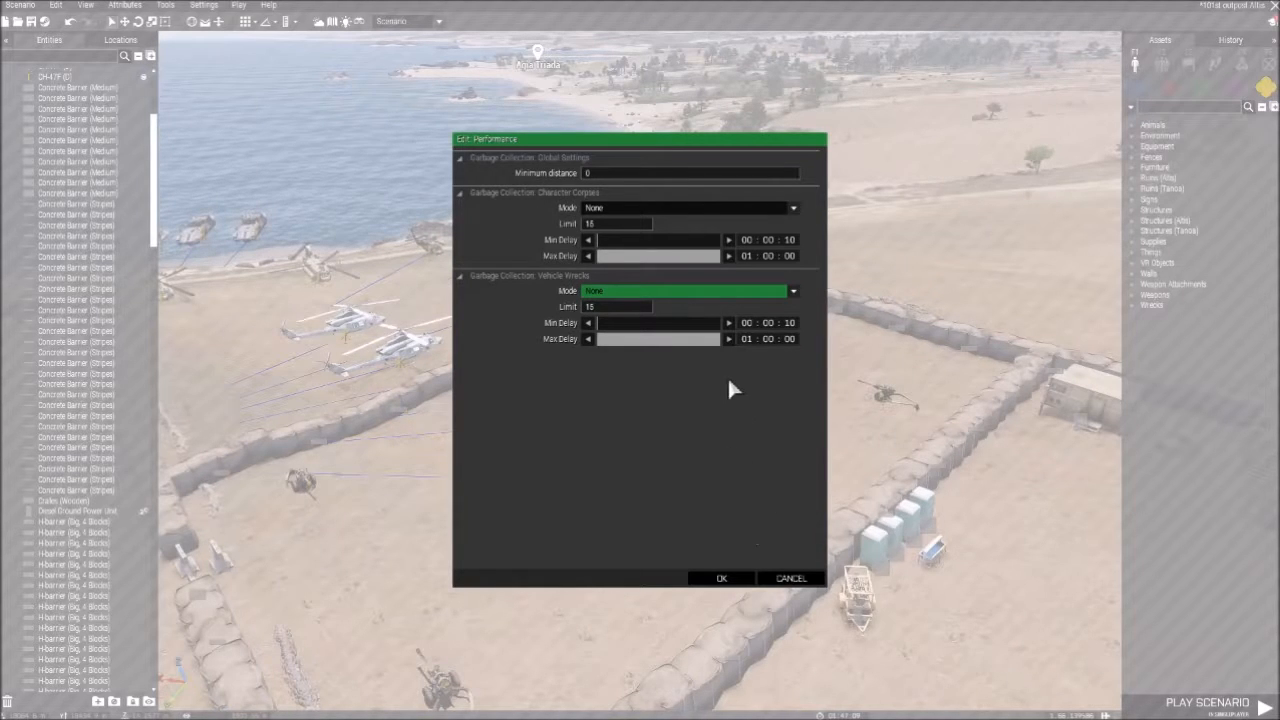
left_click(792, 580)
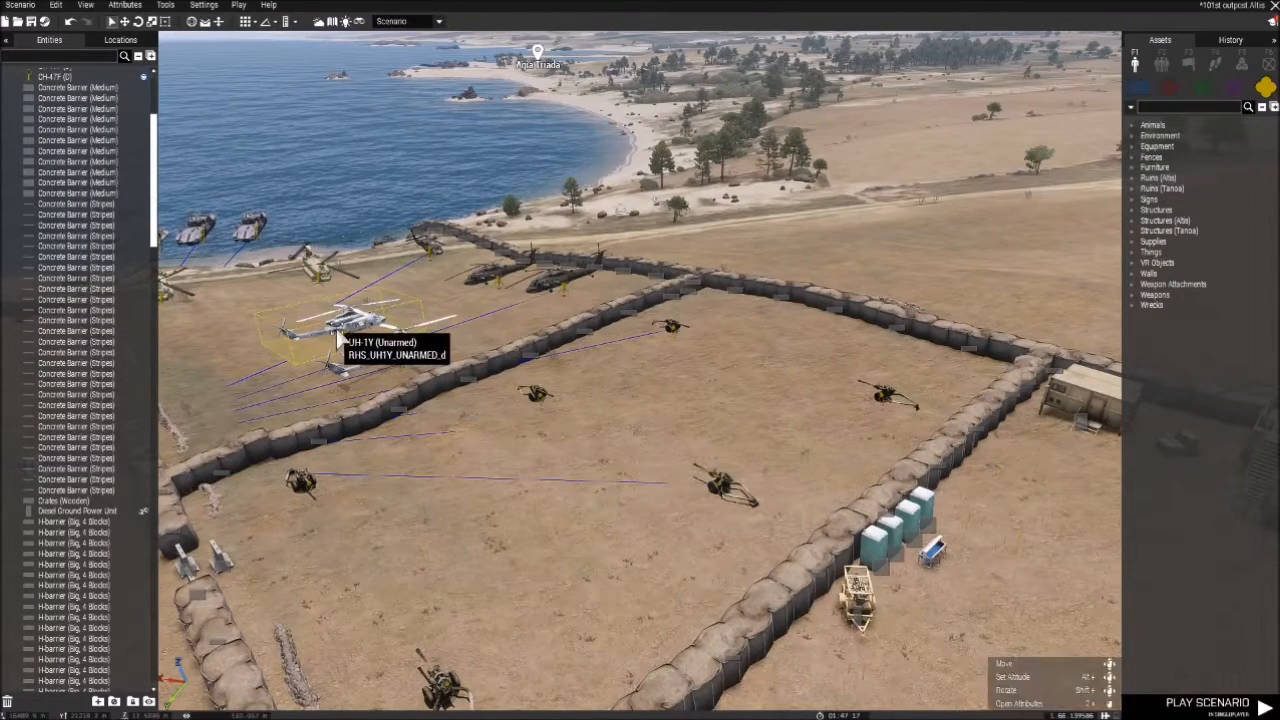
- Examine the available editor tools, including the Debug Console, Functions Viewer, Config Viewer and the 3den Enhanced placement, debug and loadout tools
left_click(165, 5)
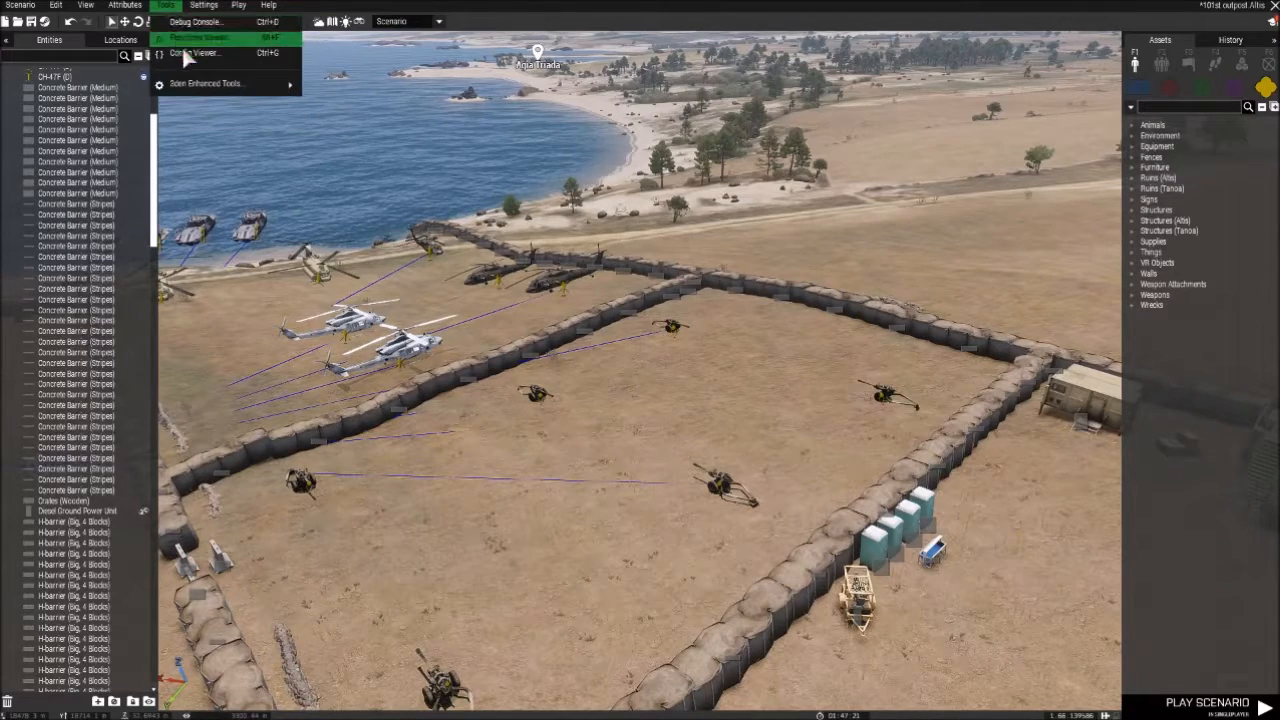
mouse_move(249, 90)
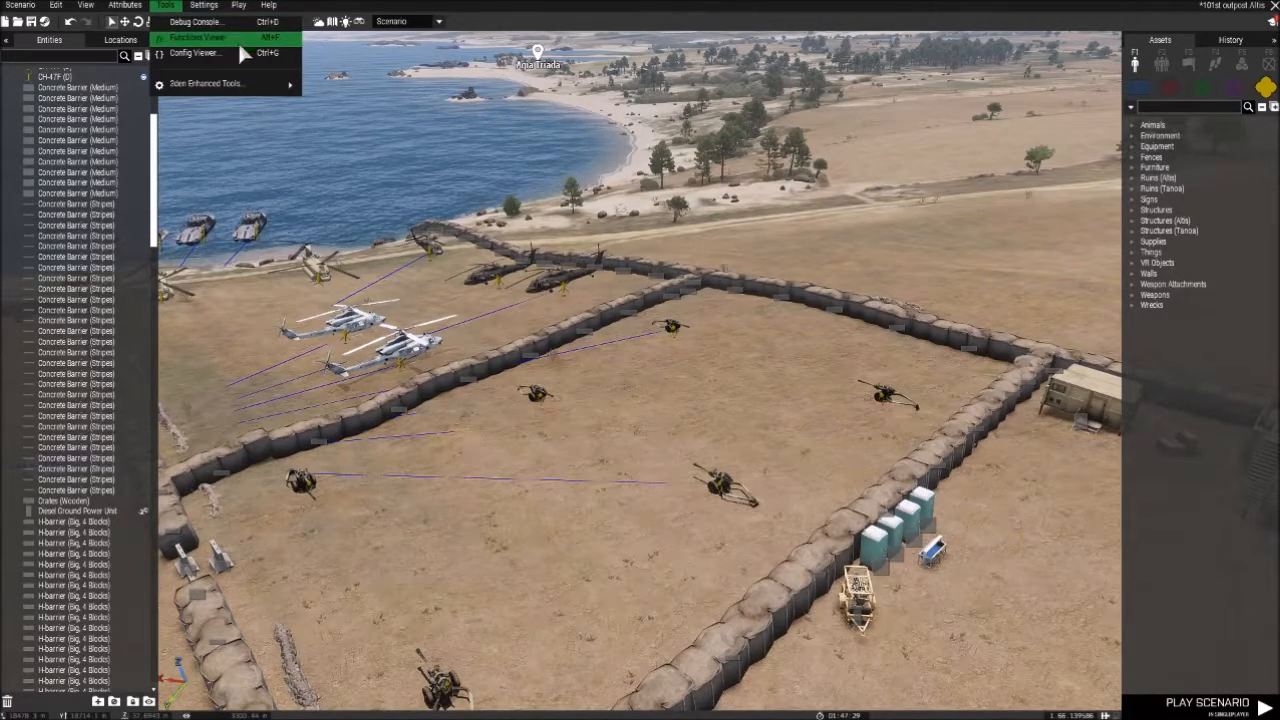
left_click(760, 413)
right_click_drag(760, 413, 575, 427)
key("s")
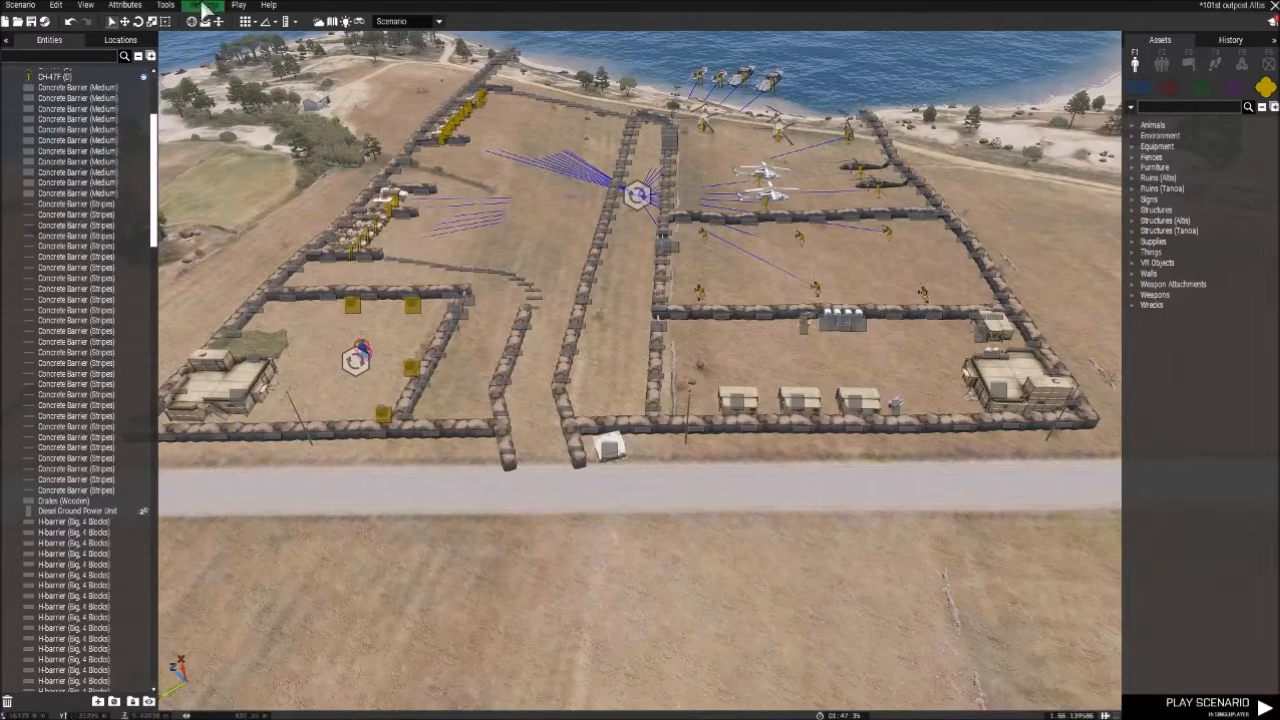
left_click(165, 6)
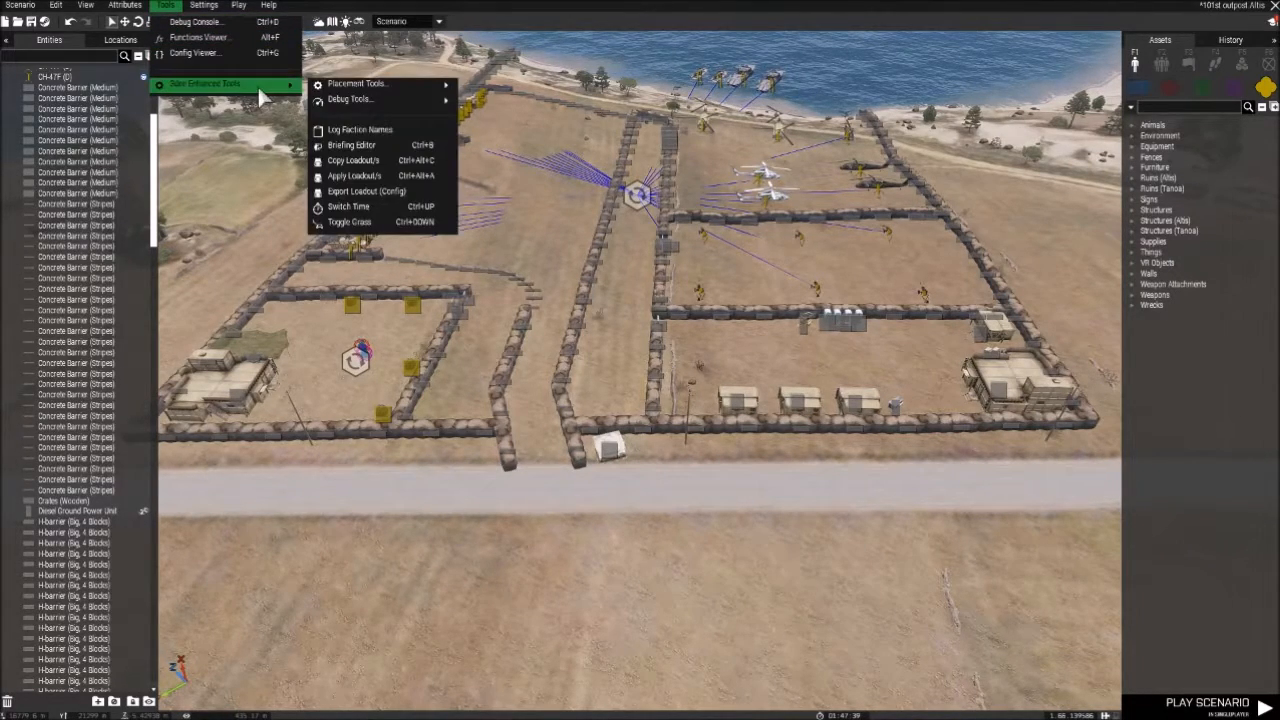
mouse_move(360, 100)
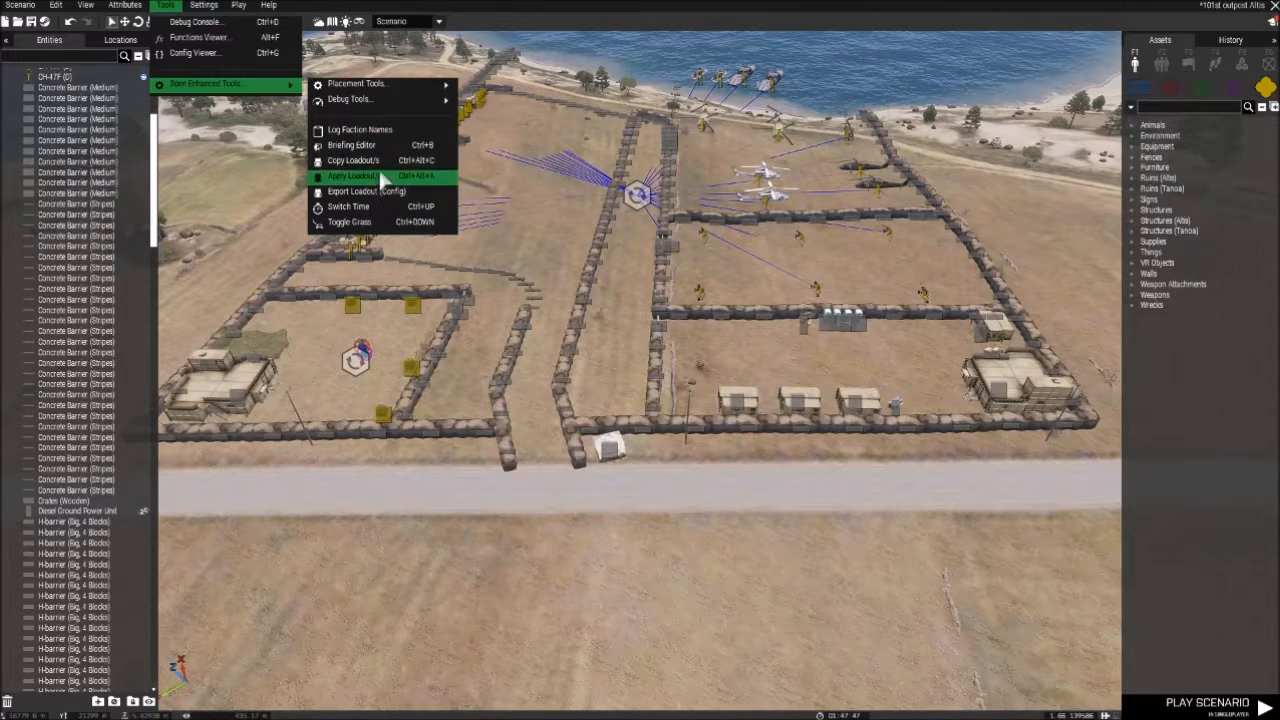
mouse_move(437, 88)
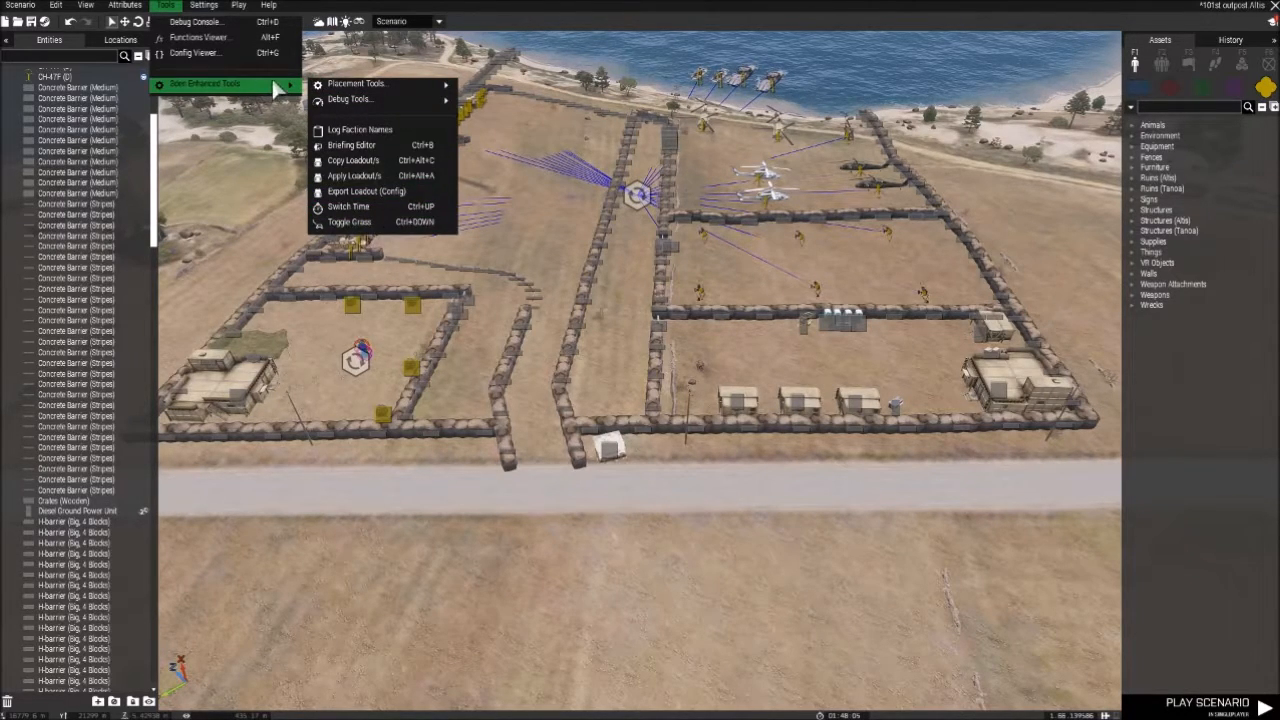
- Review the singleplayer and multiplayer play options and the help resources, including the YouTube tutorials
mouse_move(206, 10)
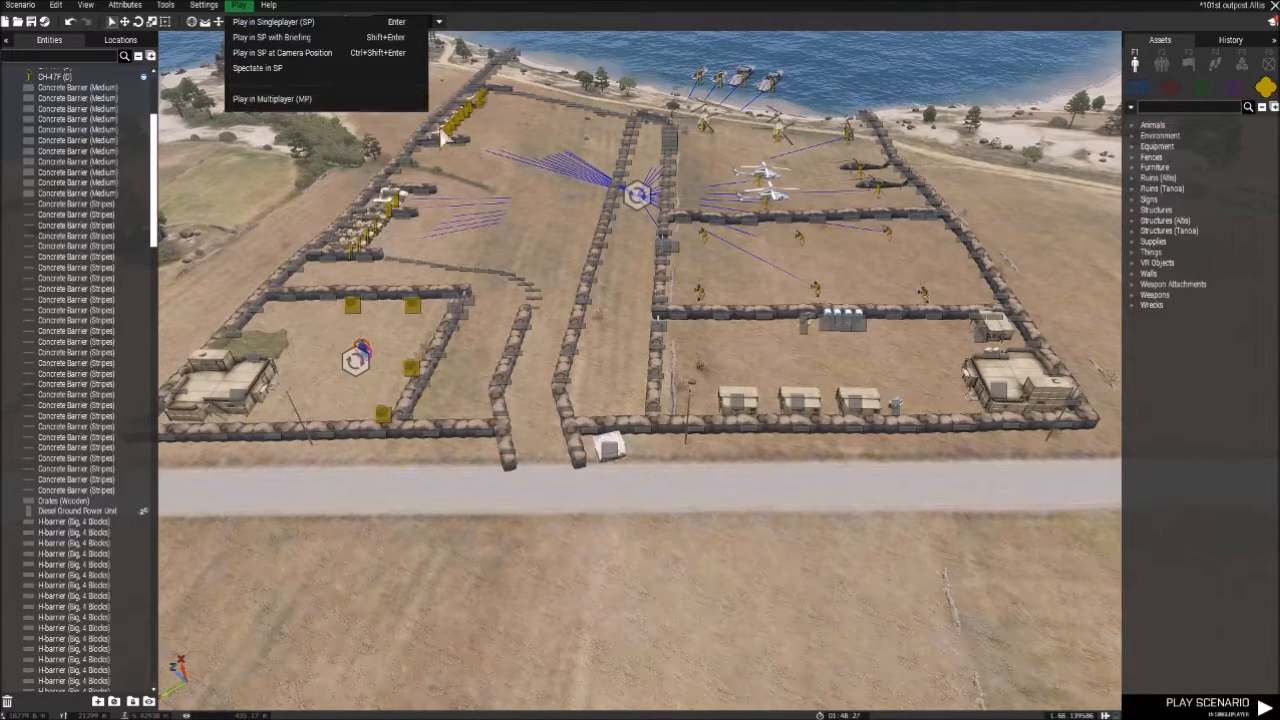
left_click(511, 209)
left_click(270, 6)
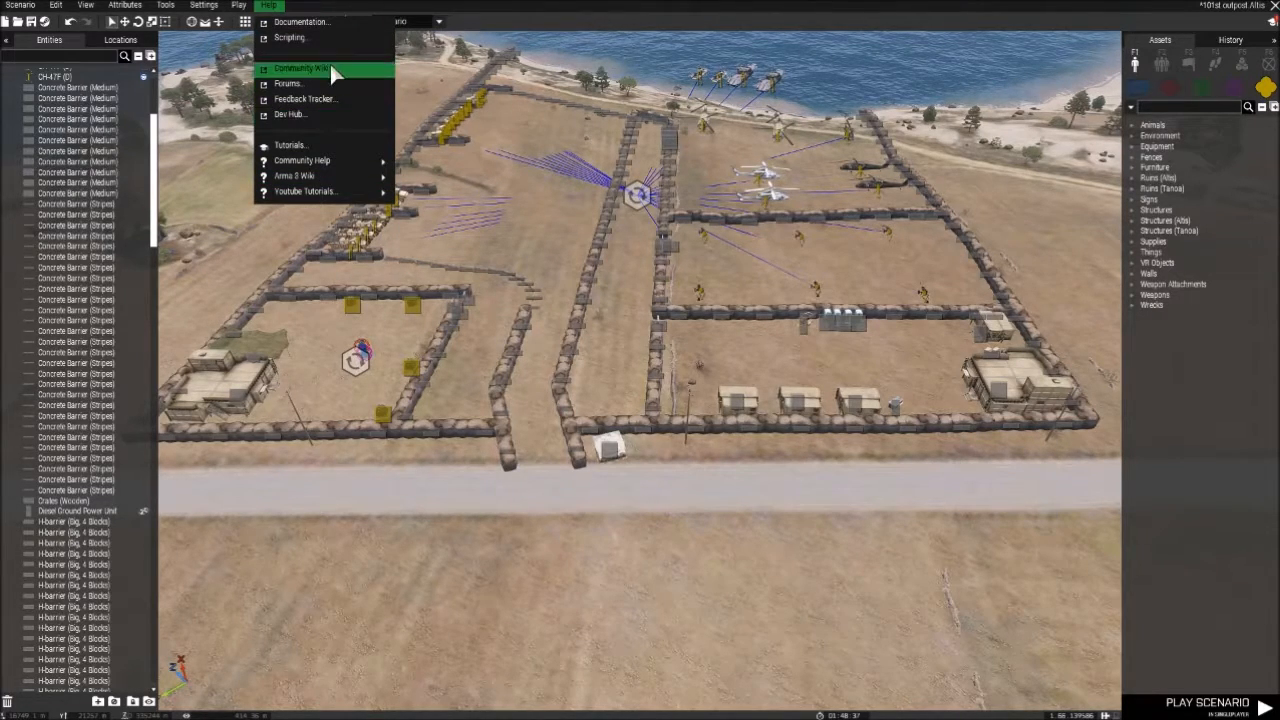
mouse_move(362, 191)
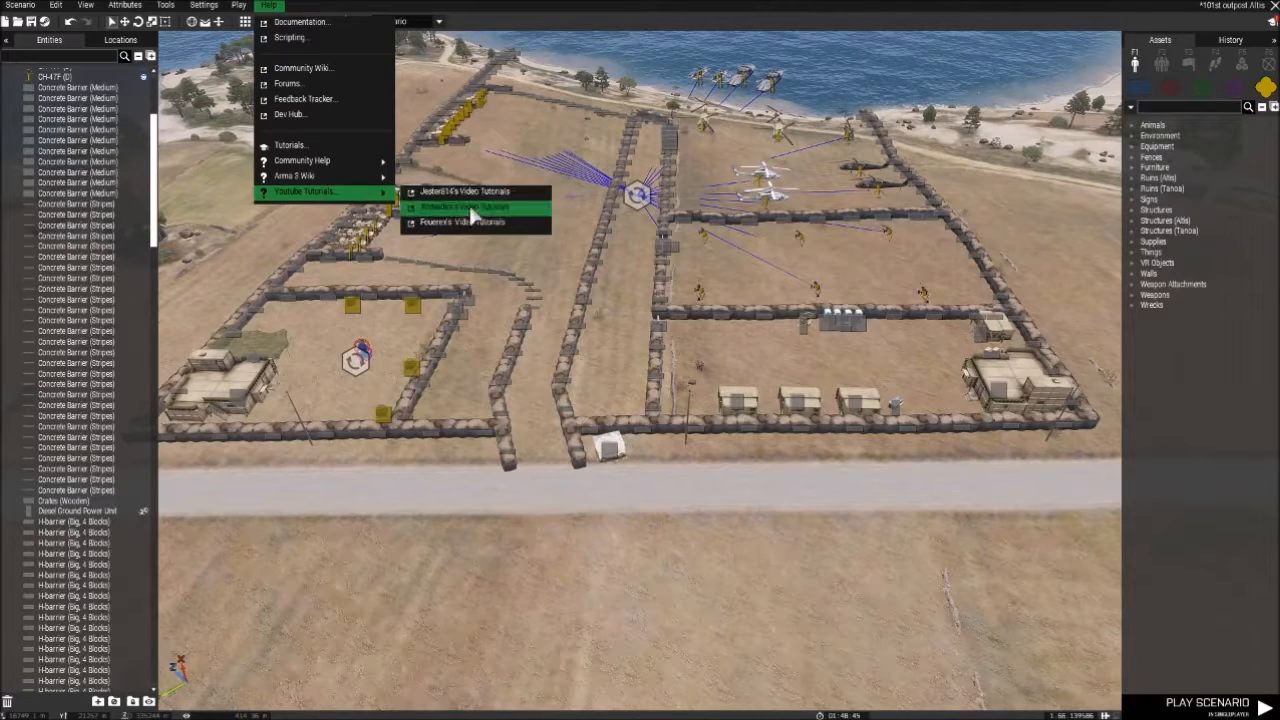
left_click(428, 78)
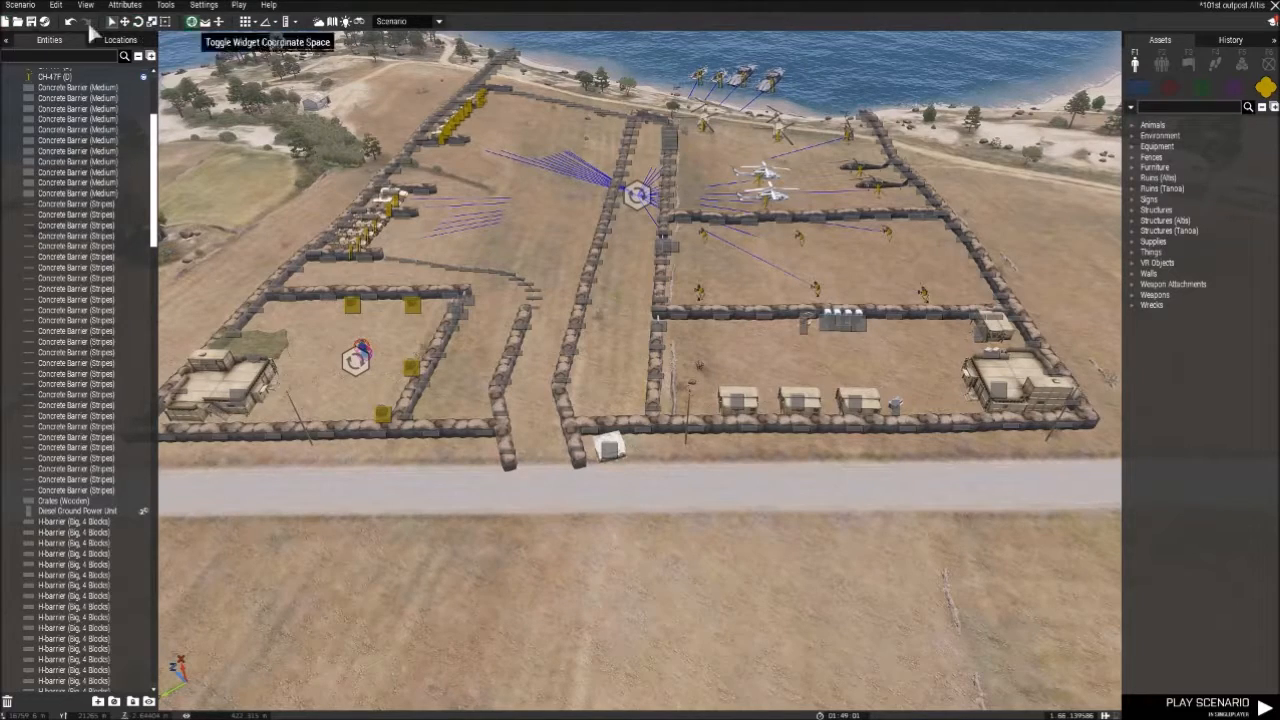
- Review the scenario file commands, such as New, Open and Save, without running any of them
left_click(20, 5)
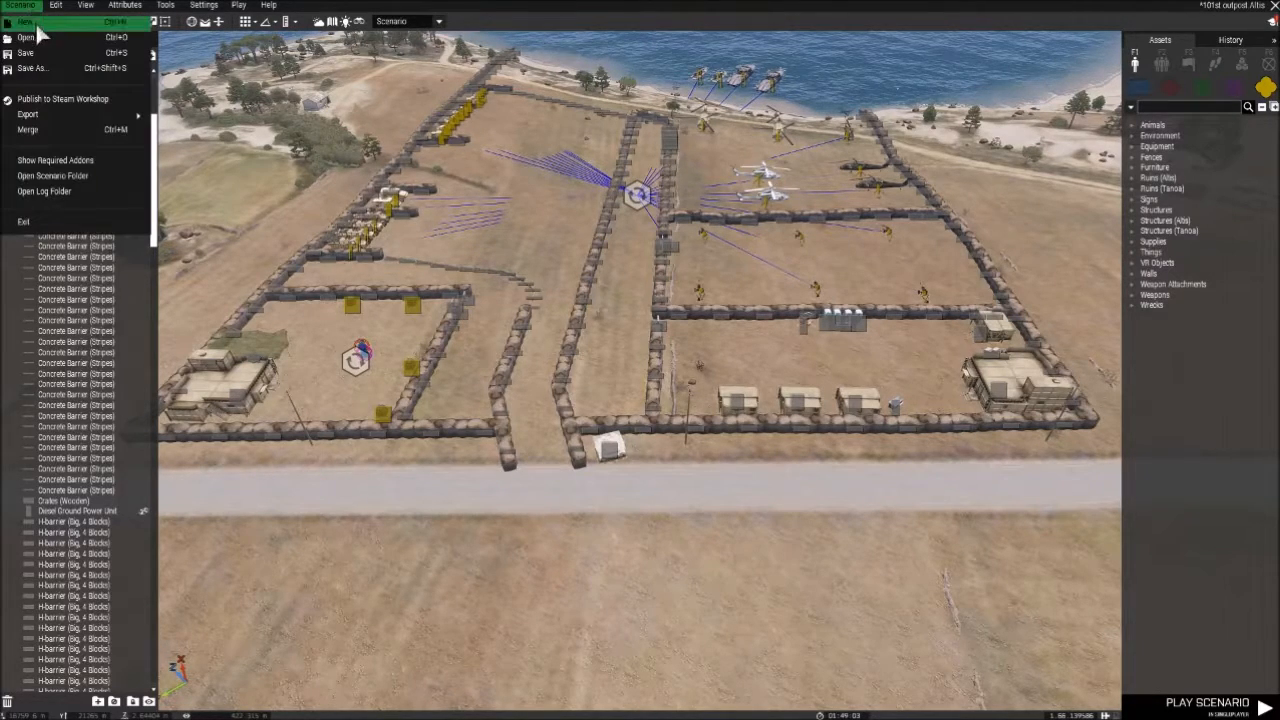
left_click(187, 126)
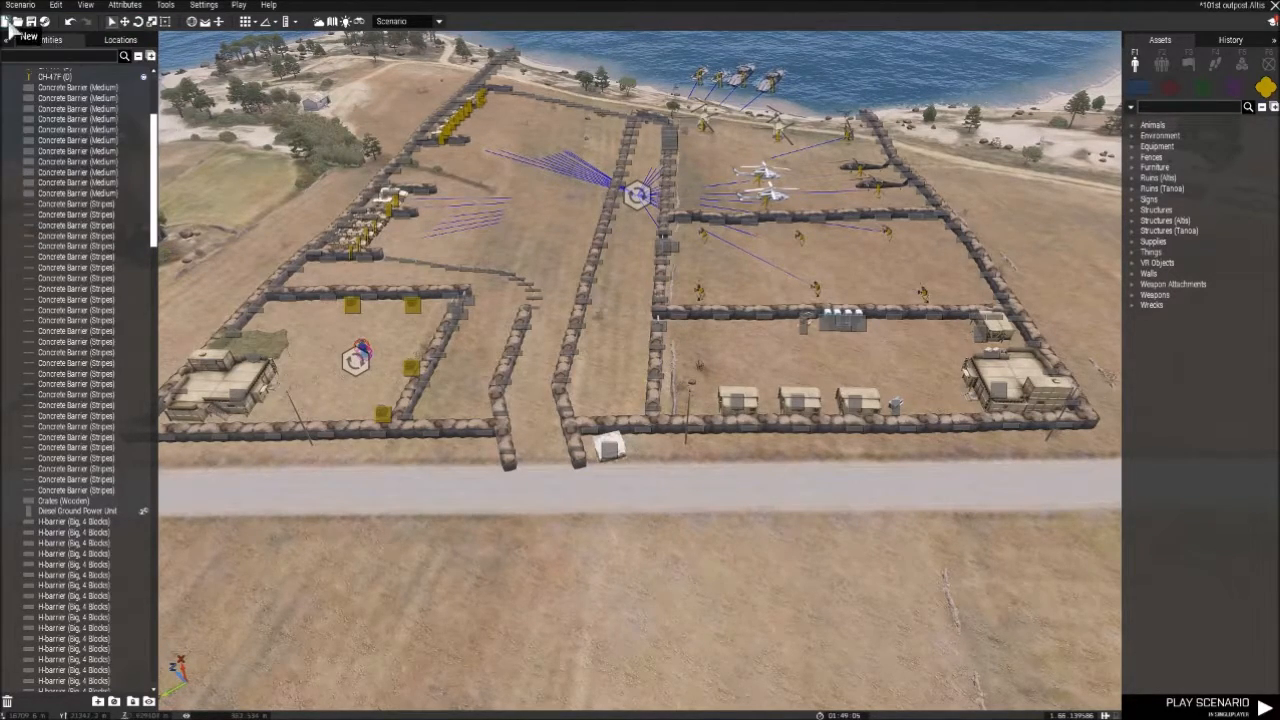
left_click(34, 26)
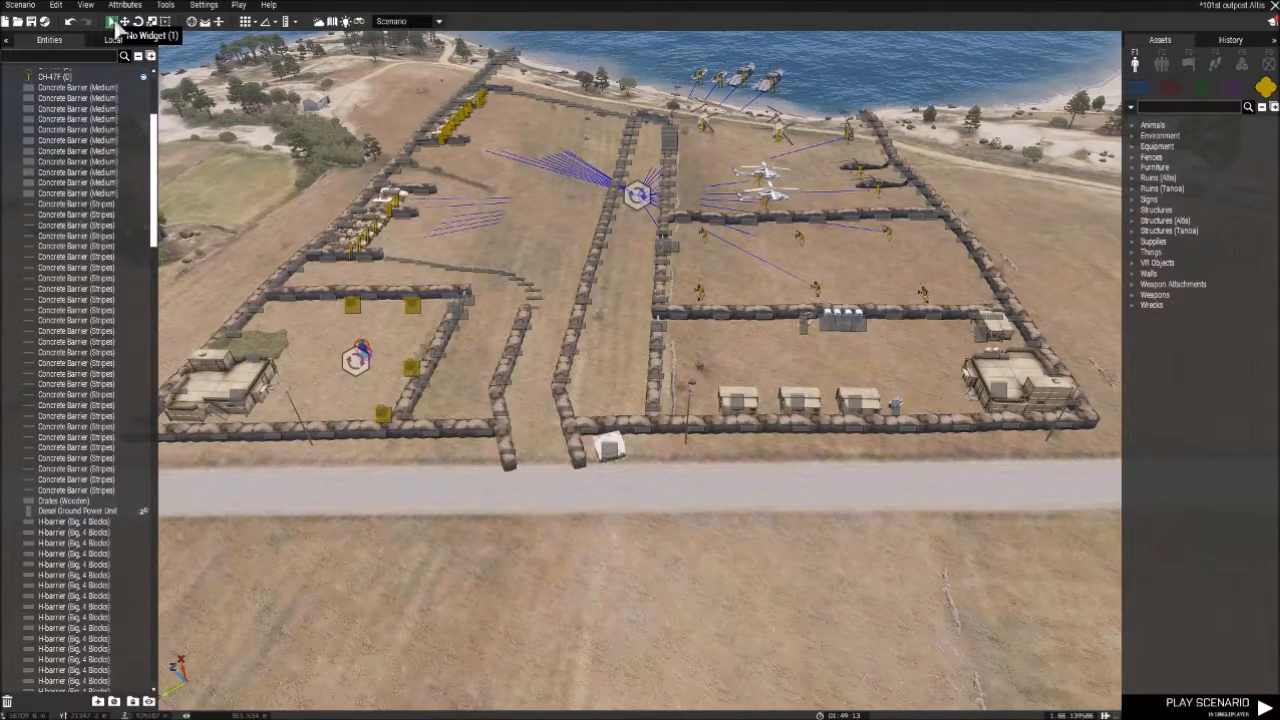
- Place a Box (Open, Full) from the military things on the road outside the outpost
scroll(335, 257, "up", 2)
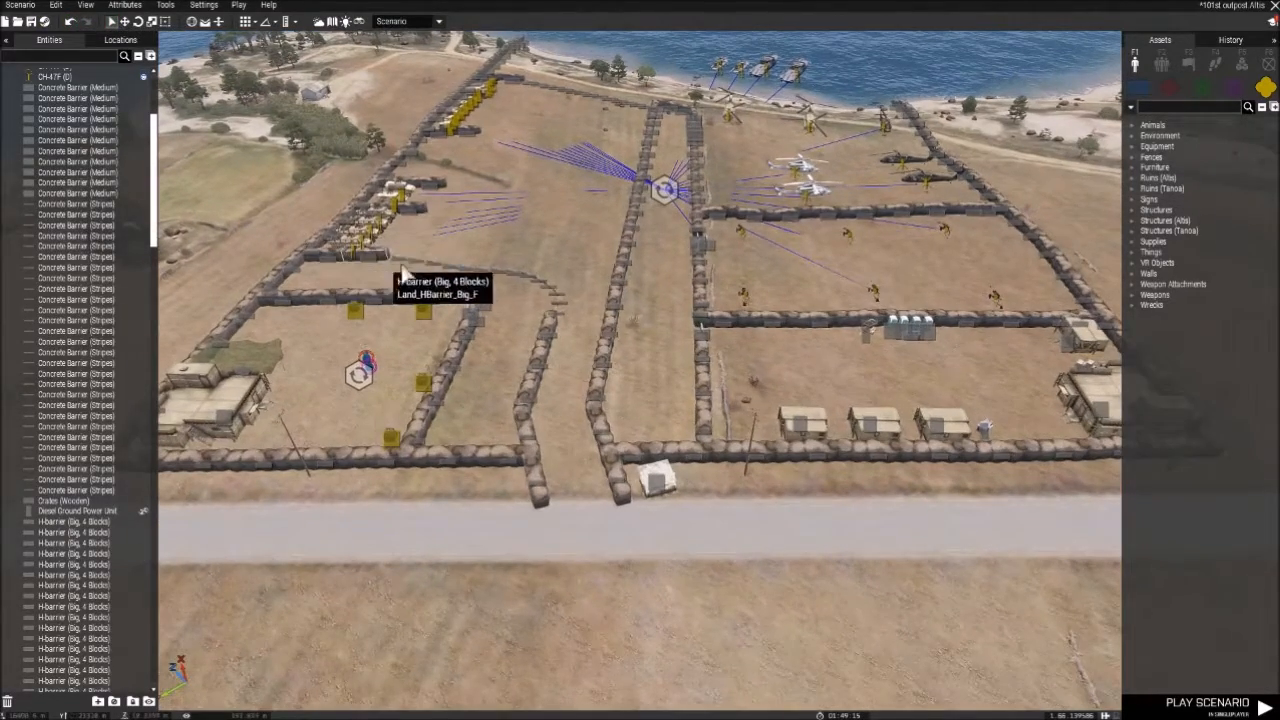
right_click_drag(696, 404, 944, 346)
left_click(1136, 254)
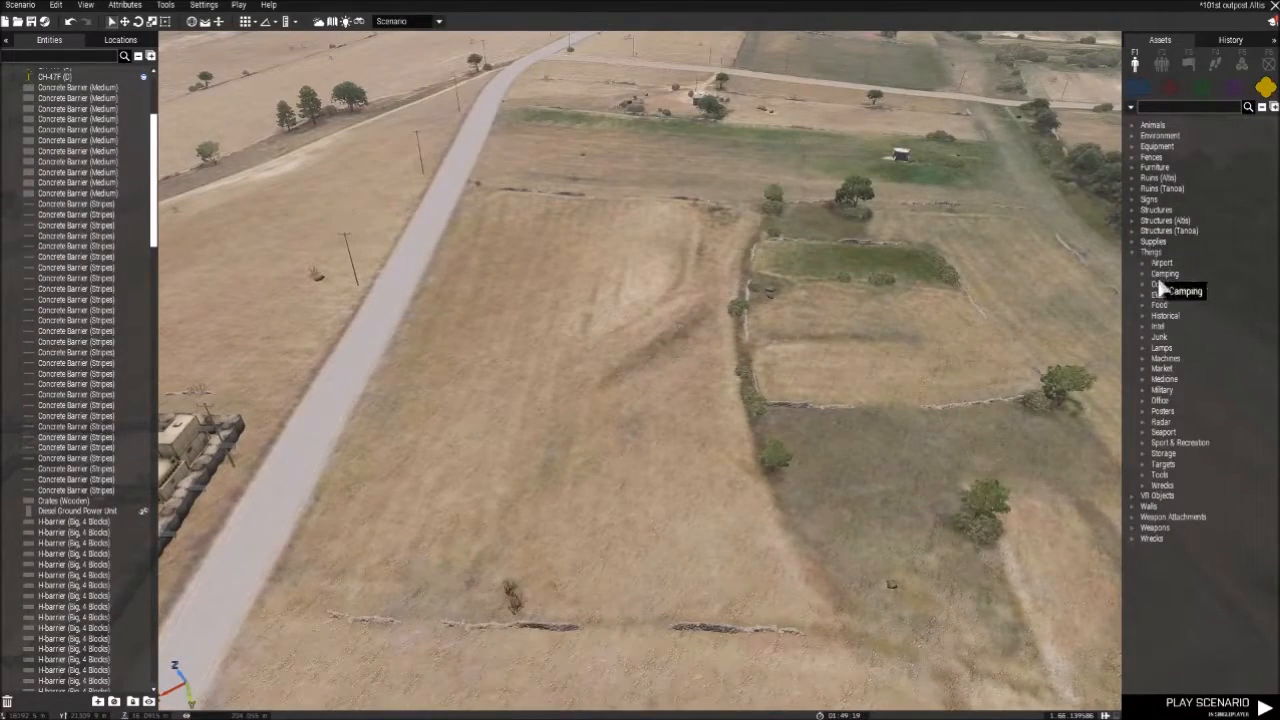
left_click(1146, 346)
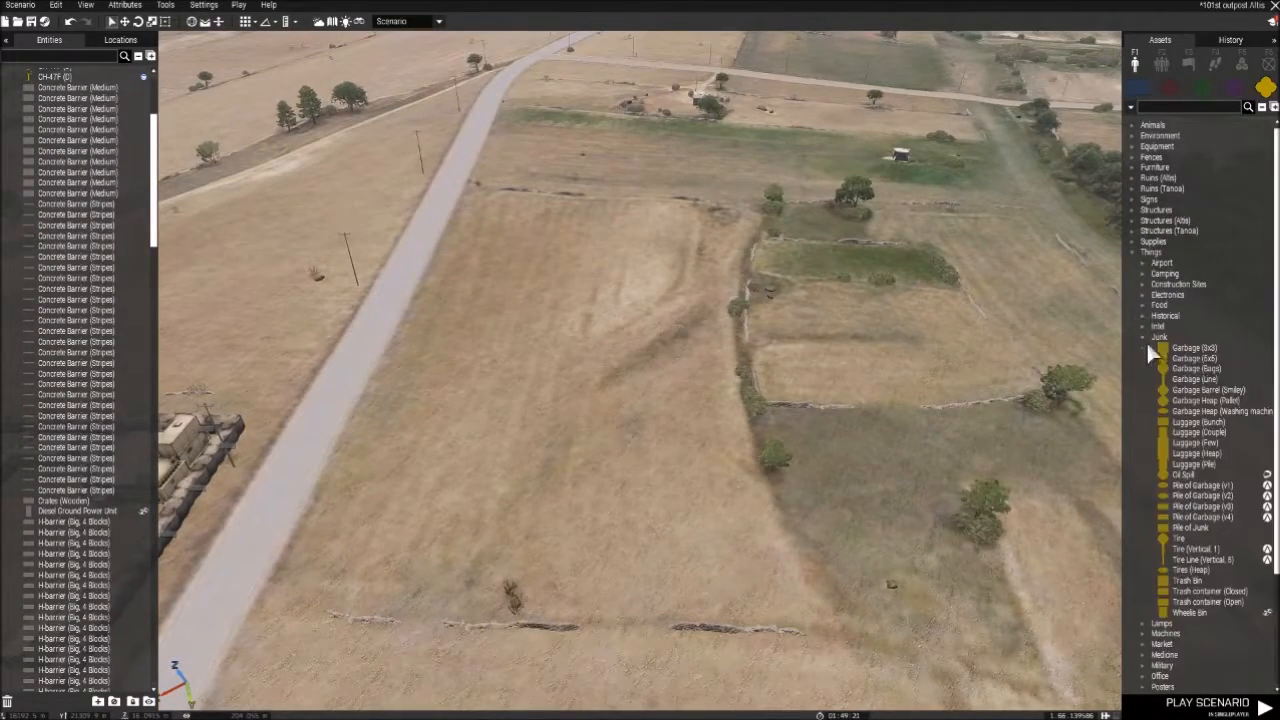
left_click(1142, 346)
left_click(1146, 391)
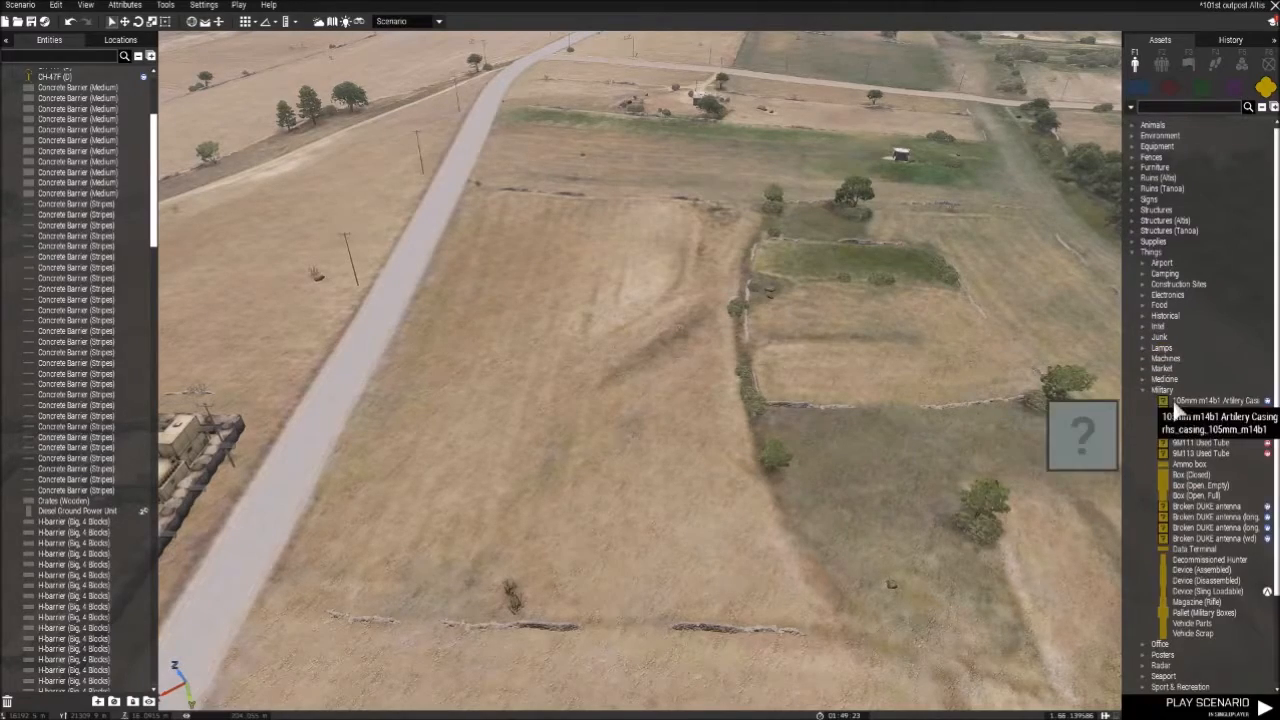
left_click(1196, 497)
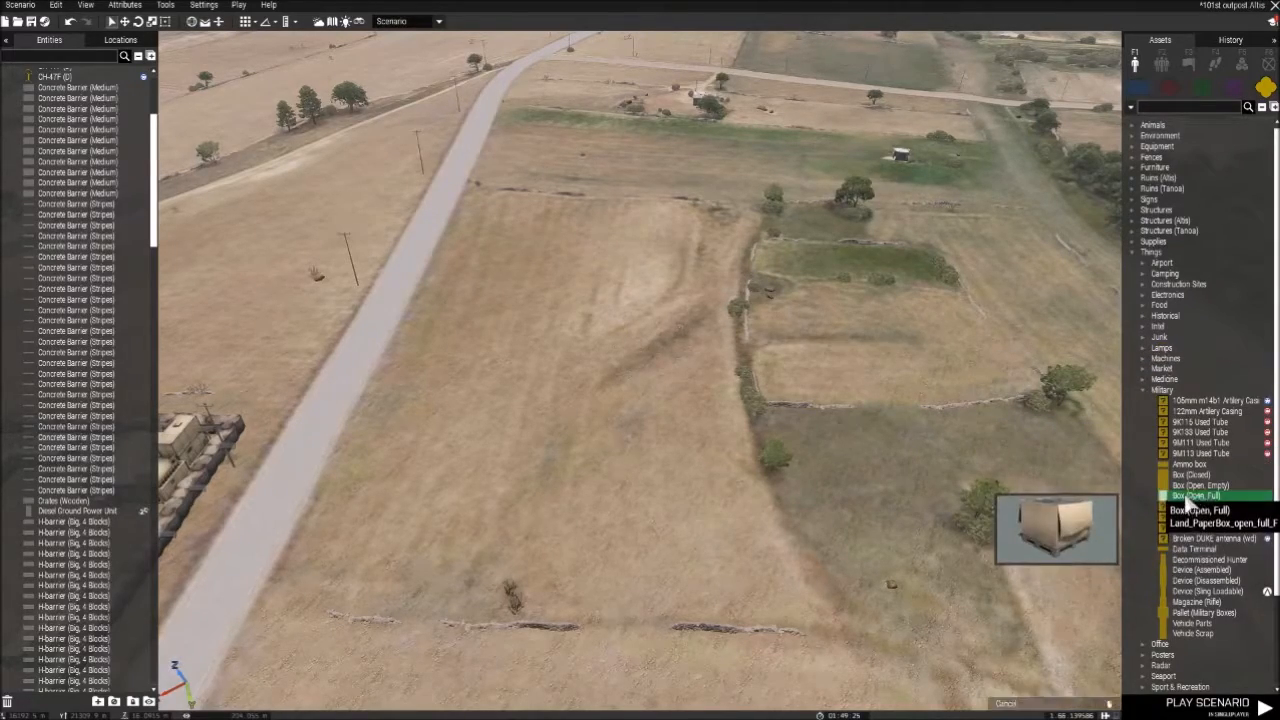
key("w")
scroll(478, 382, "up", 3)
right_click_drag(446, 376, 572, 407)
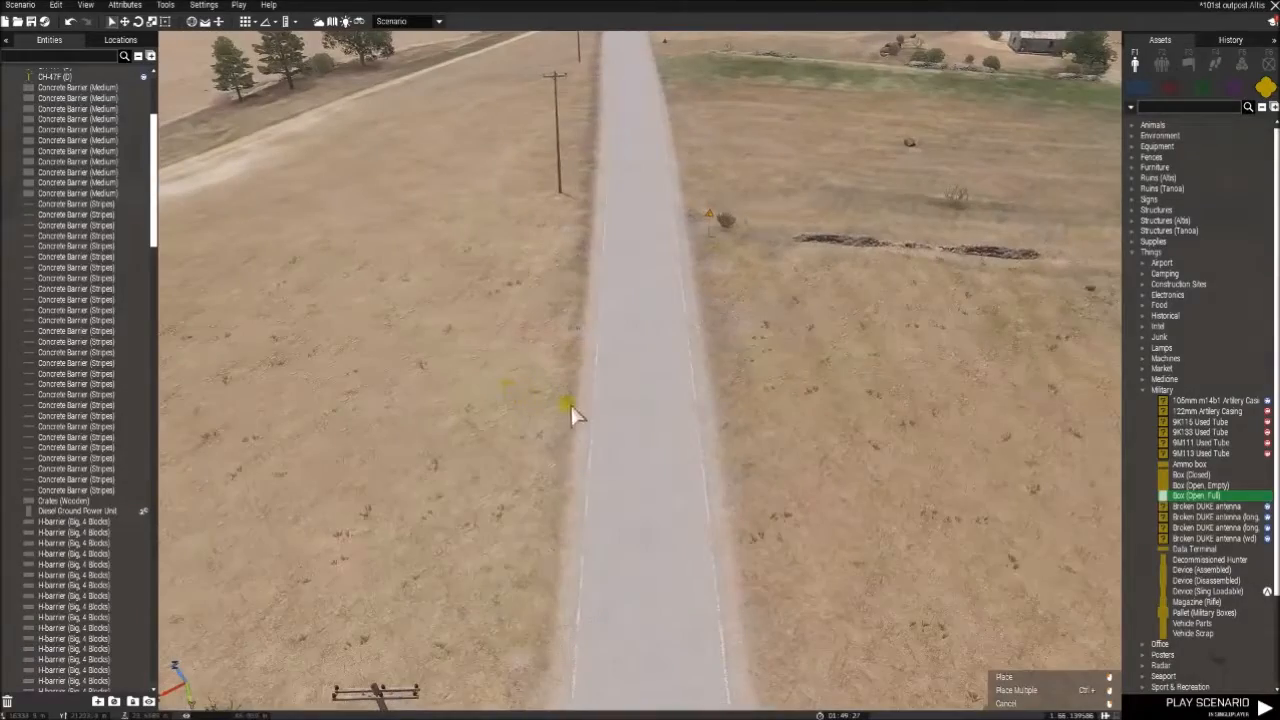
left_click(640, 418)
- Slide the box across and along the road on its two horizontal axes with the Translation Widget
scroll(742, 430, "up", 3)
right_click_drag(742, 430, 641, 358)
key("w")
left_click_drag(640, 510, 697, 405)
left_click(129, 24)
left_click_drag(732, 405, 746, 446)
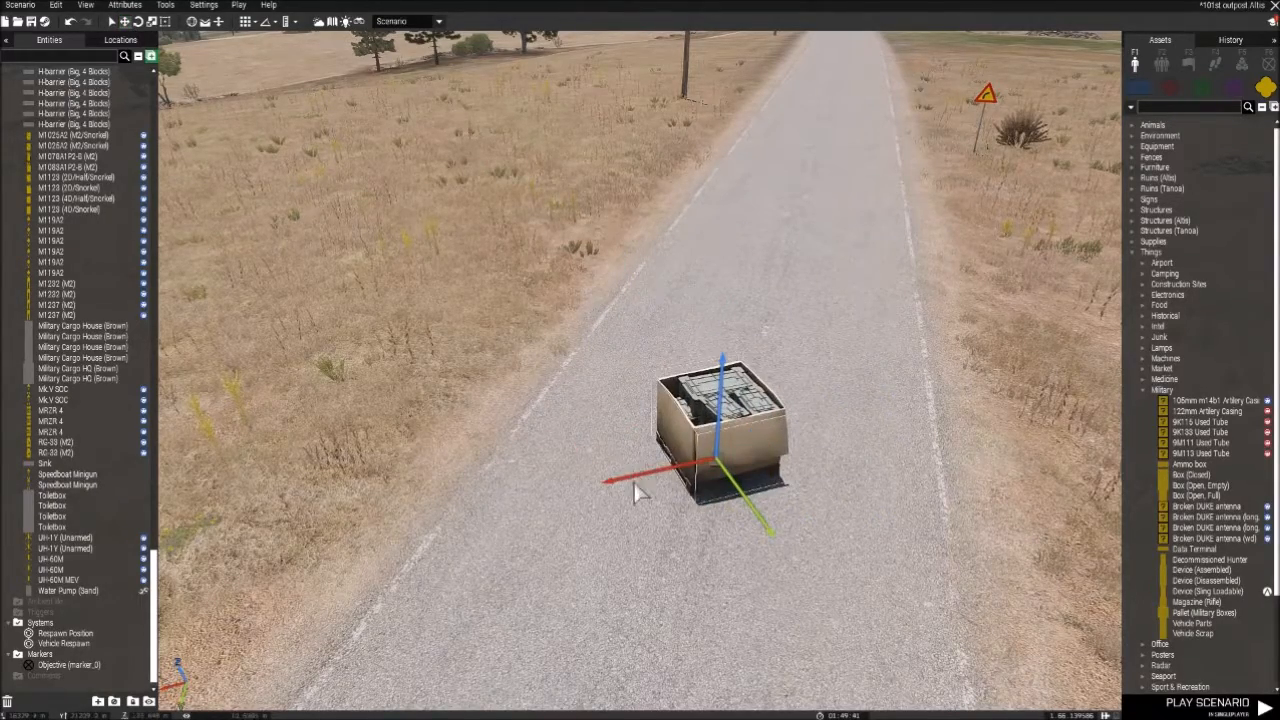
left_click_drag(641, 484, 552, 520)
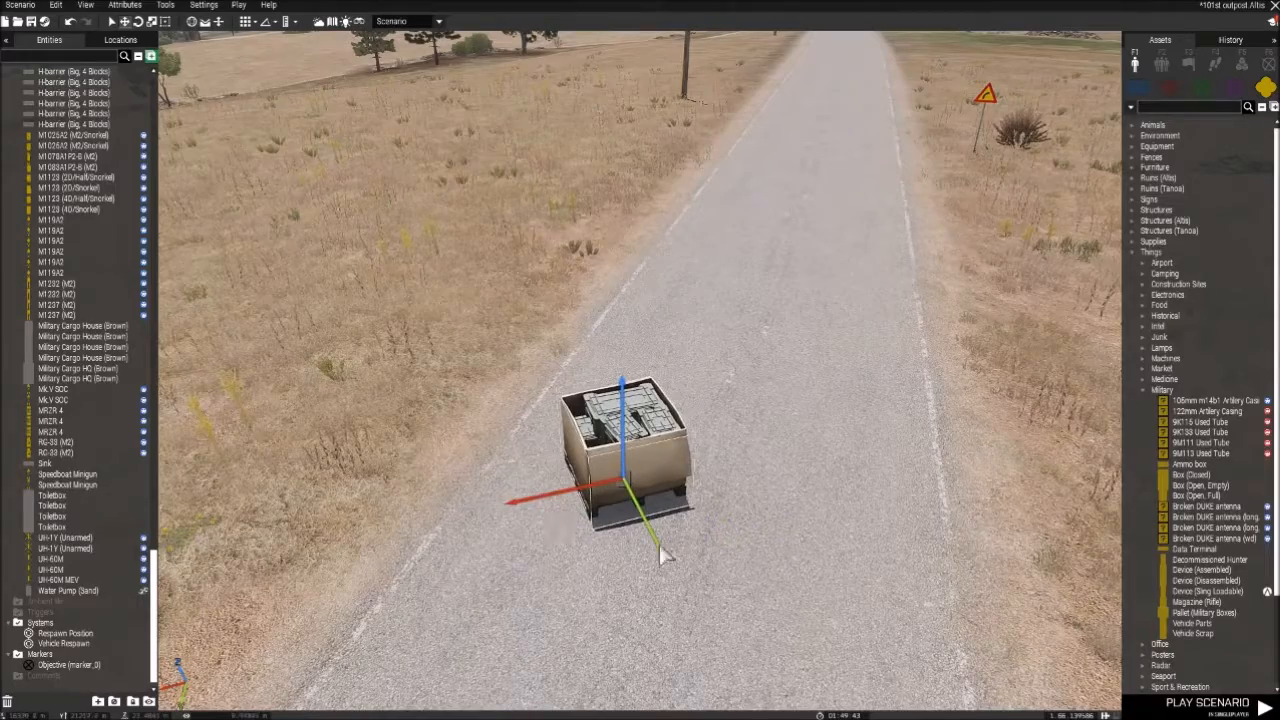
left_click_drag(672, 563, 686, 534)
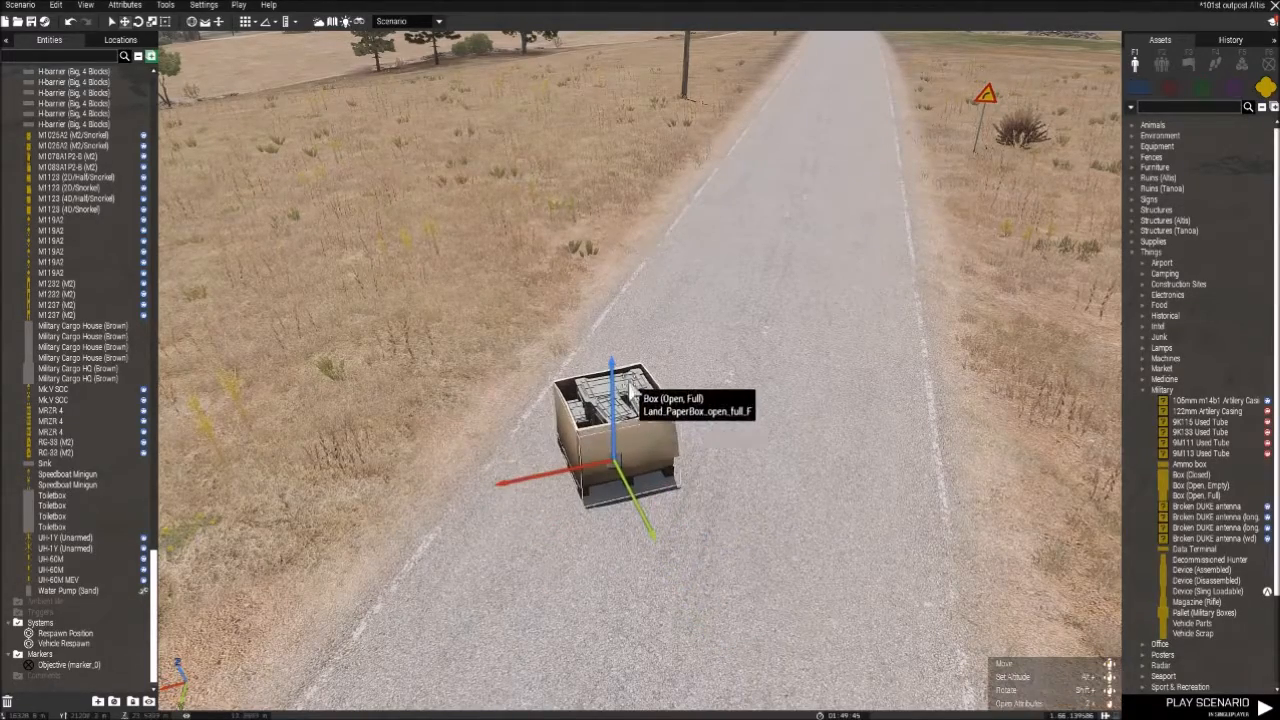
- Raise the box off the road into the air along its vertical axis
left_click_drag(612, 392, 612, 285)
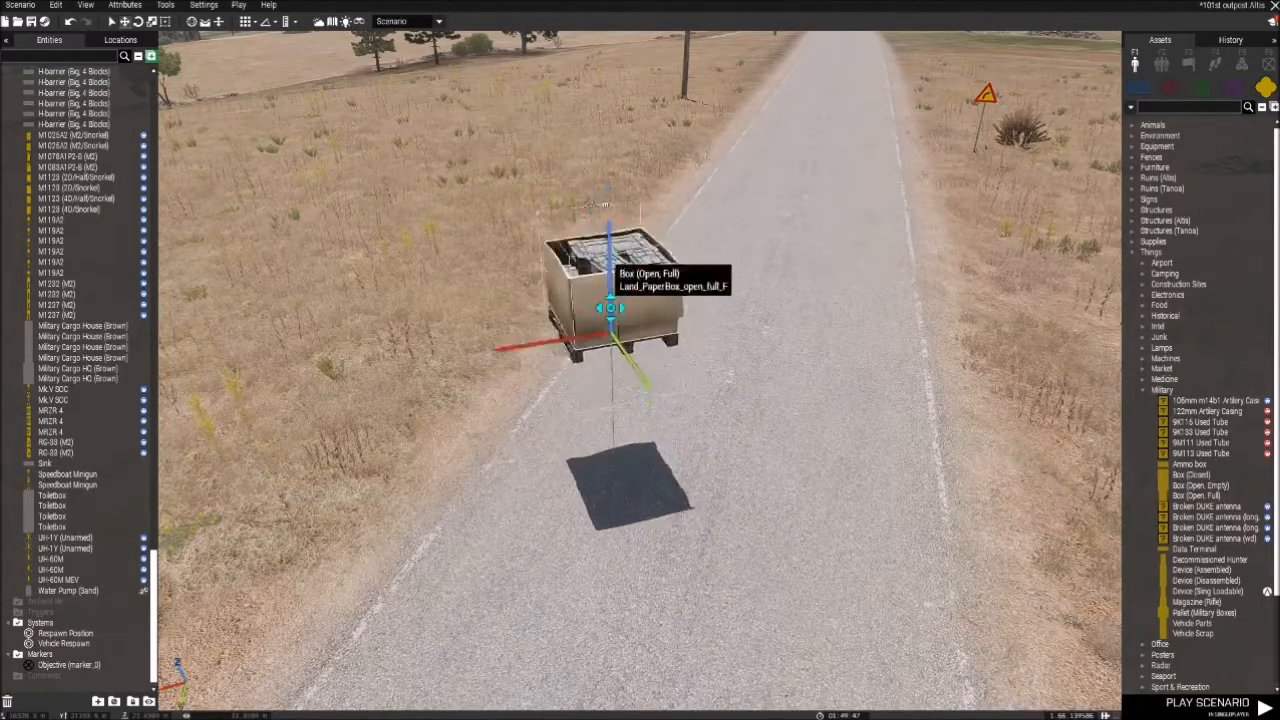
mouse_move(646, 163)
left_mouse_down()
mouse_move(647, 213)
mouse_move(646, 152)
left_mouse_up()
left_click_drag(549, 252, 457, 255)
left_click_drag(540, 283, 853, 38)
scroll(797, 140, "down", 5)
right_click_drag(786, 189, 817, 143)
key("w")
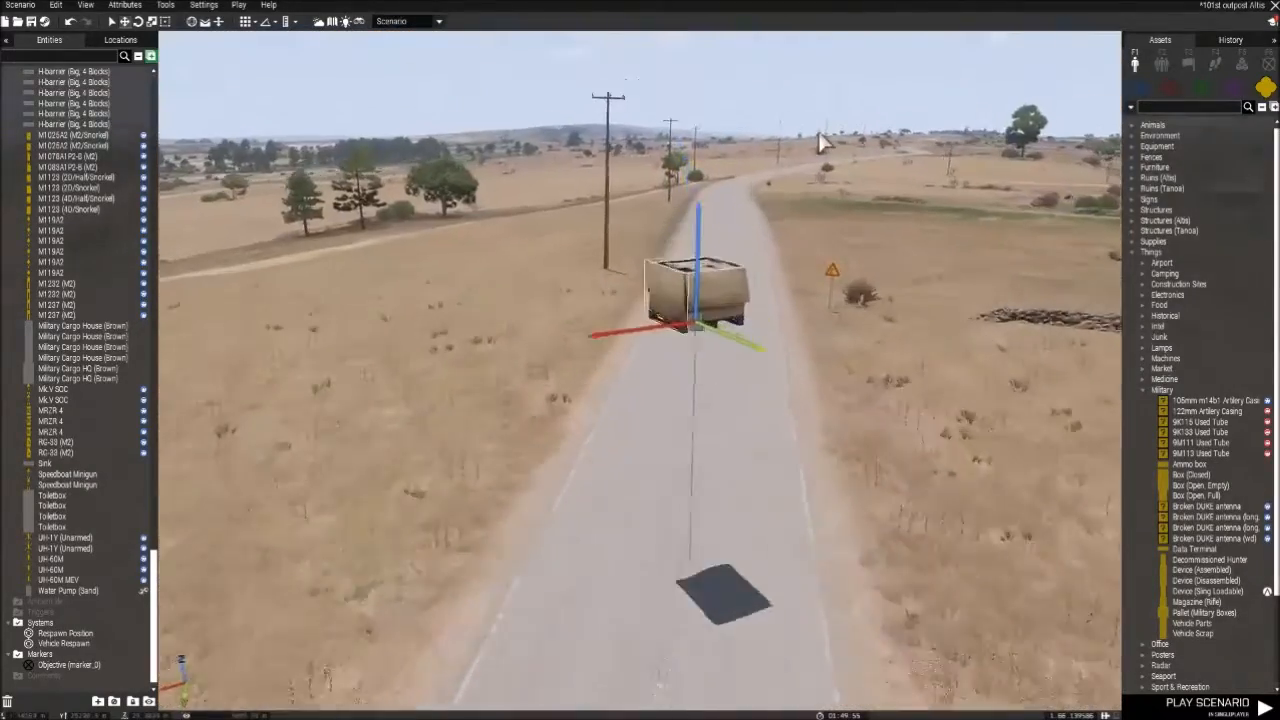
- Rotate the floating box about its axes with the Rotation Widget until it is tipped over
left_click(139, 22)
key("d")
right_click_drag(790, 425, 710, 418)
key("a")
key("w")
right_click_drag(648, 363, 721, 407)
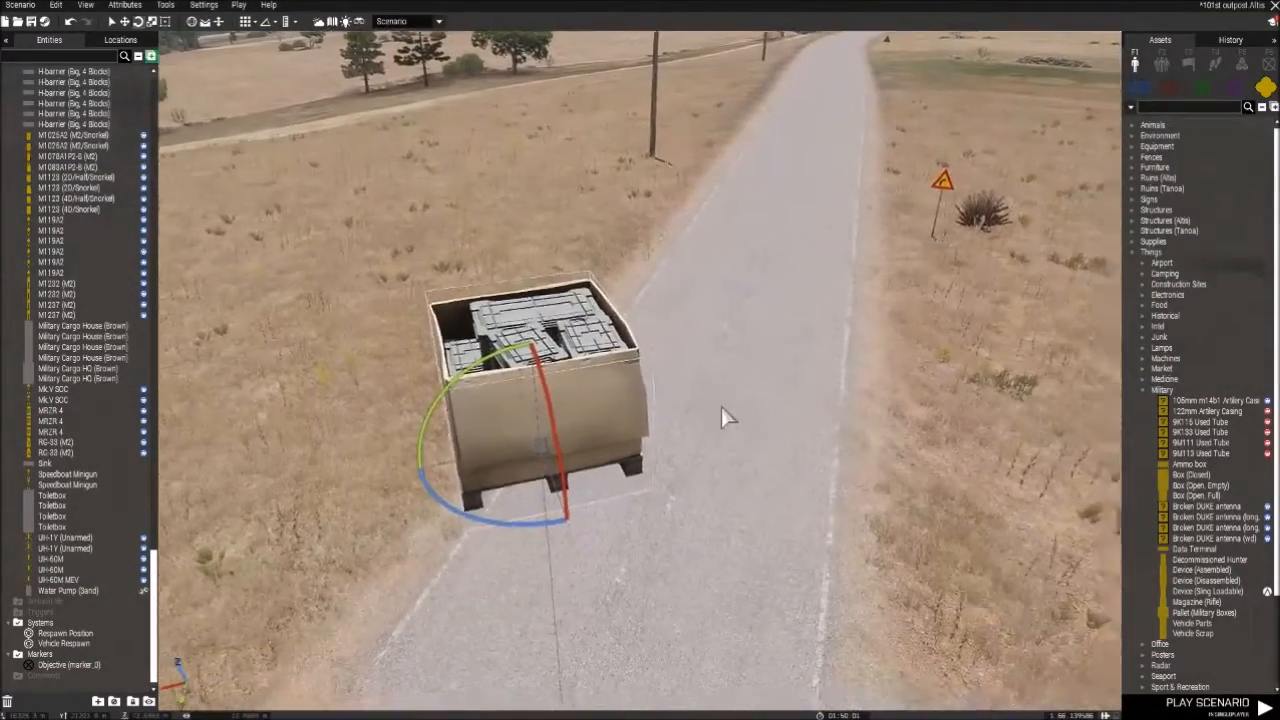
key("a")
left_click_drag(826, 393, 888, 383)
left_click_drag(951, 418, 914, 378)
right_click_drag(914, 378, 570, 240)
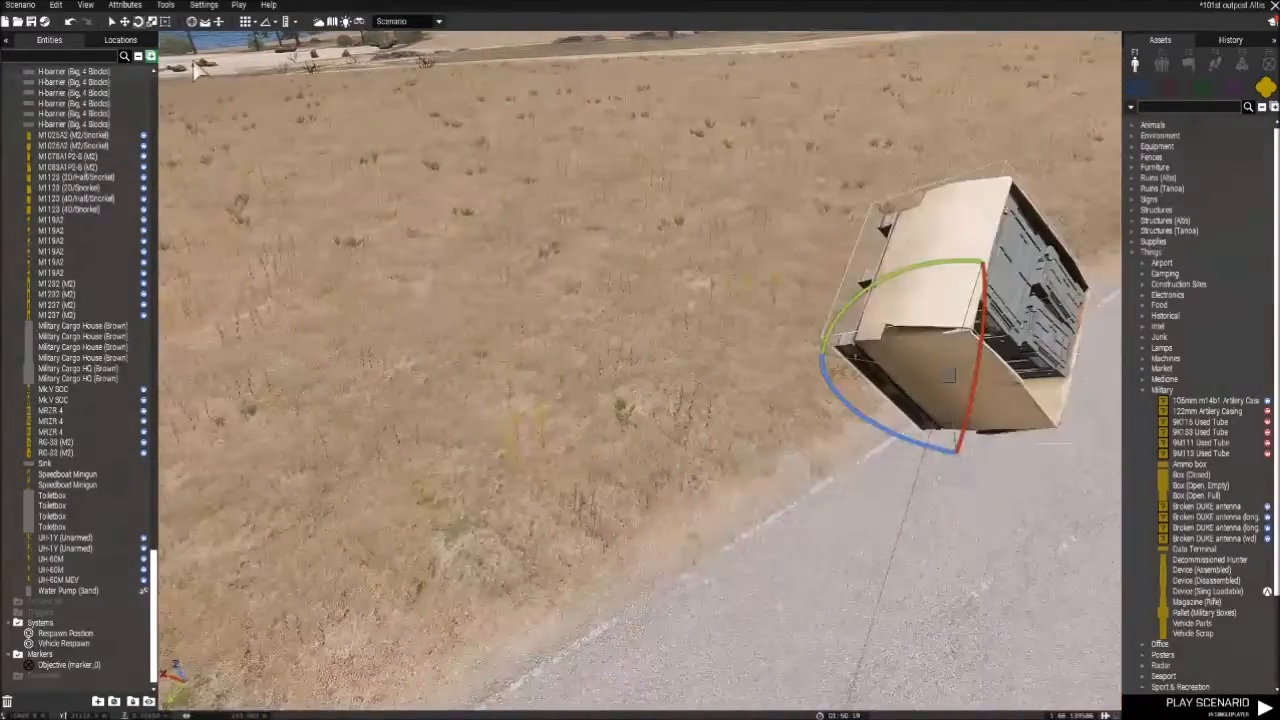
- Try the Area Scaling Widget on the tilted box
left_click(165, 26)
scroll(698, 324, "down", 3)
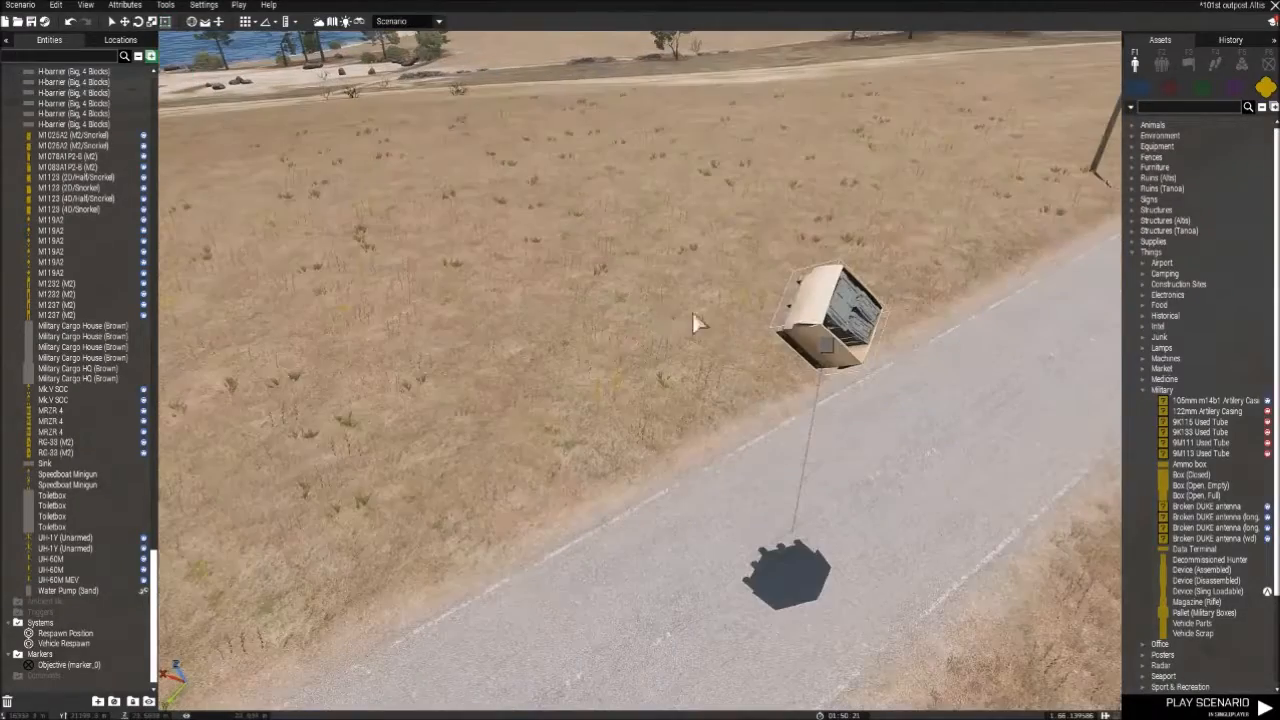
left_click(153, 22)
right_click_drag(286, 108, 610, 275)
scroll(600, 270, "down", 3)
right_click_drag(385, 175, 435, 208)
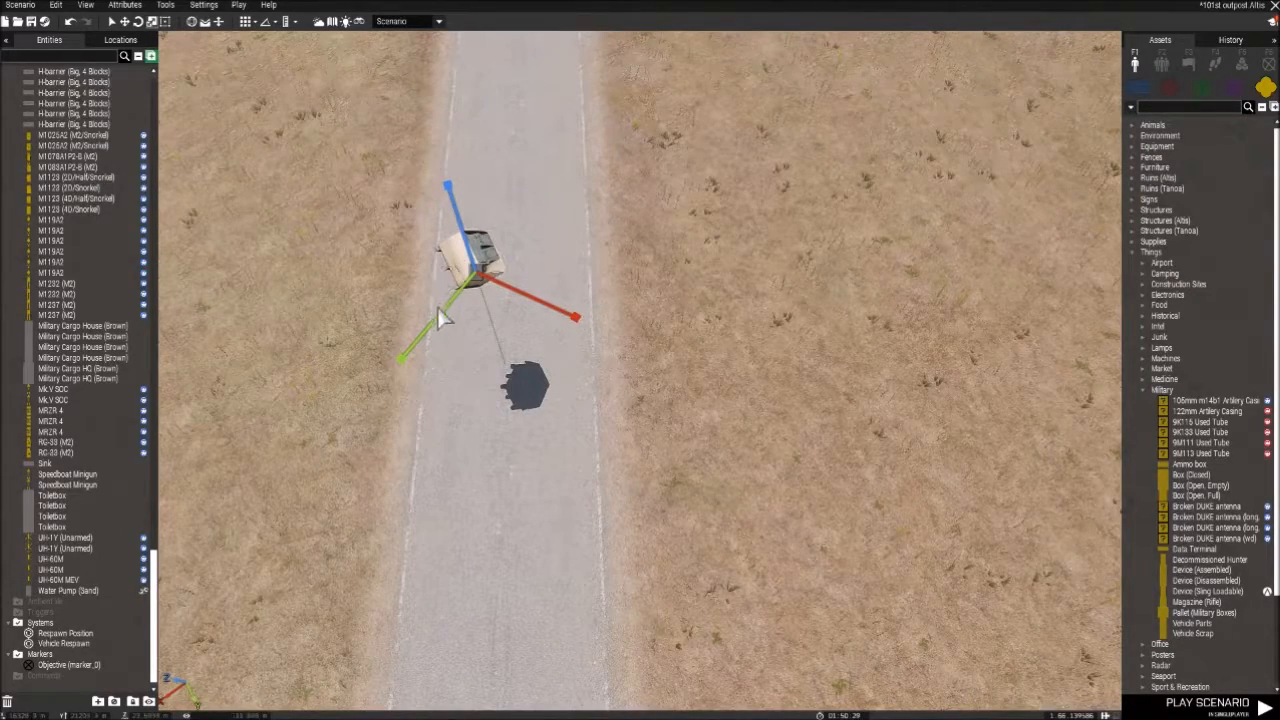
- Try the remaining area widget on the tilted box and delete the box from the scenario
left_click(166, 23)
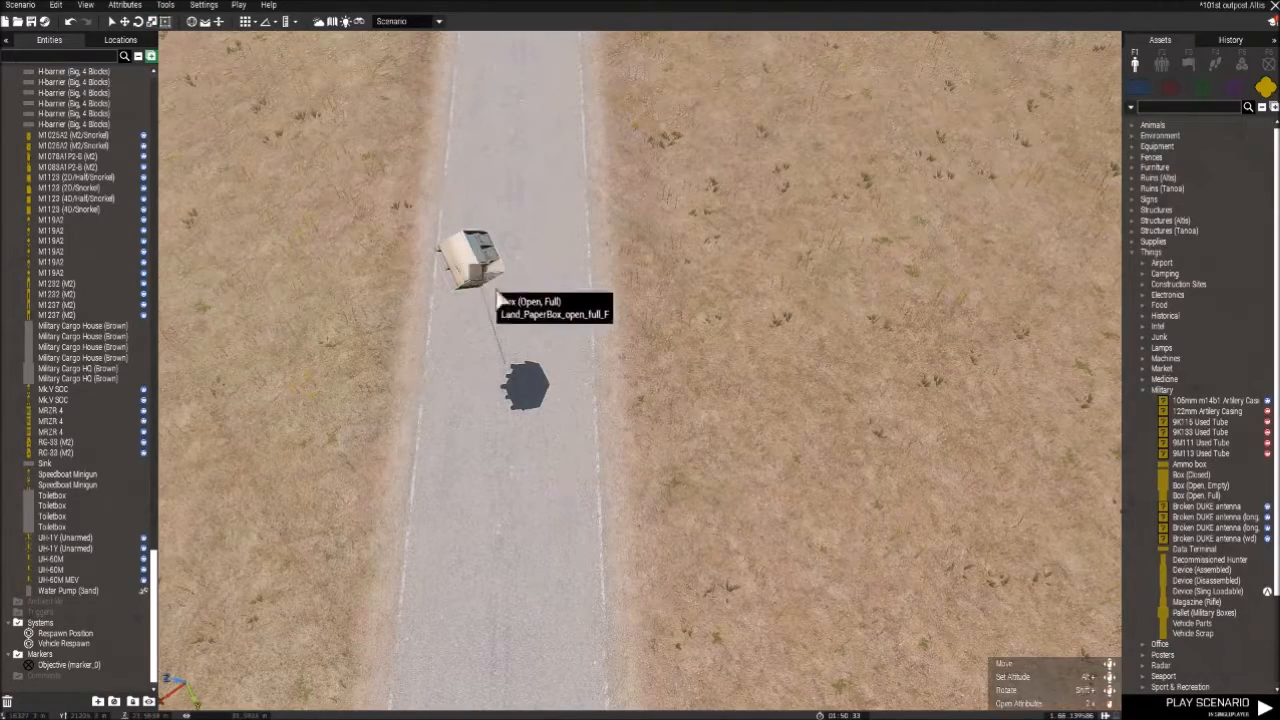
left_click_drag(489, 292, 604, 340)
key("Delete")
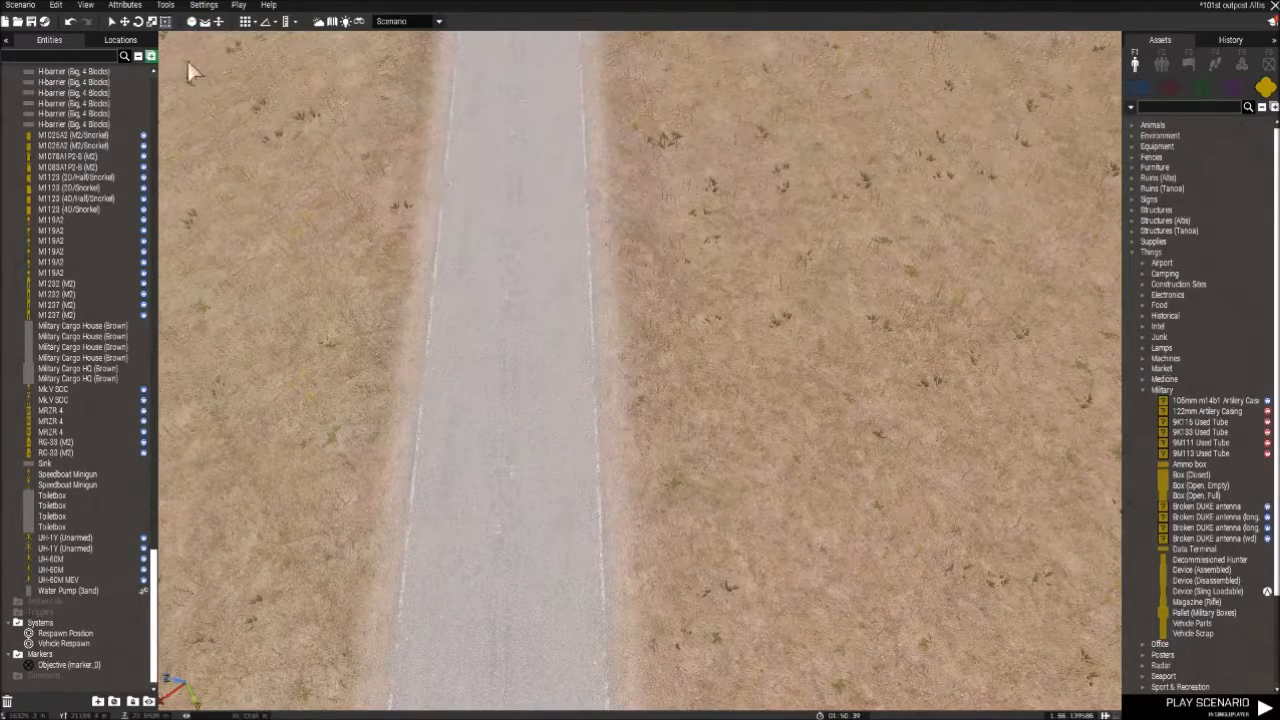
- Examine the snapping options, including the distances for the translation grid and the angles for the rotation grid
left_click(208, 22)
right_click_drag(290, 66, 308, 89)
right_click_drag(460, 190, 203, 30)
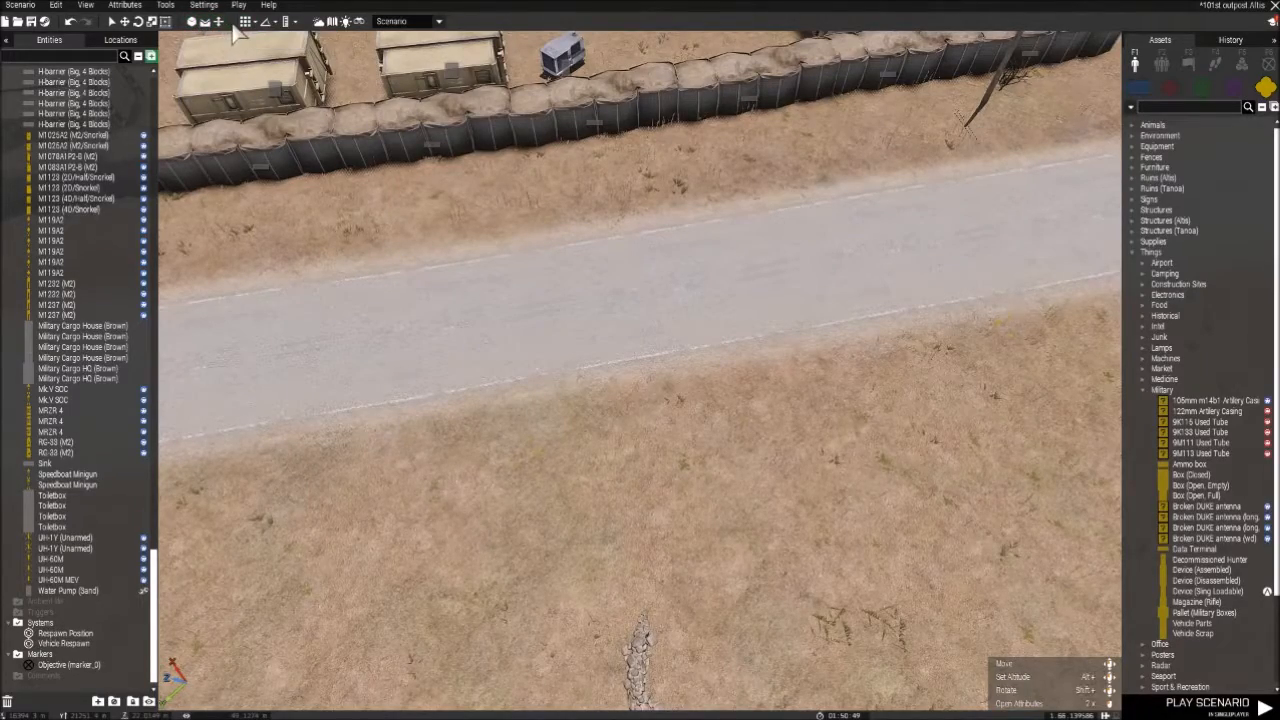
right_click_drag(521, 380, 476, 302)
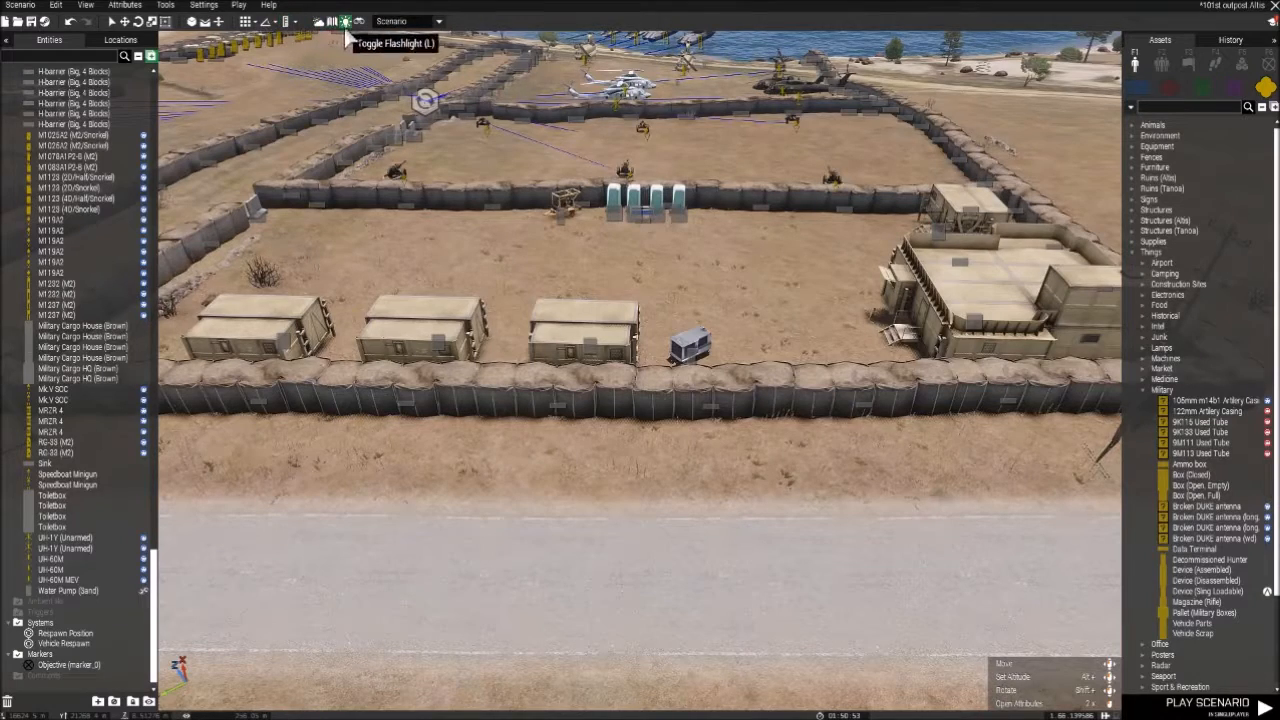
left_click(256, 29)
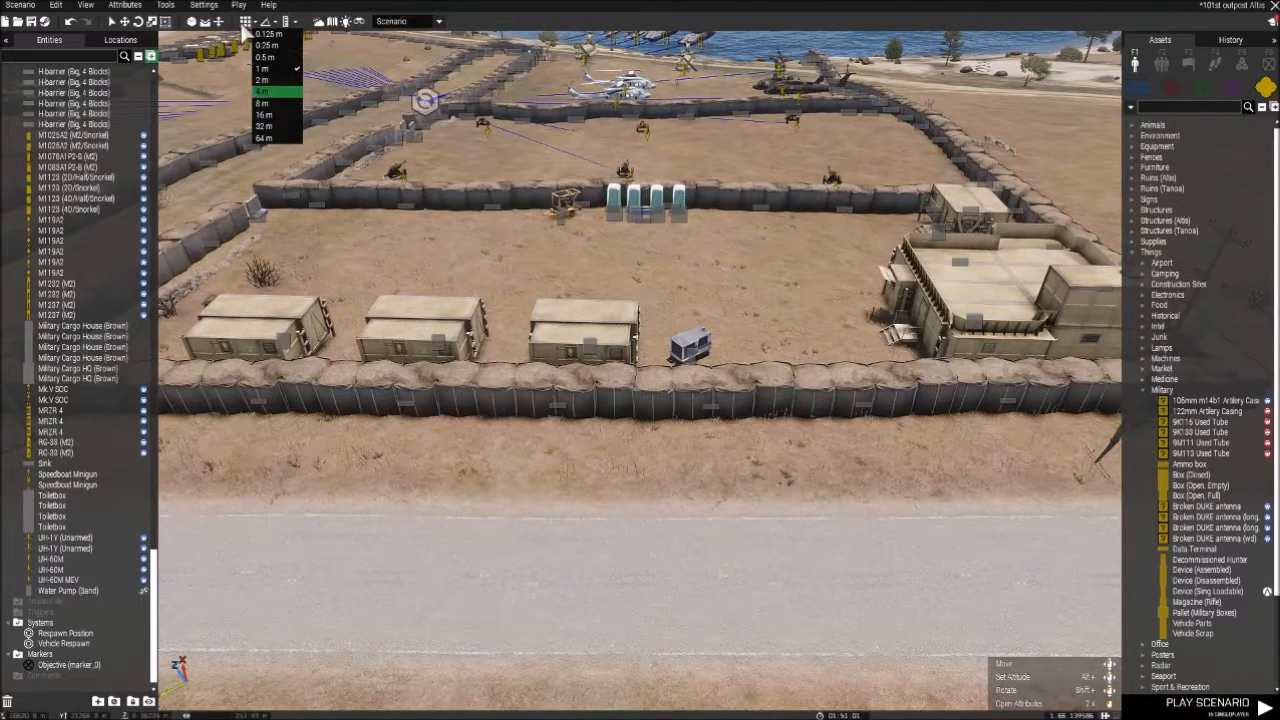
left_click(245, 29)
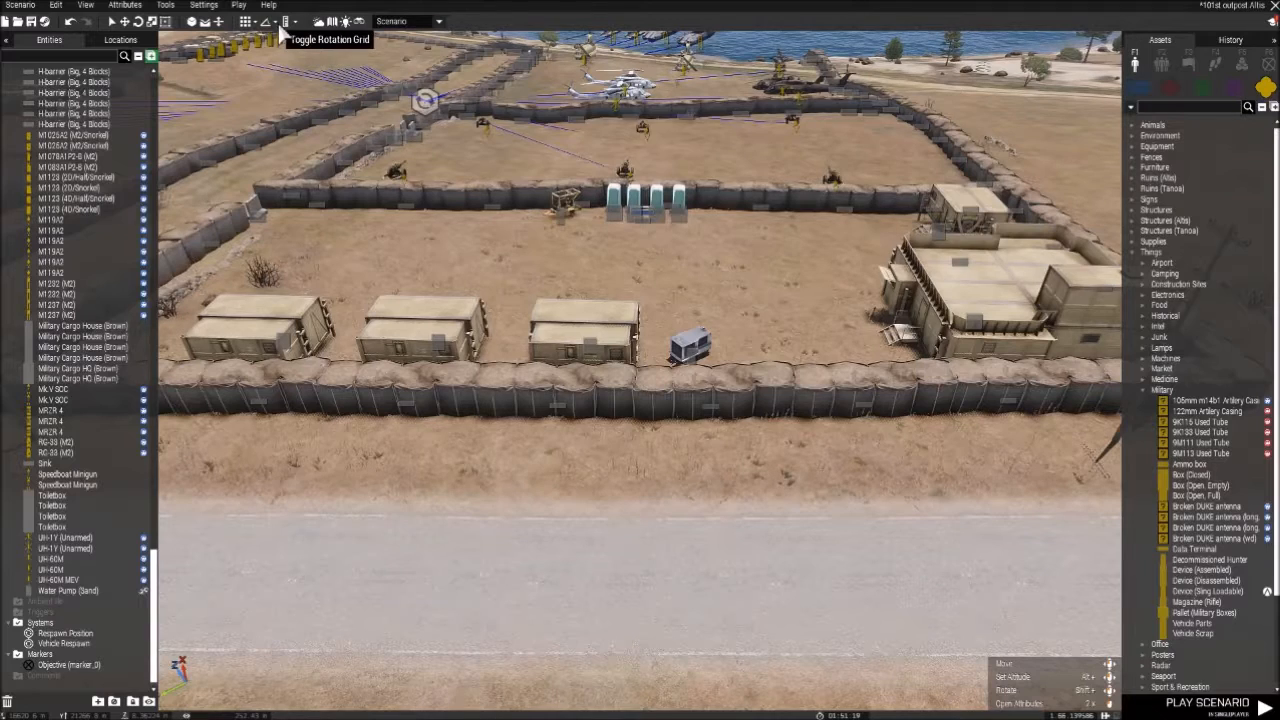
left_click(285, 22)
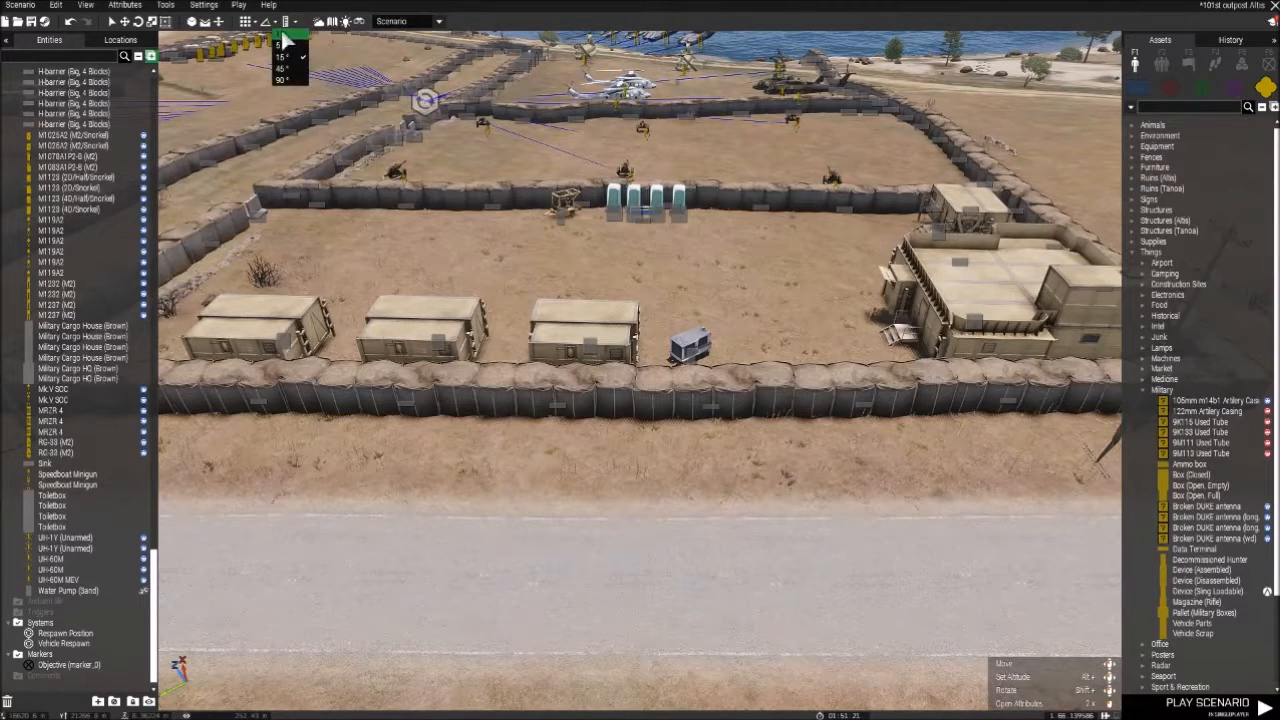
left_click(270, 24)
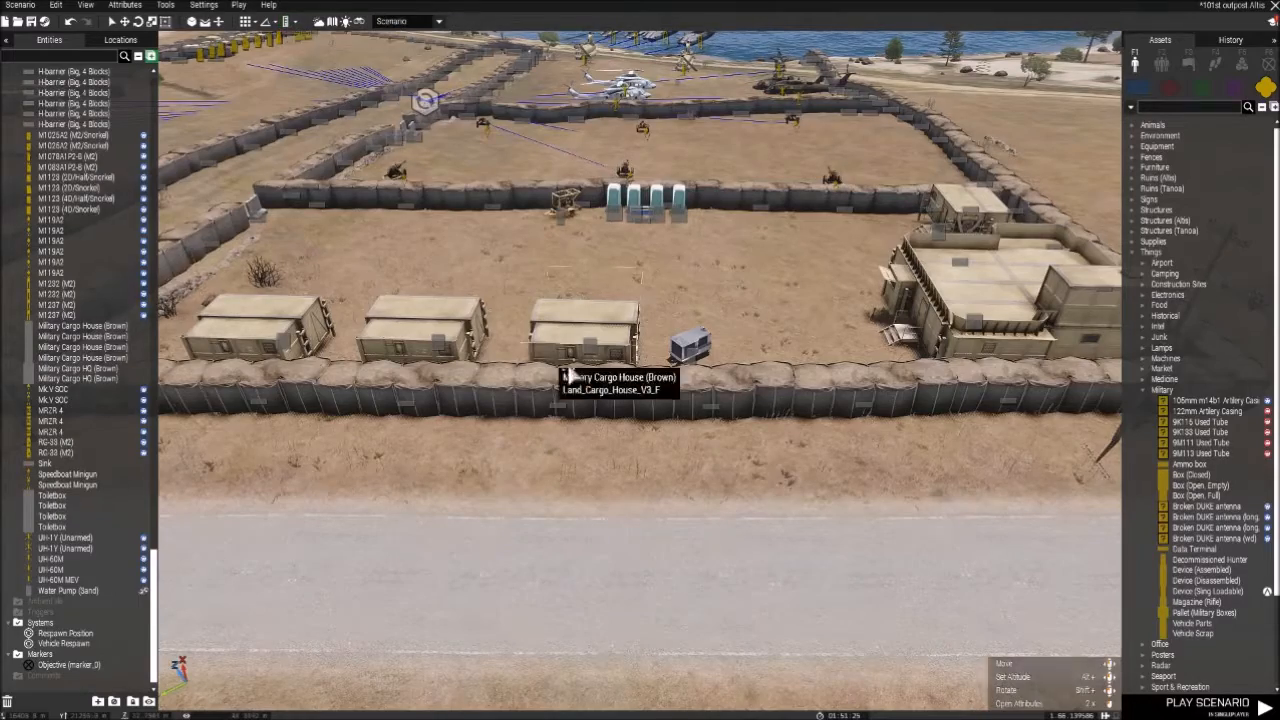
- Review the scenario's environment attributes for date, overcast, fog and waves, and cancel out of them
right_click_drag(568, 372, 811, 372)
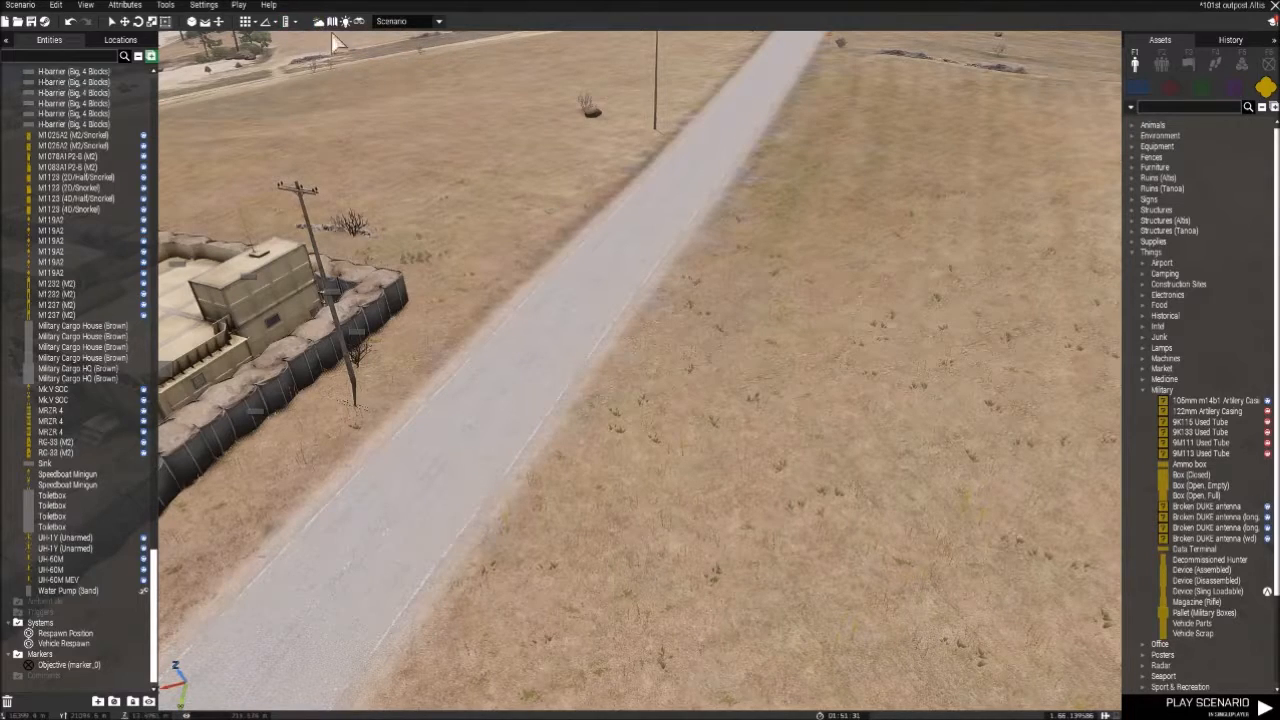
left_click(325, 28)
scroll(620, 370, "down", 3)
scroll(605, 357, "up", 4)
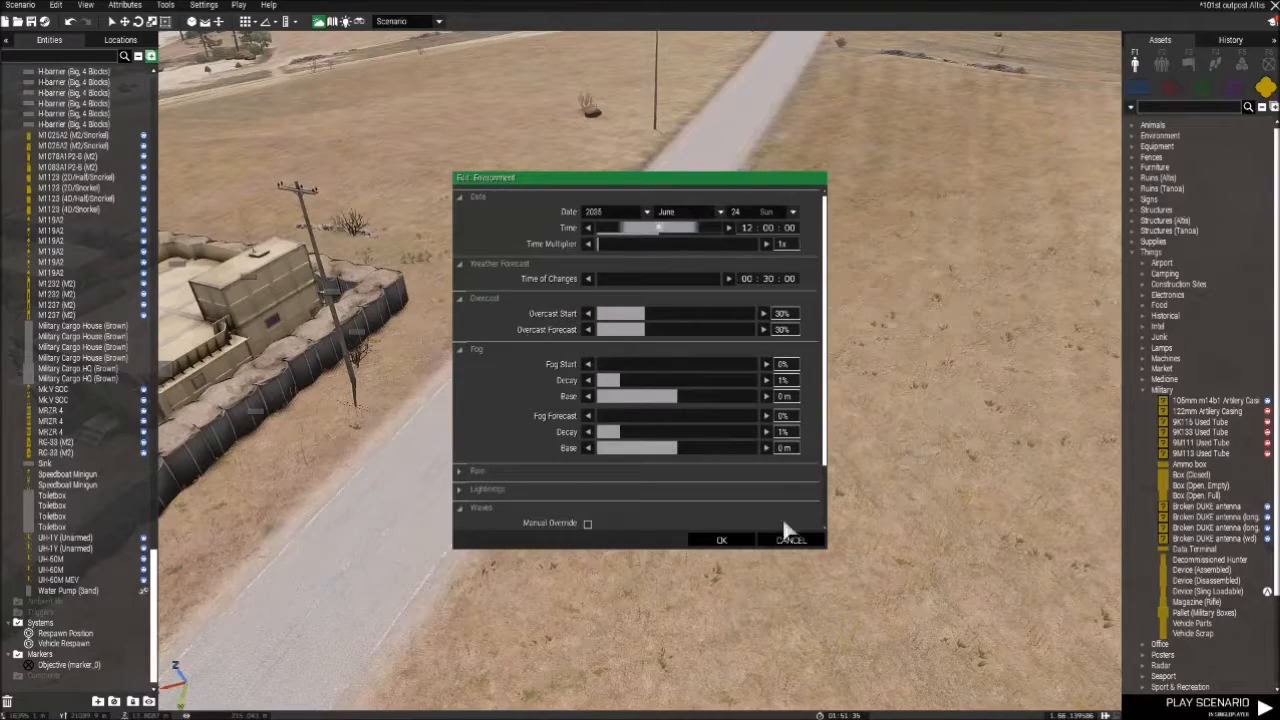
left_click(790, 540)
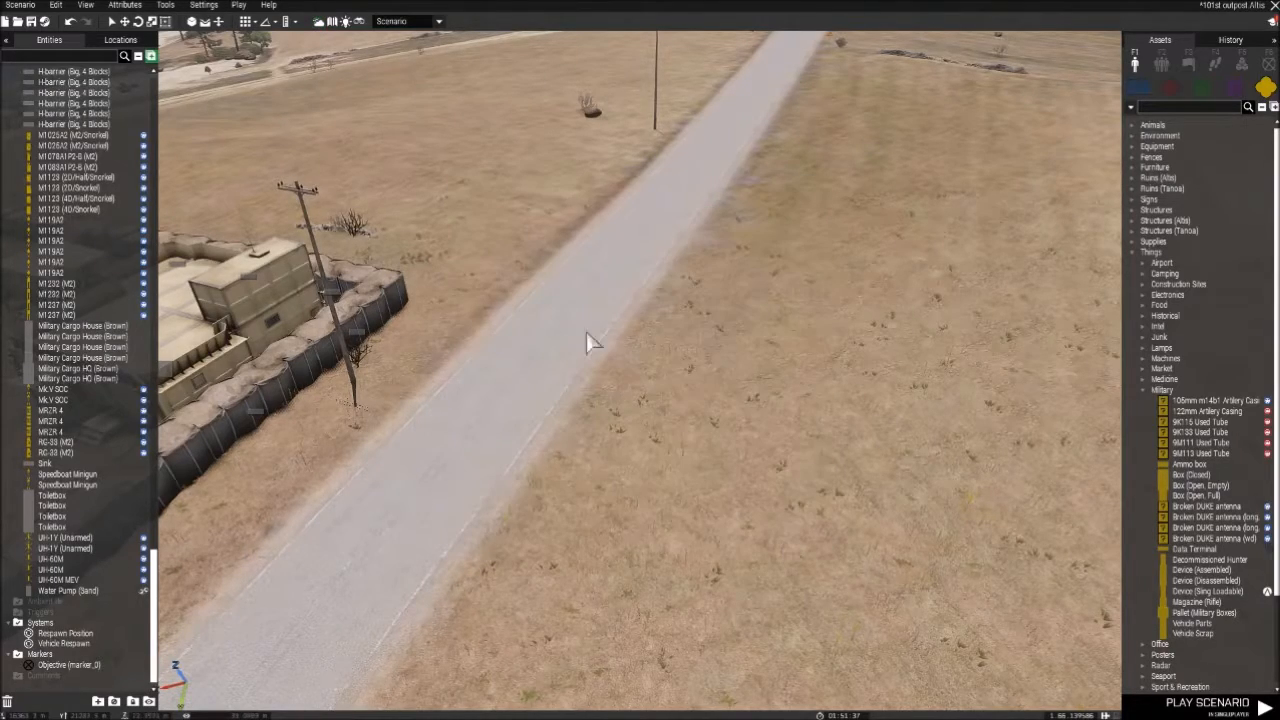
- Switch between the 3D view and the map of the outpost twice, ending in the 3D view
left_click(333, 22)
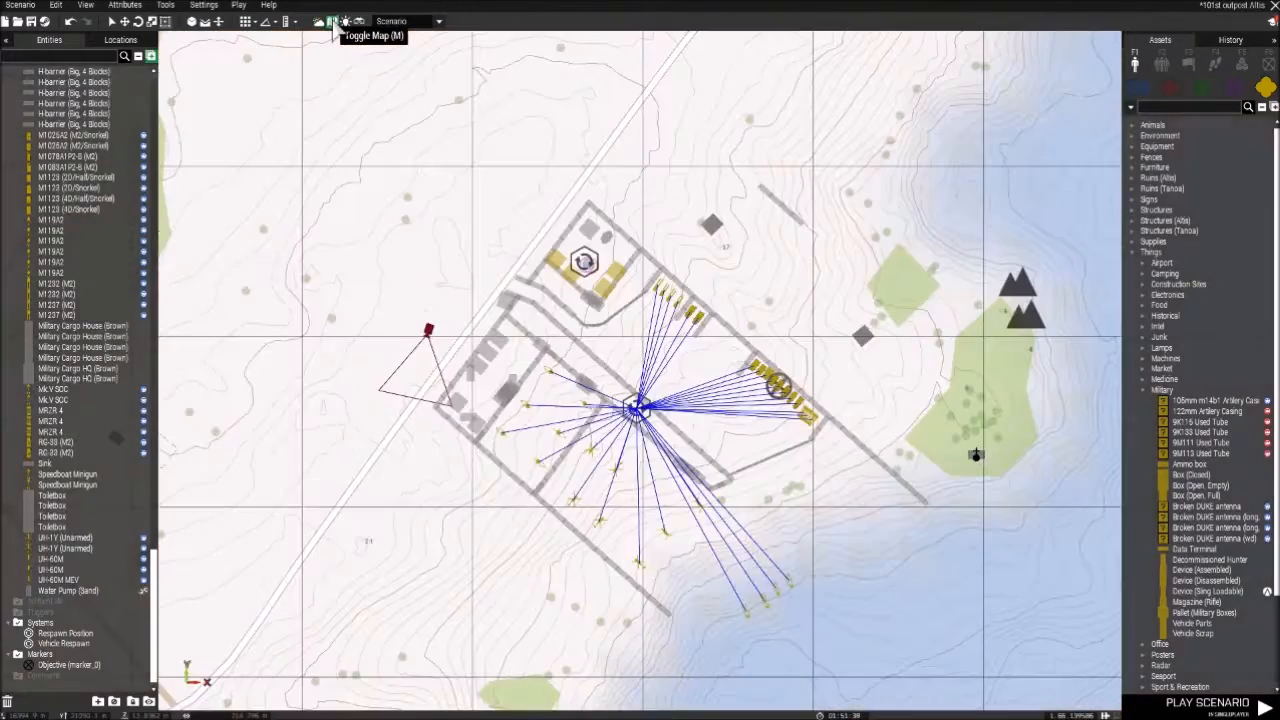
left_click(333, 22)
left_click(333, 22)
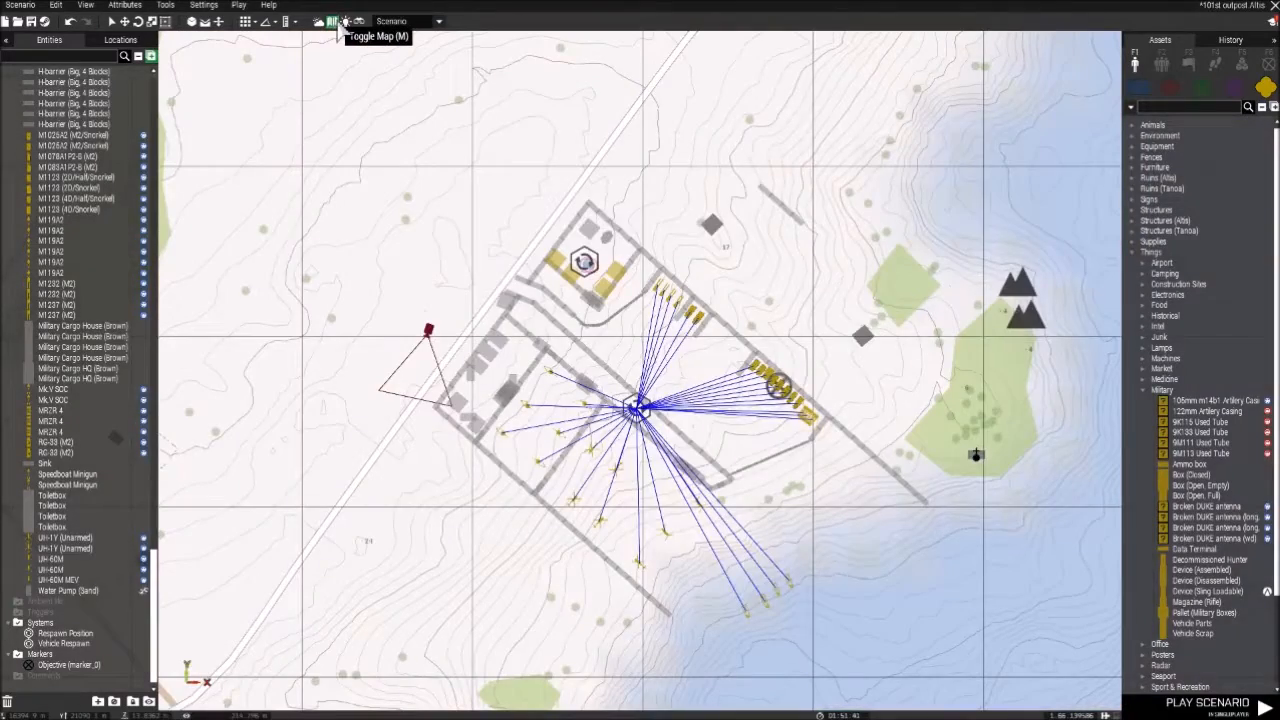
left_click(333, 22)
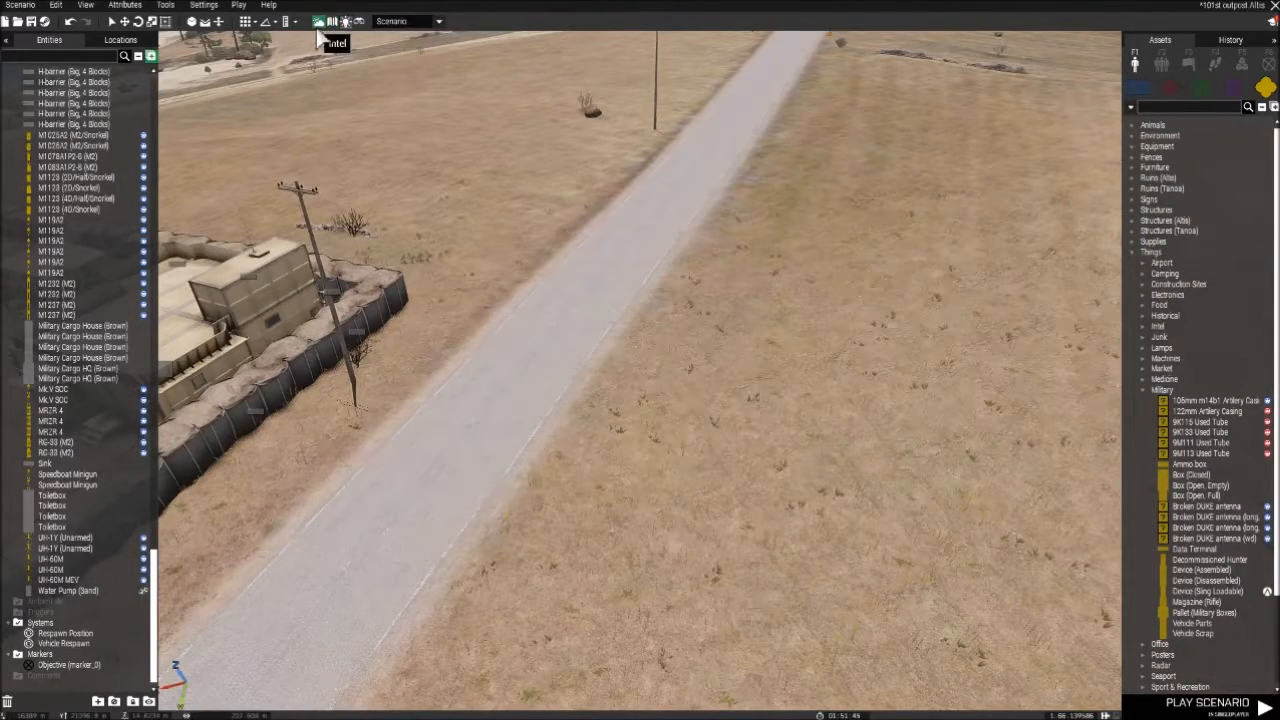
- Set the scenario's time of day to 03:08:03 in the environment attributes
left_click(345, 22)
left_click_drag(639, 232, 613, 231)
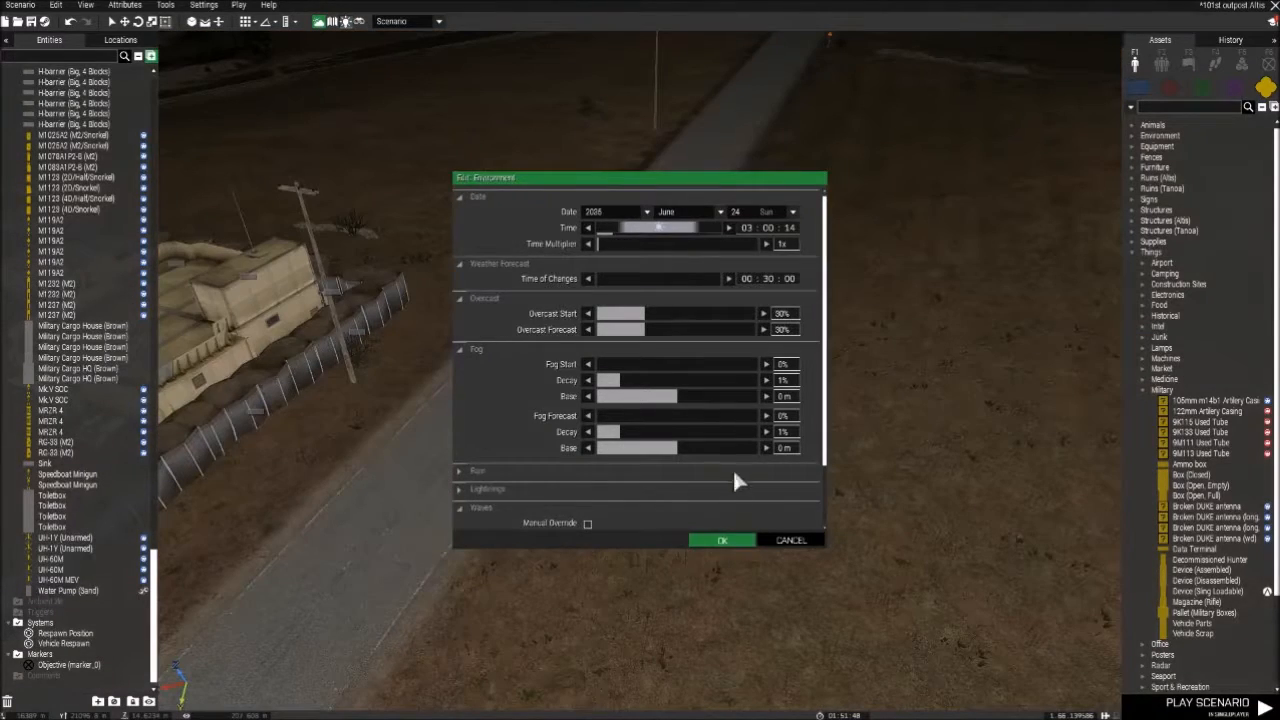
left_click(740, 538)
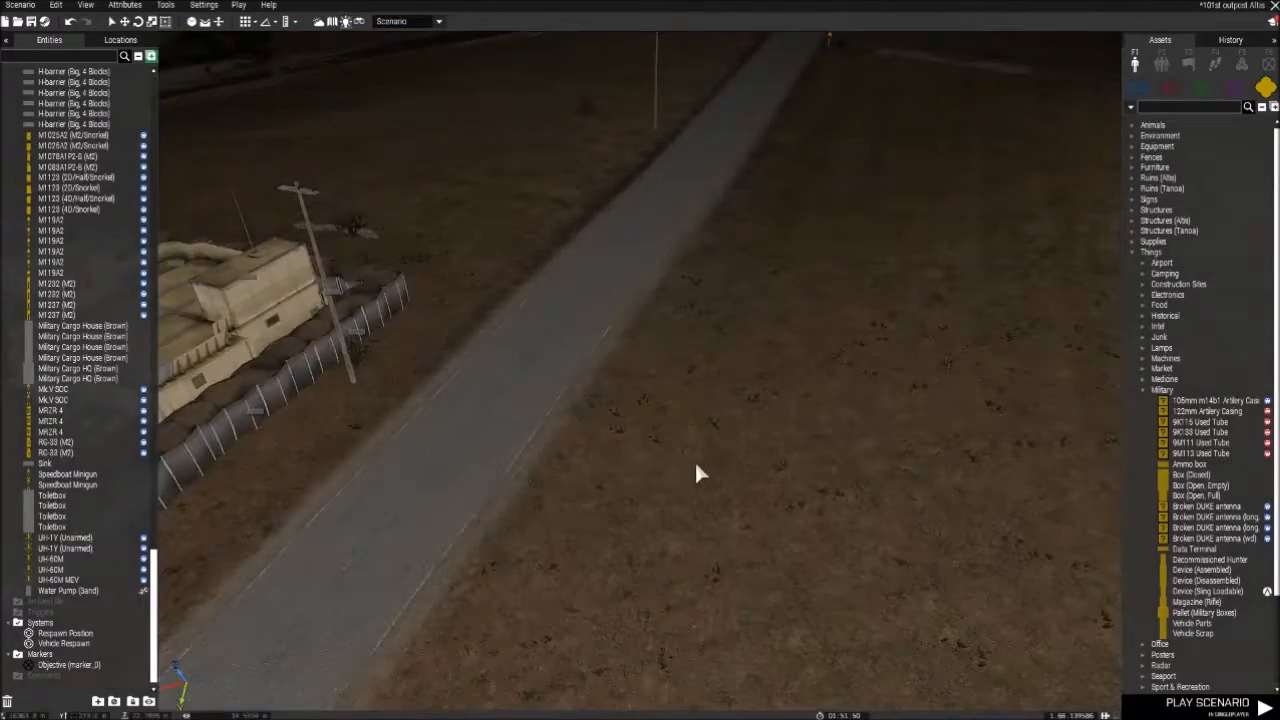
- Inspect the outpost at night, cycling through the editor's vision modes
right_click_drag(696, 464, 495, 284)
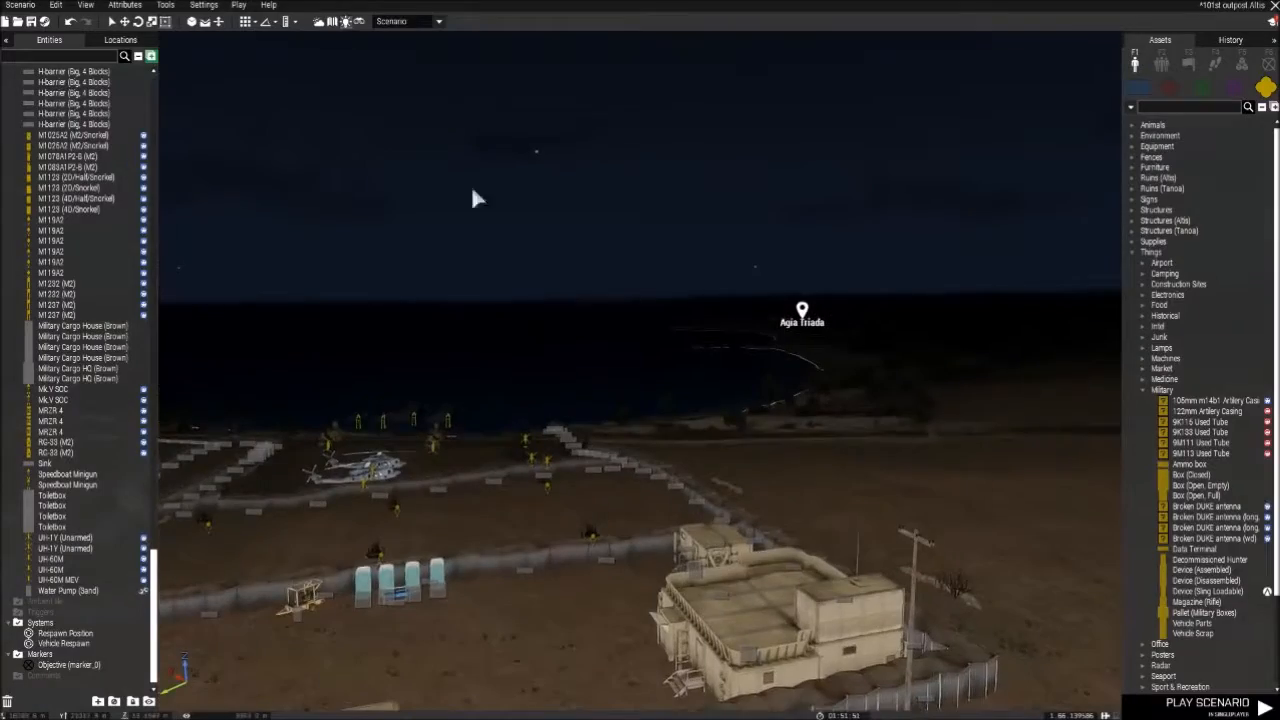
key("n")
right_click_drag(526, 186, 400, 263)
key("n")
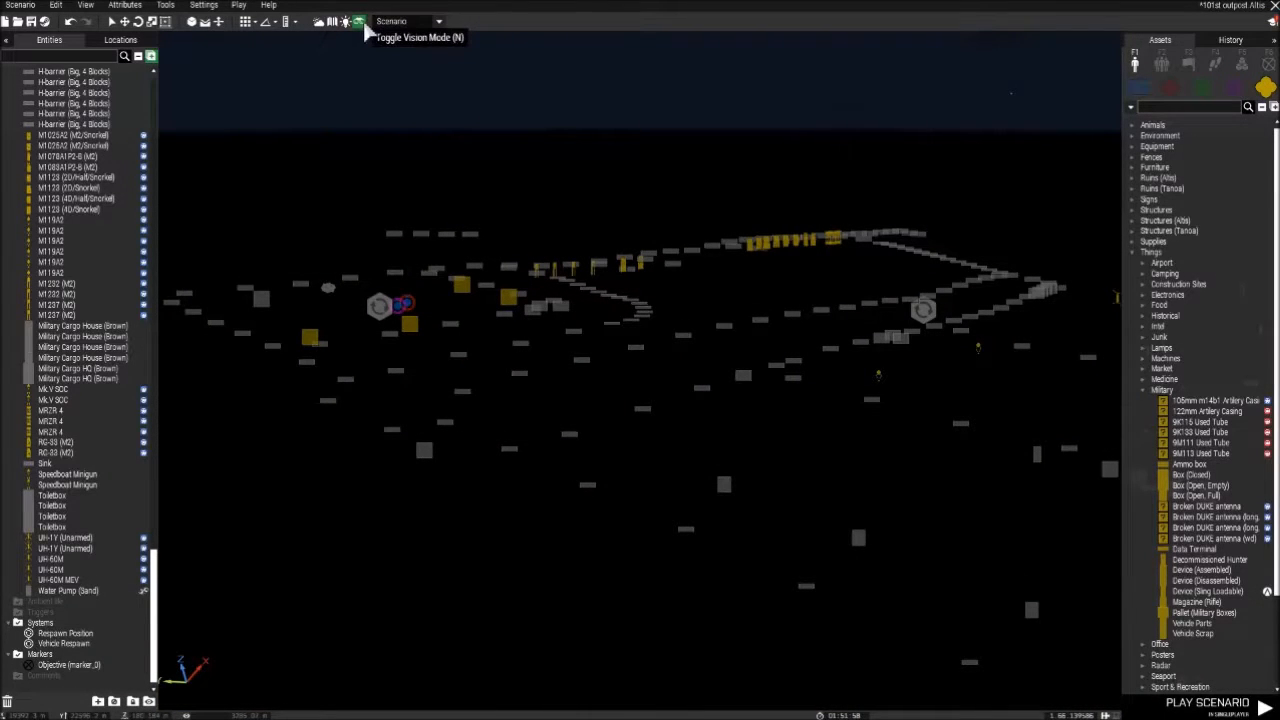
right_click_drag(440, 50, 677, 214)
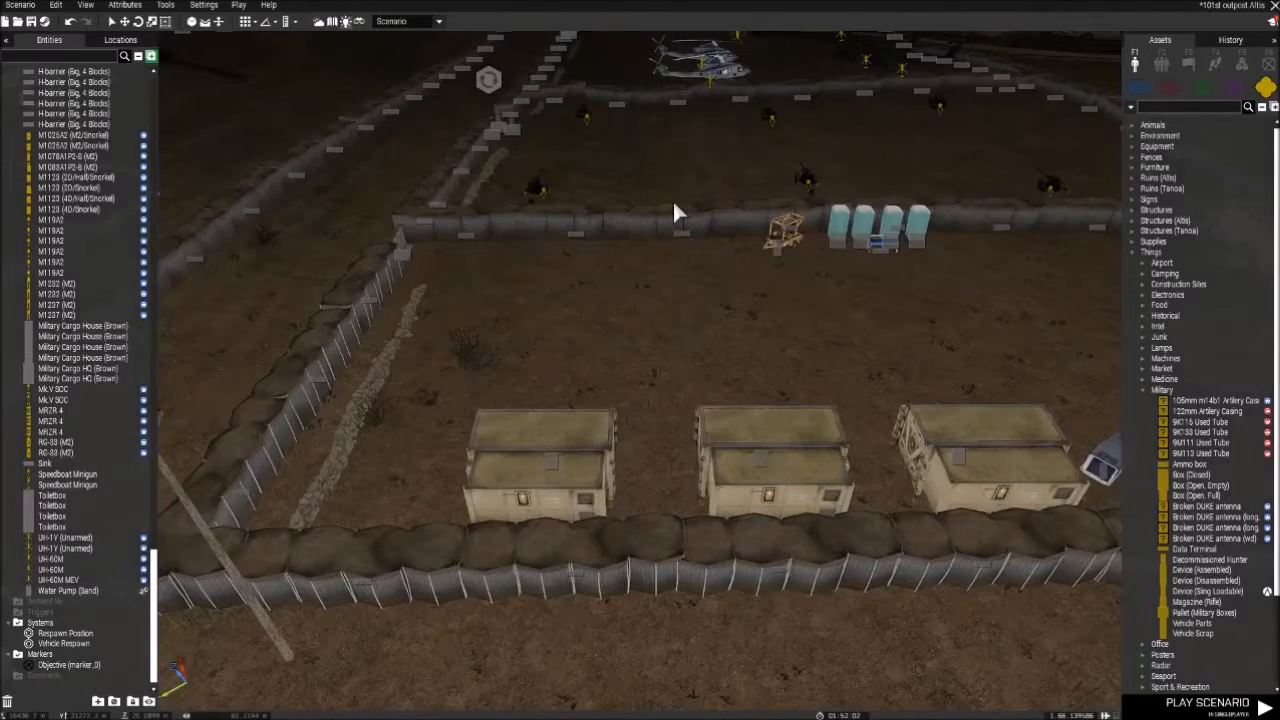
key("w")
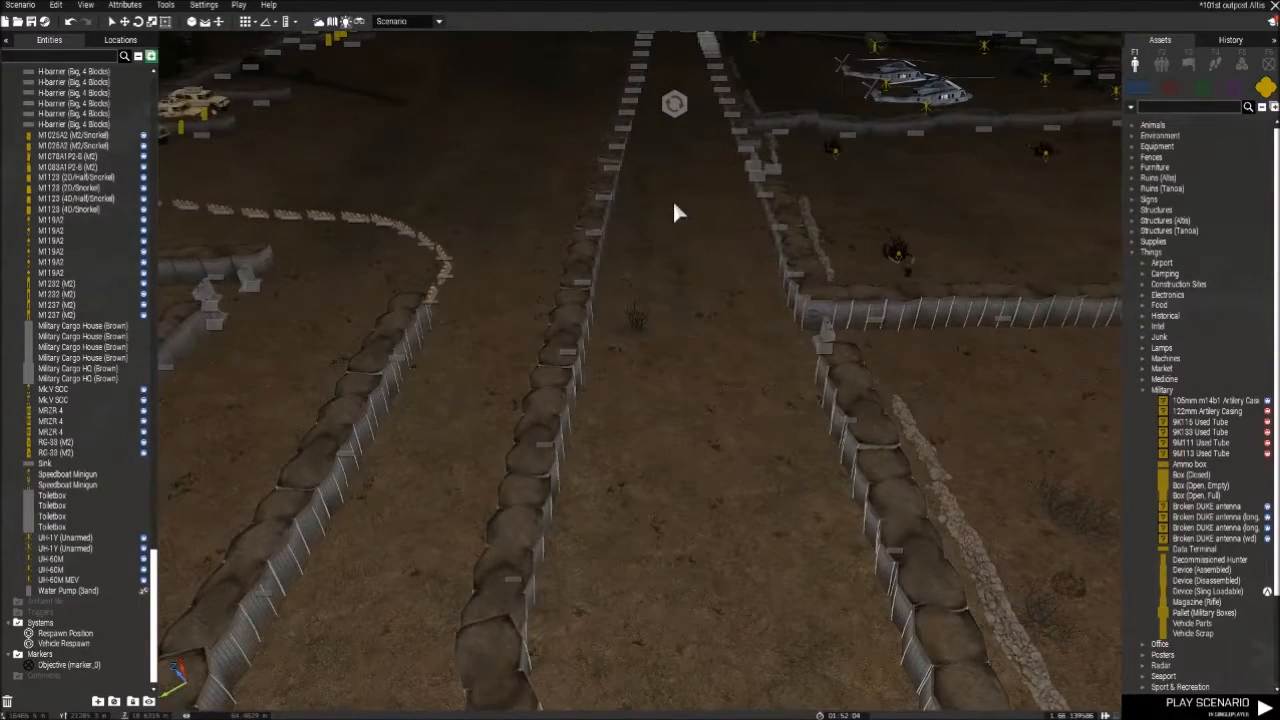
key("w")
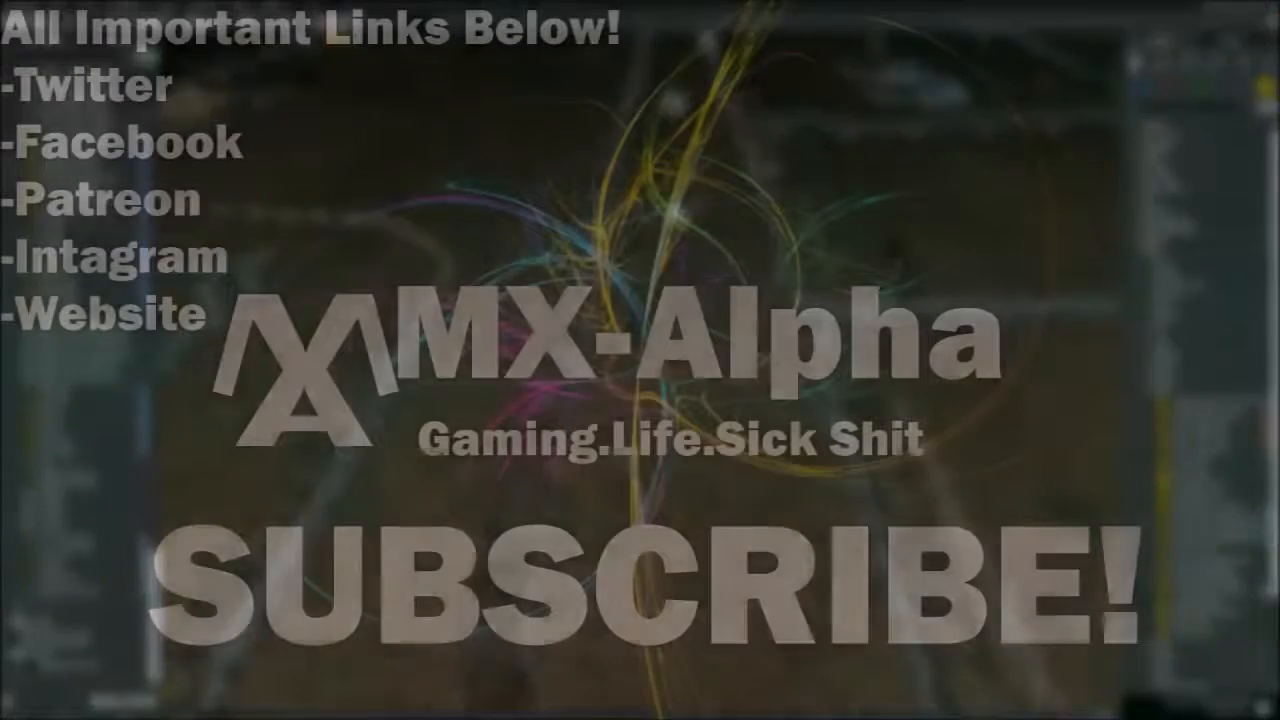